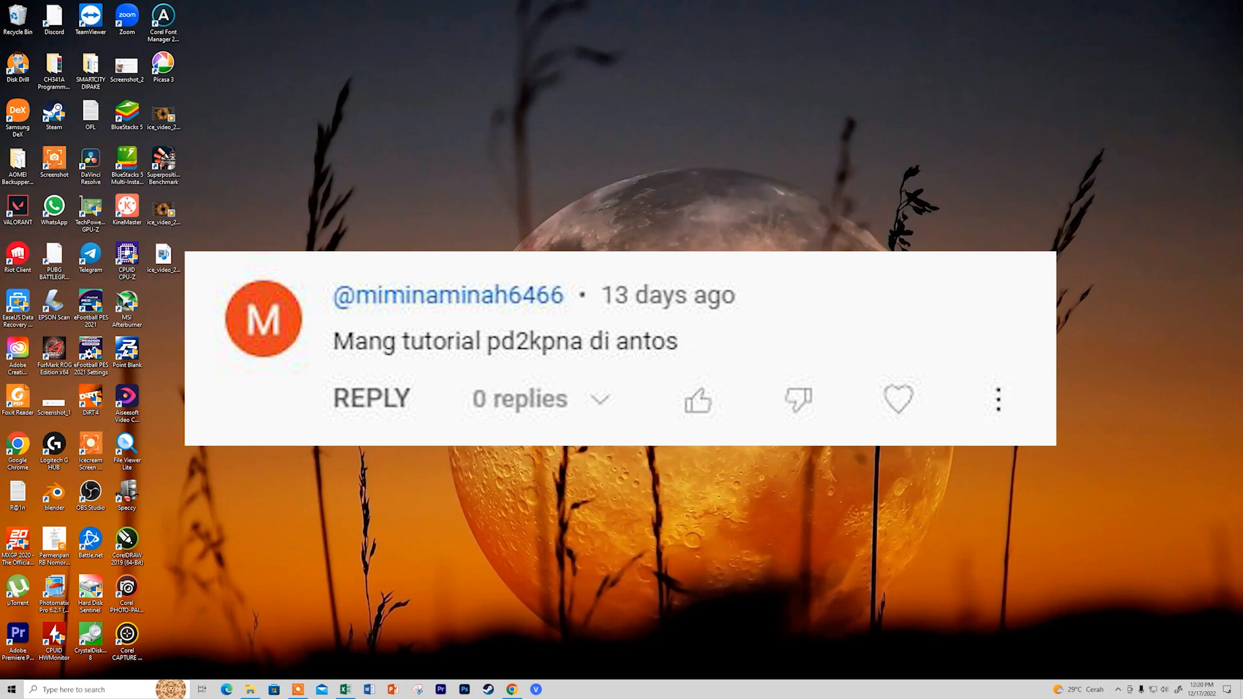
Step: Switch to SASIKAP-EVO in Chrome, dismiss the announcement and open the Validasi P2KP list
left_click(512, 689)
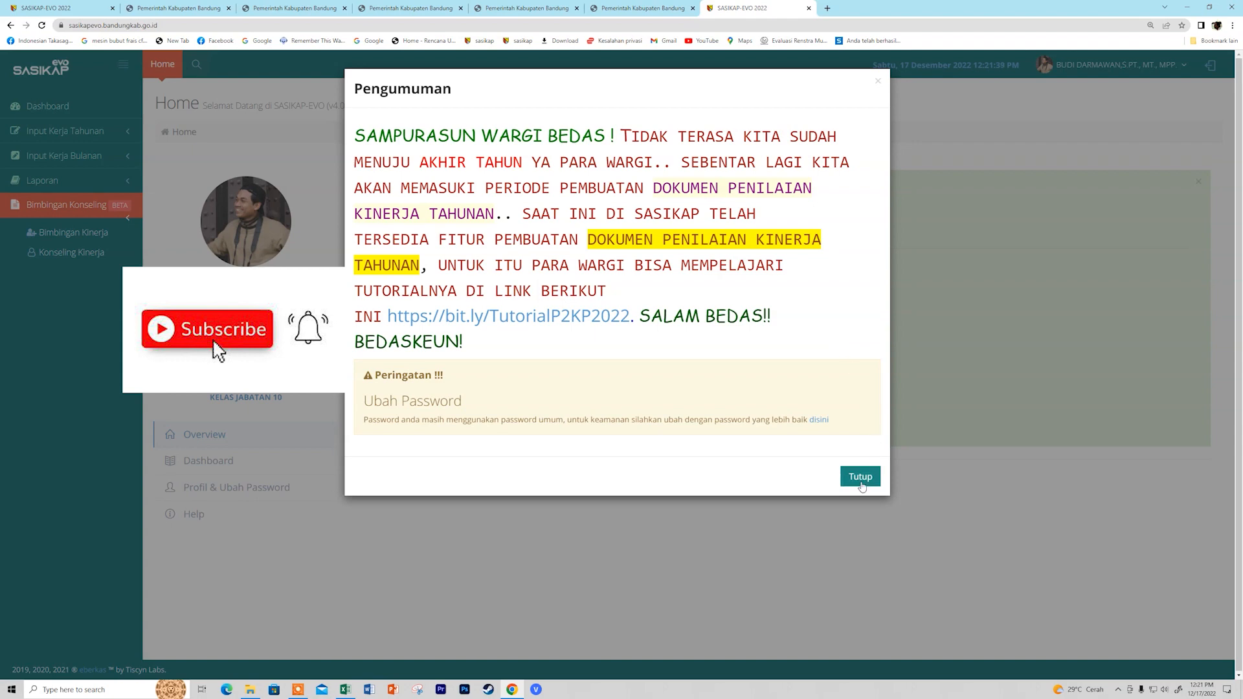
left_click(860, 477)
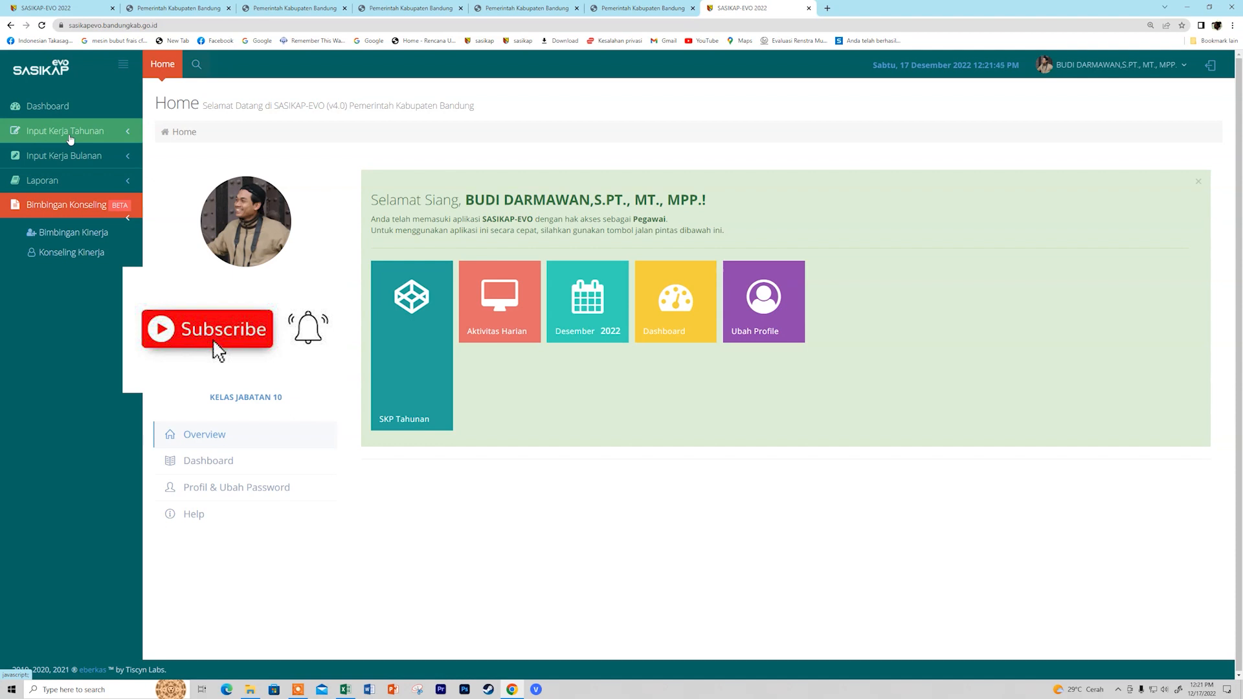
left_click(70, 140)
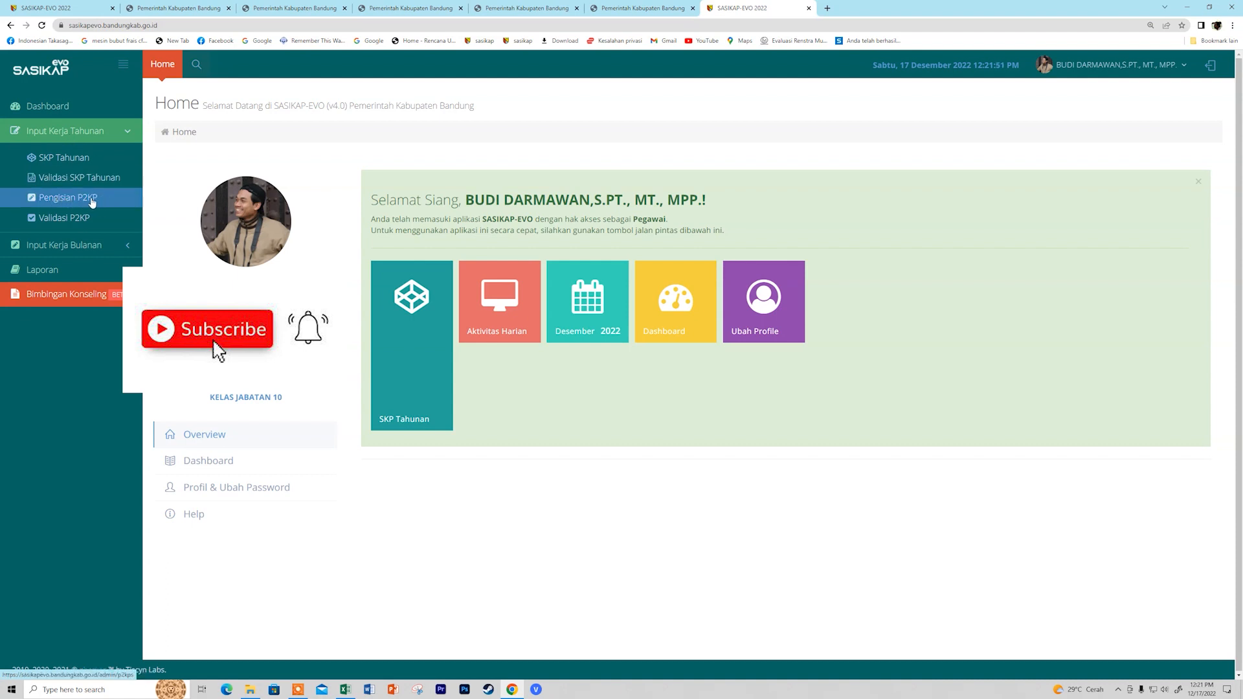
left_click(67, 219)
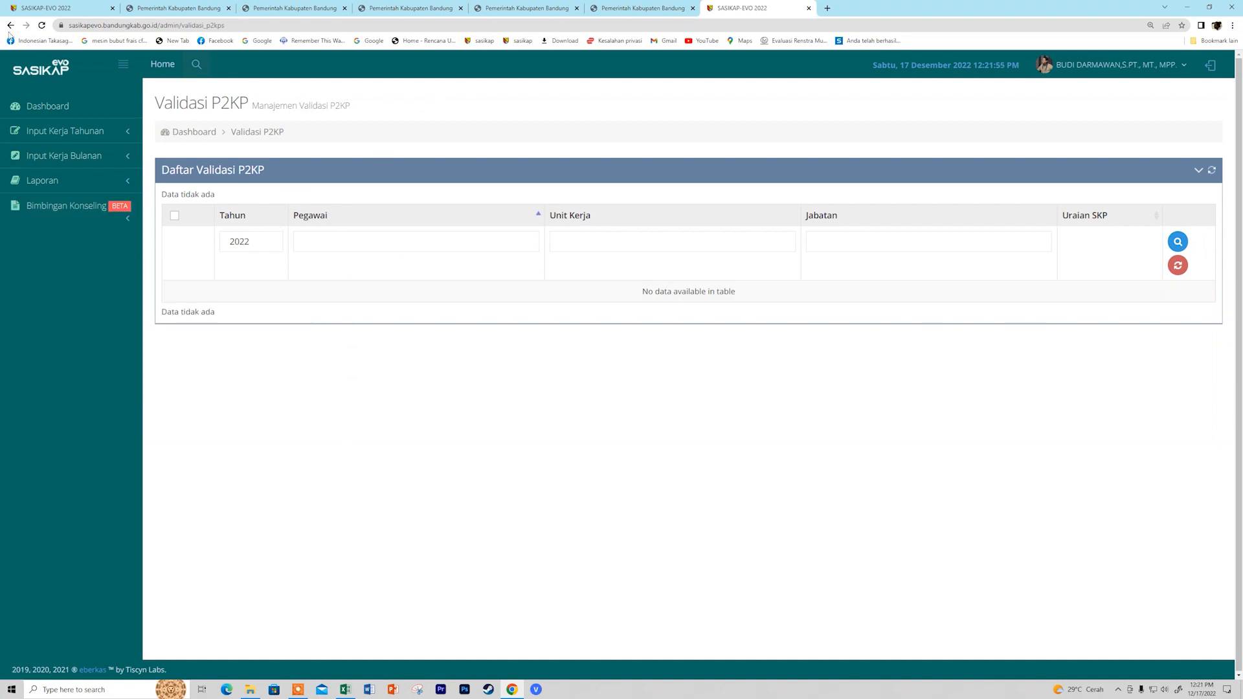
Step: Open the Pengisian P2KP list and start creating a new P2KP document
left_click(58, 133)
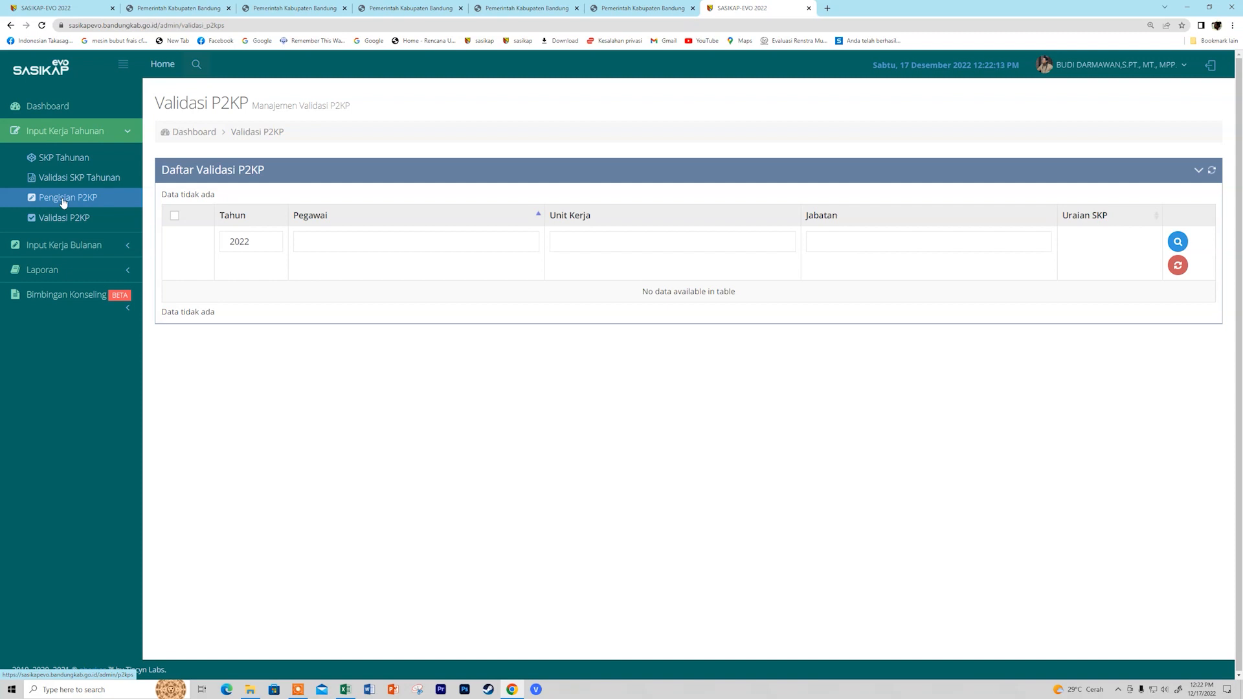
left_click(64, 202)
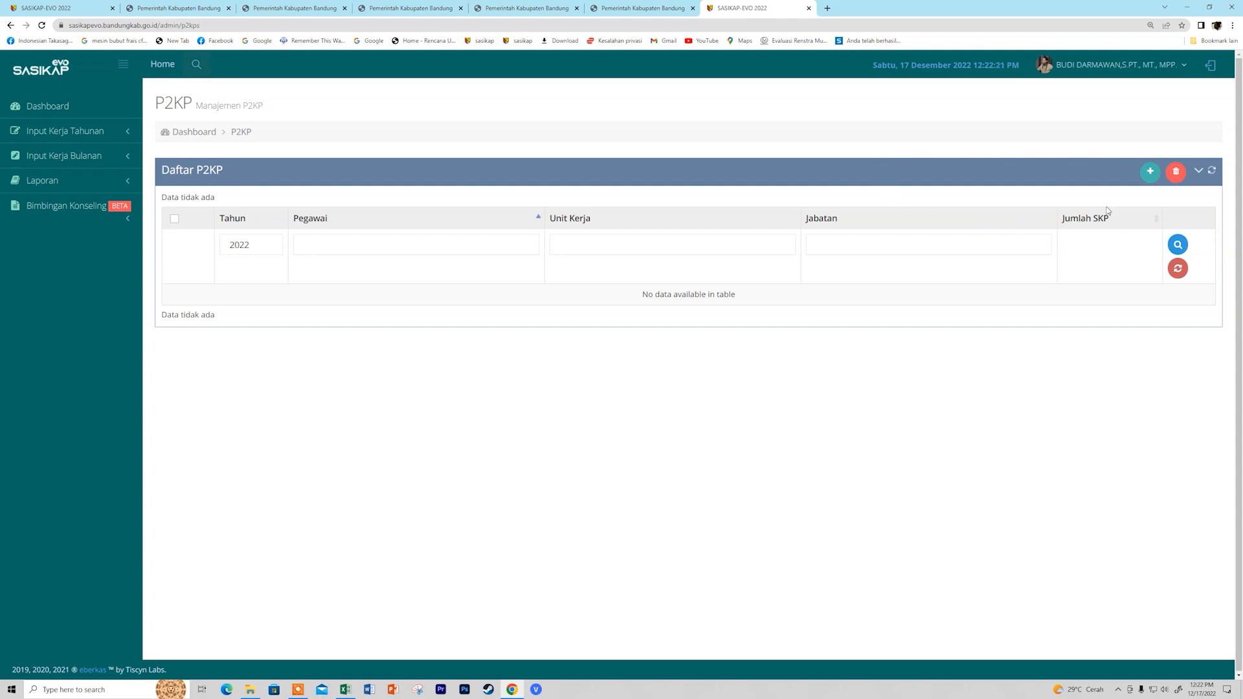
left_click(1150, 170)
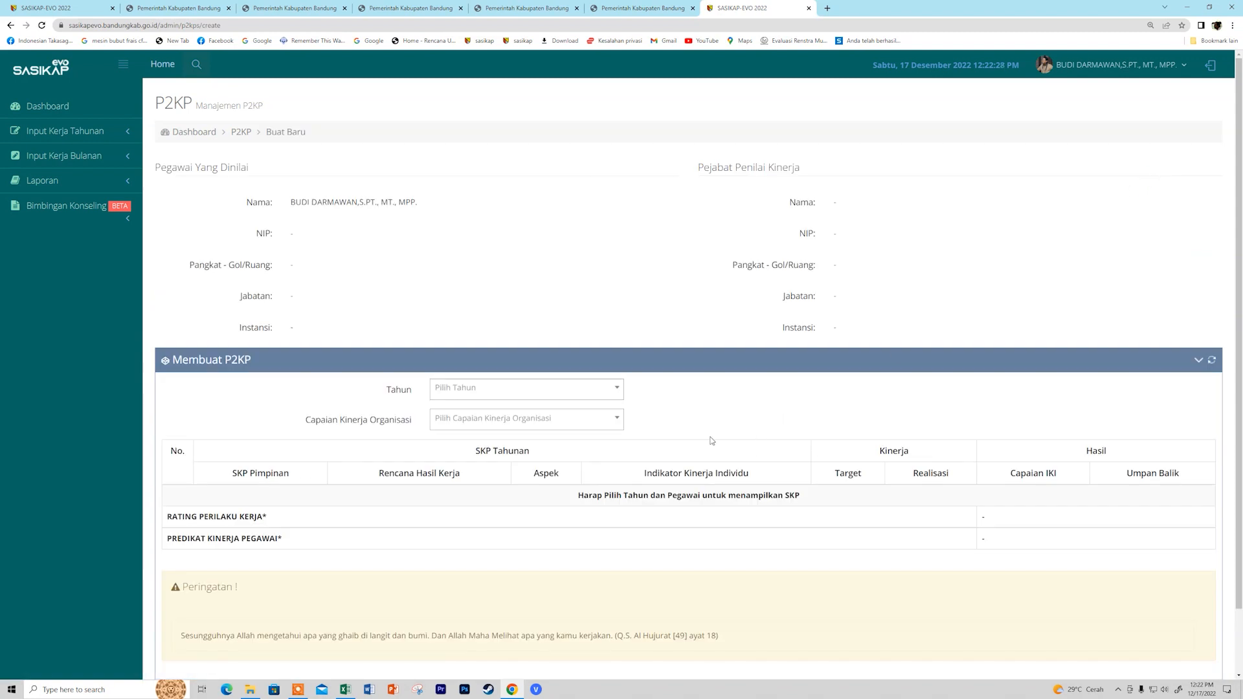
Step: Set the new P2KP's Tahun to 2022 and its Capaian Kinerja Organisasi to BAIK
left_click(600, 393)
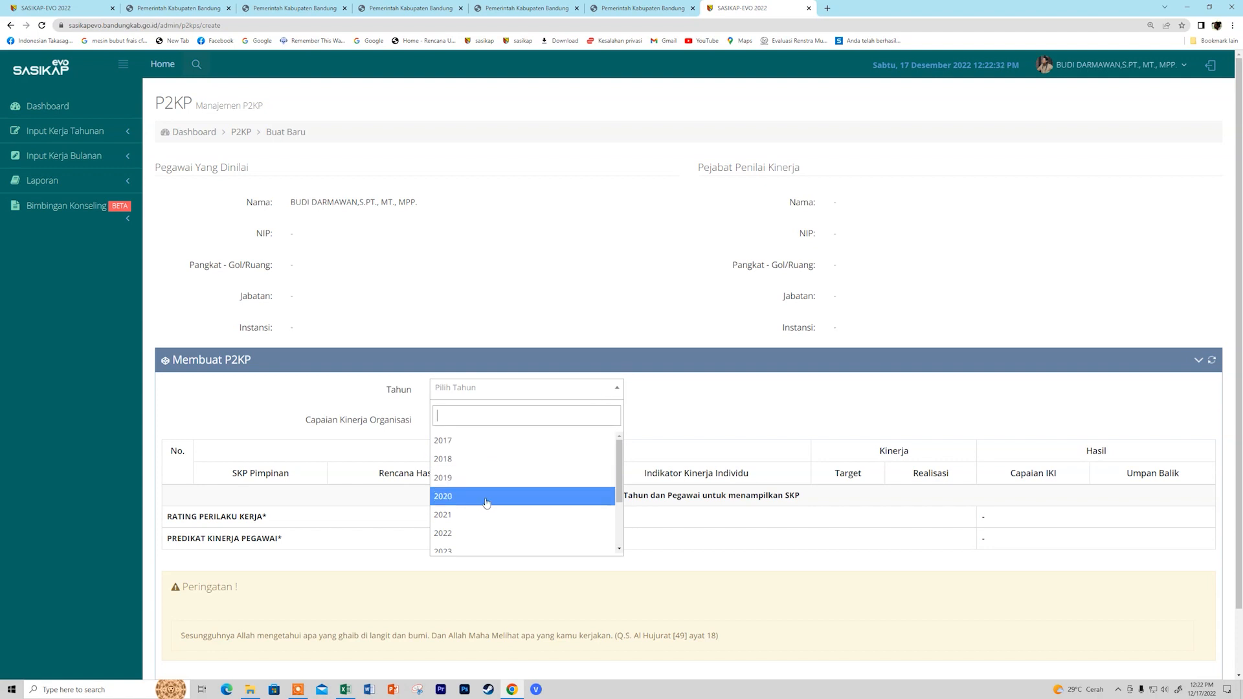
left_click(477, 532)
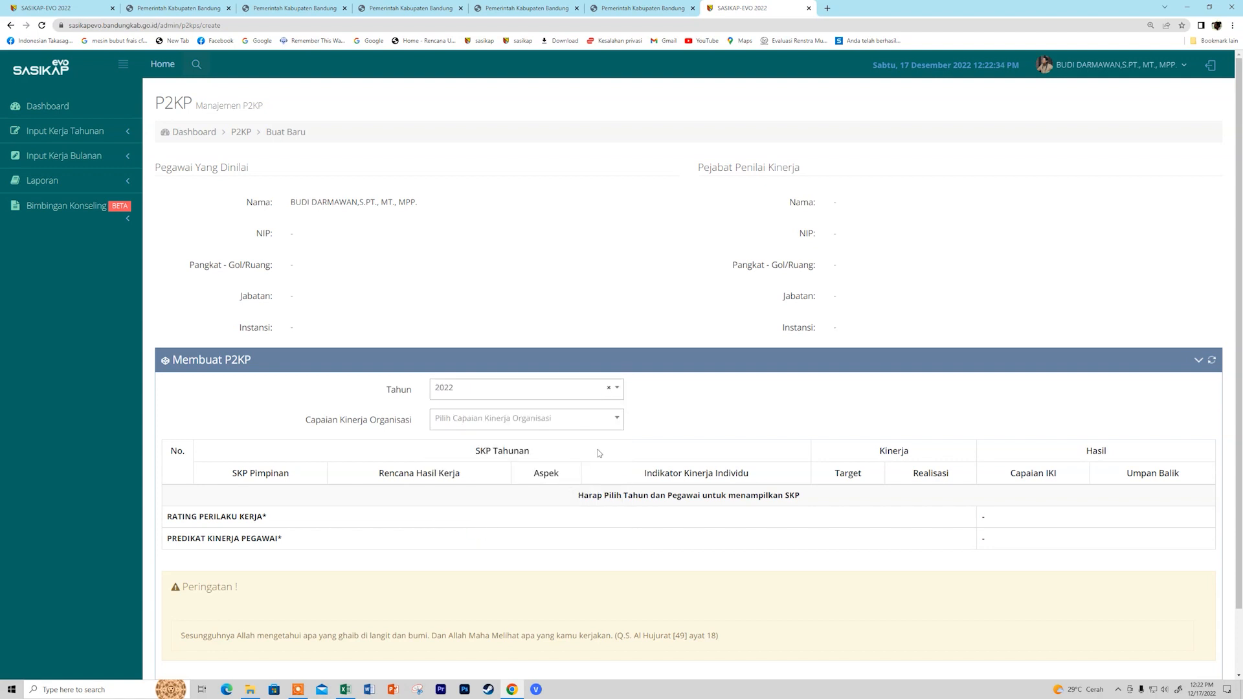
scroll(608, 432, "down", 1)
left_click(609, 401)
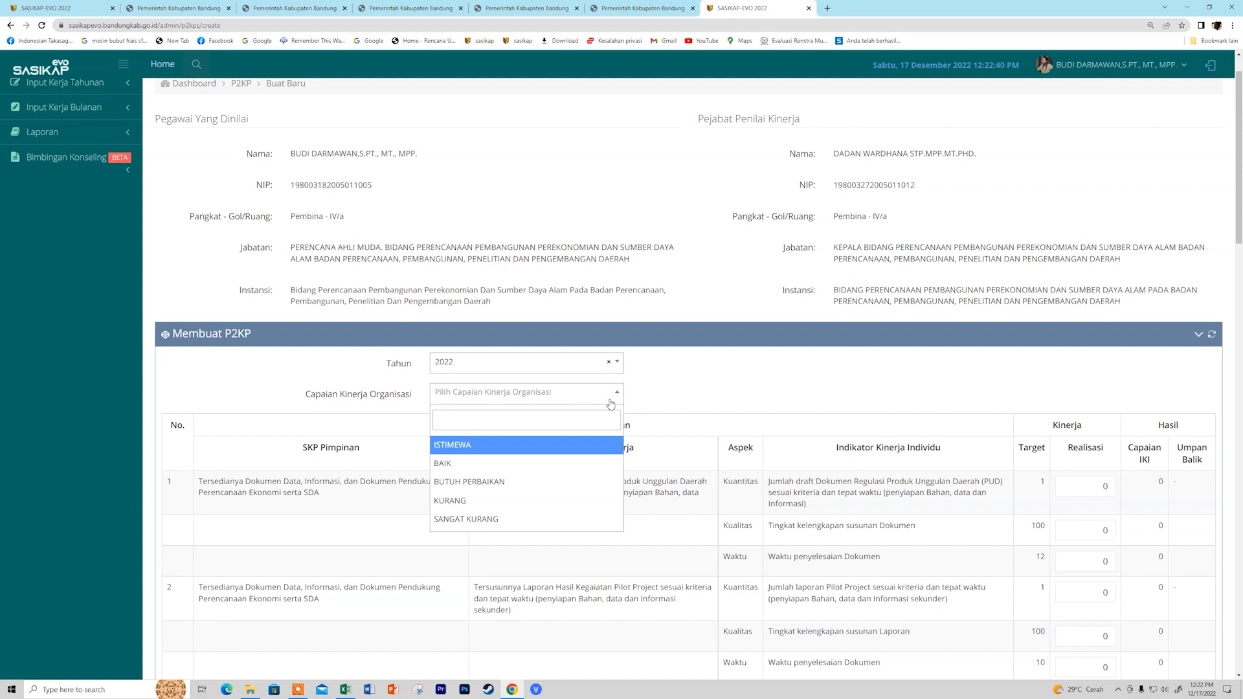
left_click(487, 466)
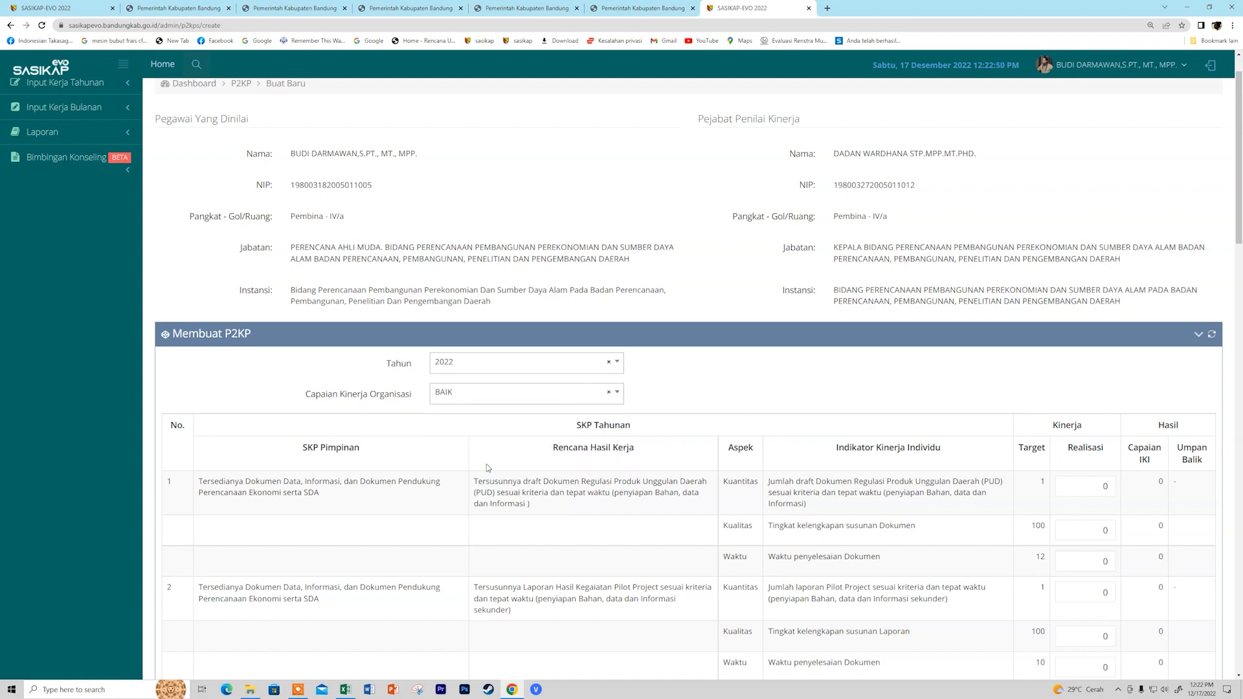
Step: Review the targets and realisation fields of all SKP rows, and examine the penugasan/direktif pimpinan row in the Excel recap
scroll(487, 467, "down", 2)
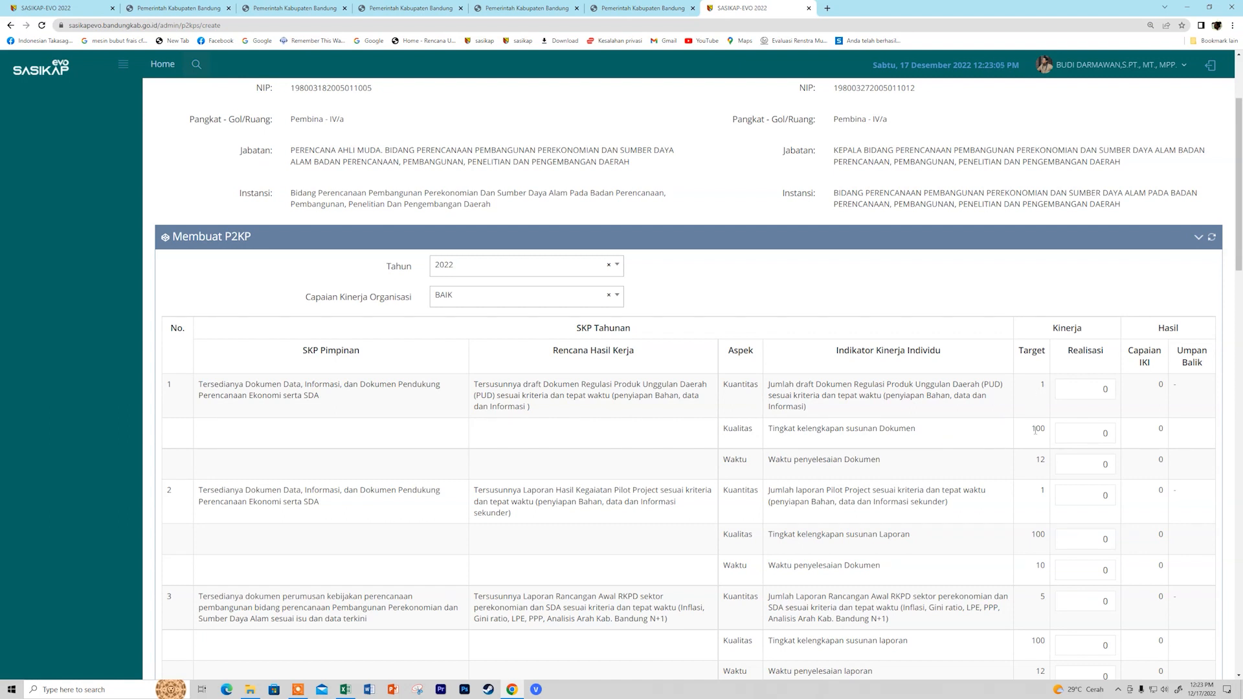
scroll(1038, 479, "down", 2)
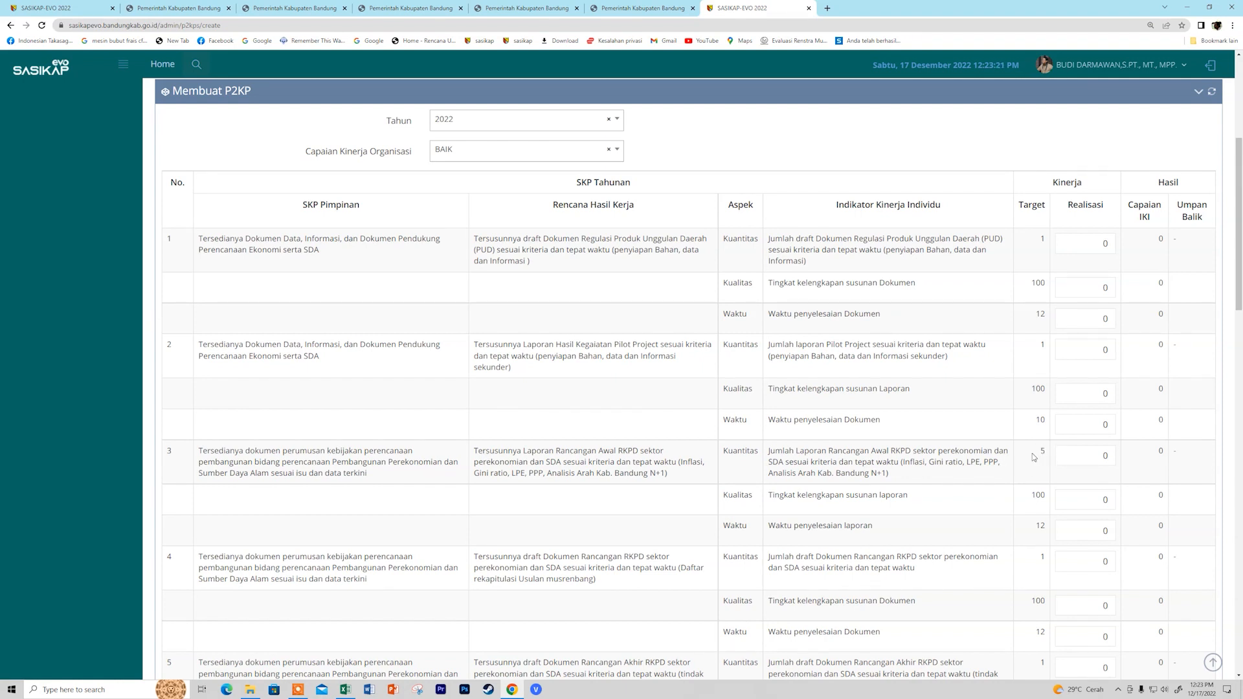
scroll(1014, 451, "down", 2)
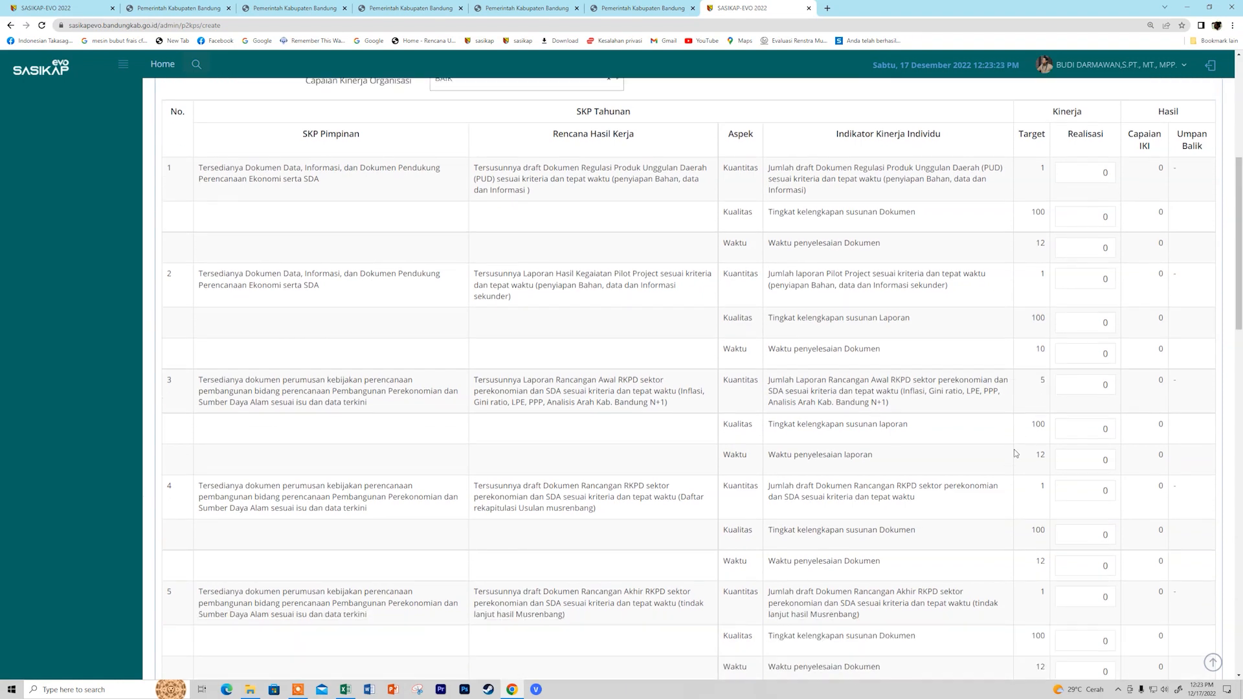
scroll(1015, 453, "down", 3)
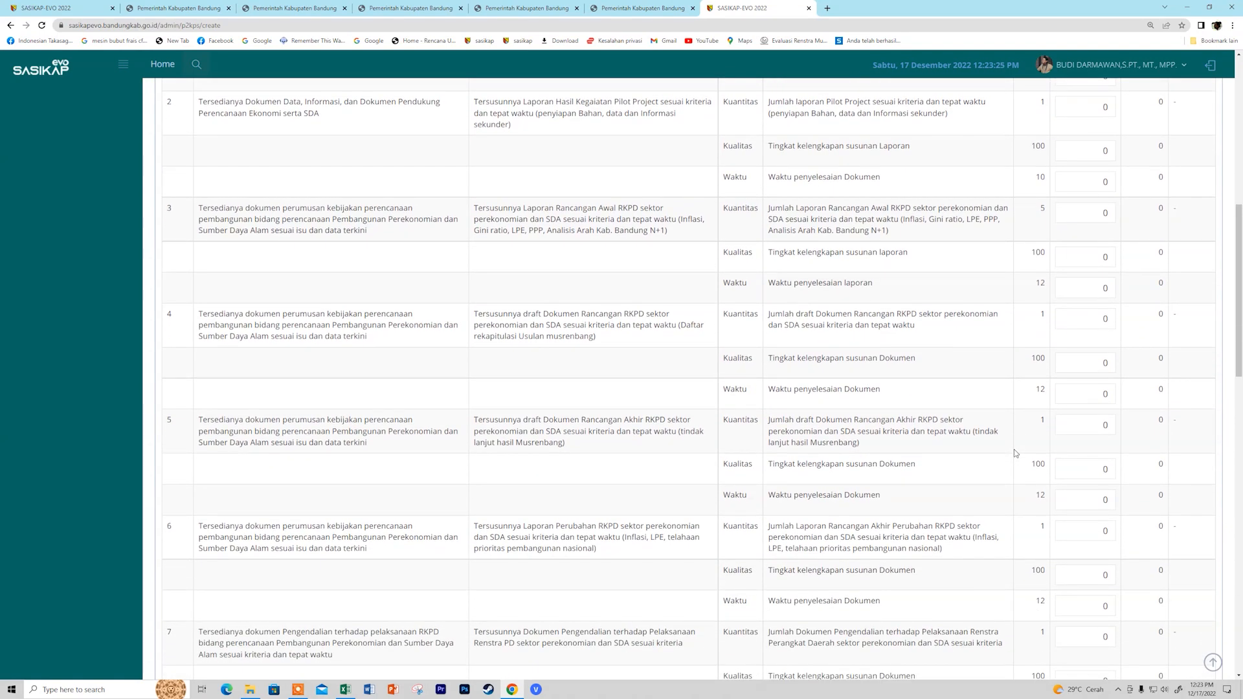
scroll(1014, 453, "down", 6)
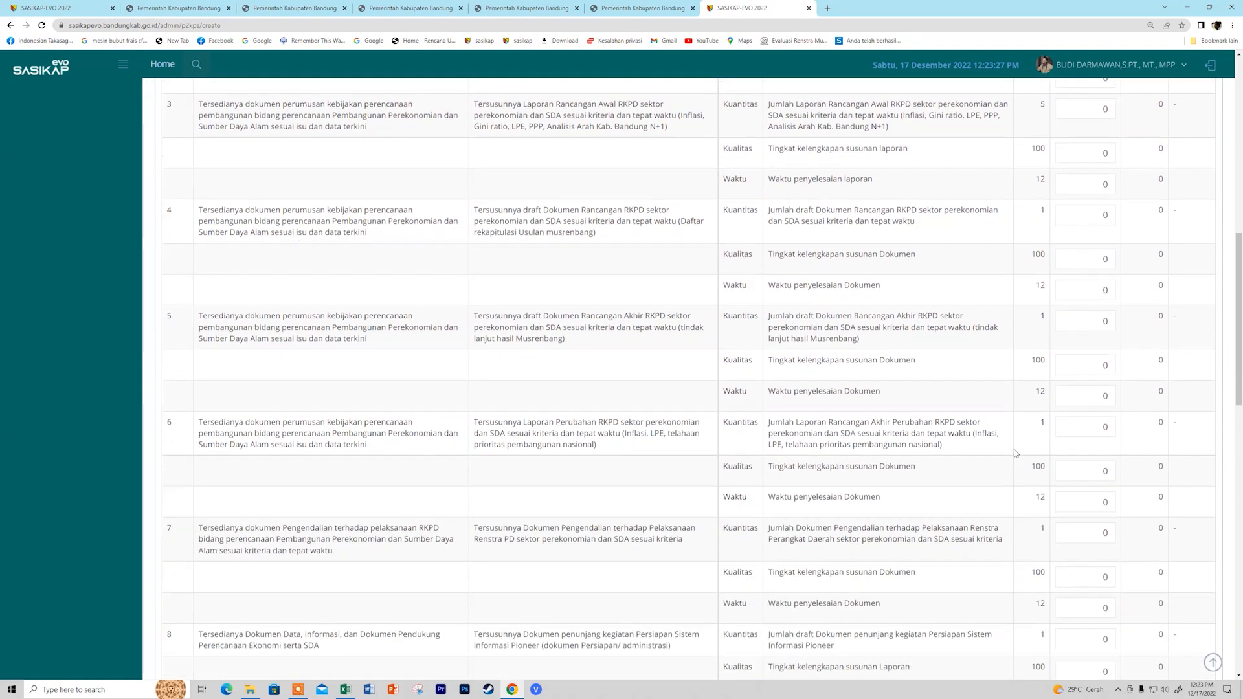
scroll(1014, 452, "down", 7)
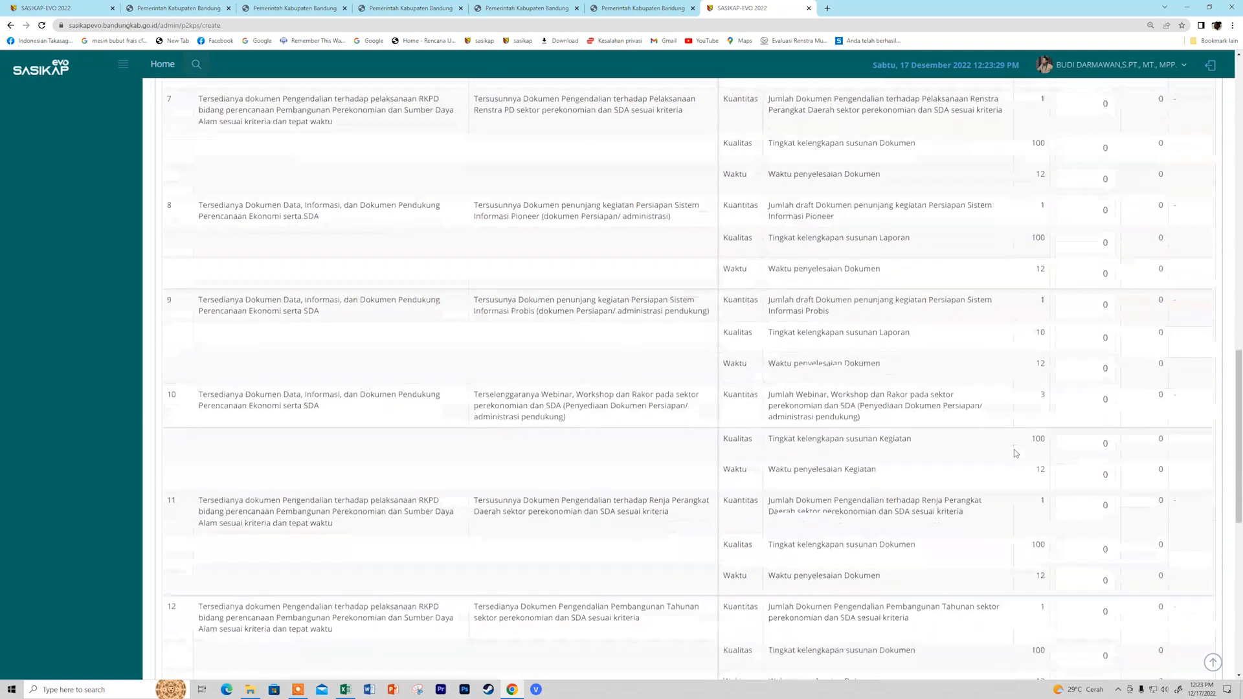
scroll(1015, 453, "down", 2)
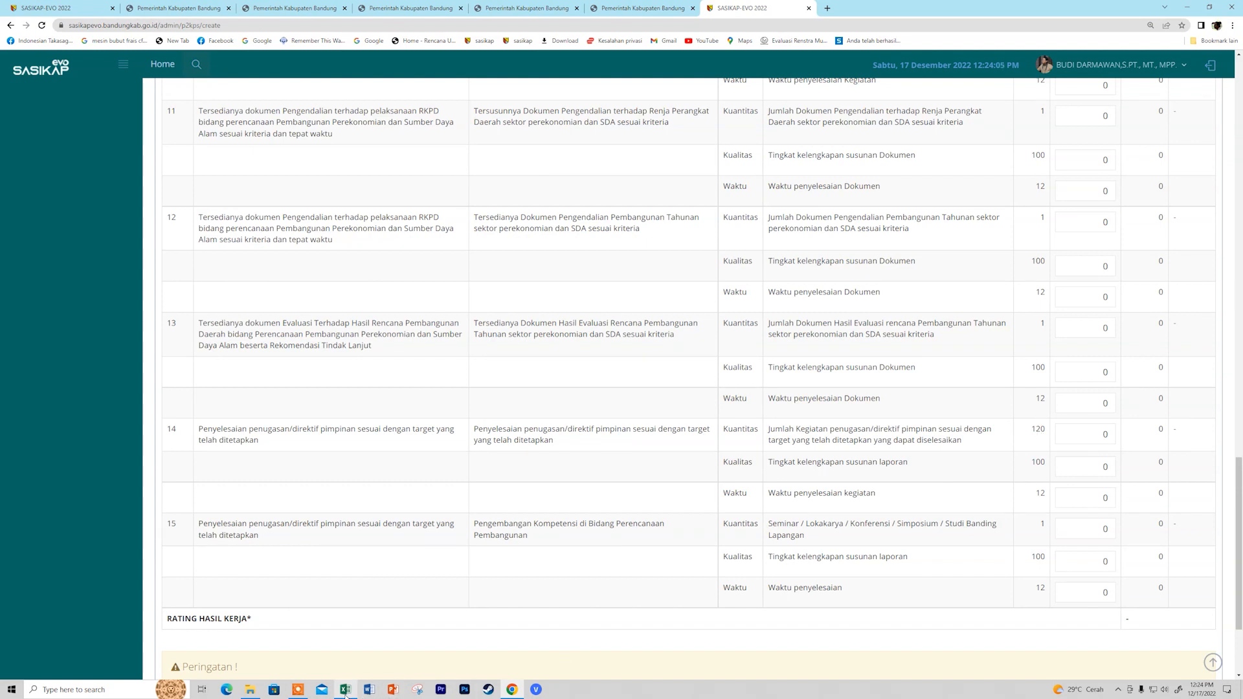
left_click(390, 658)
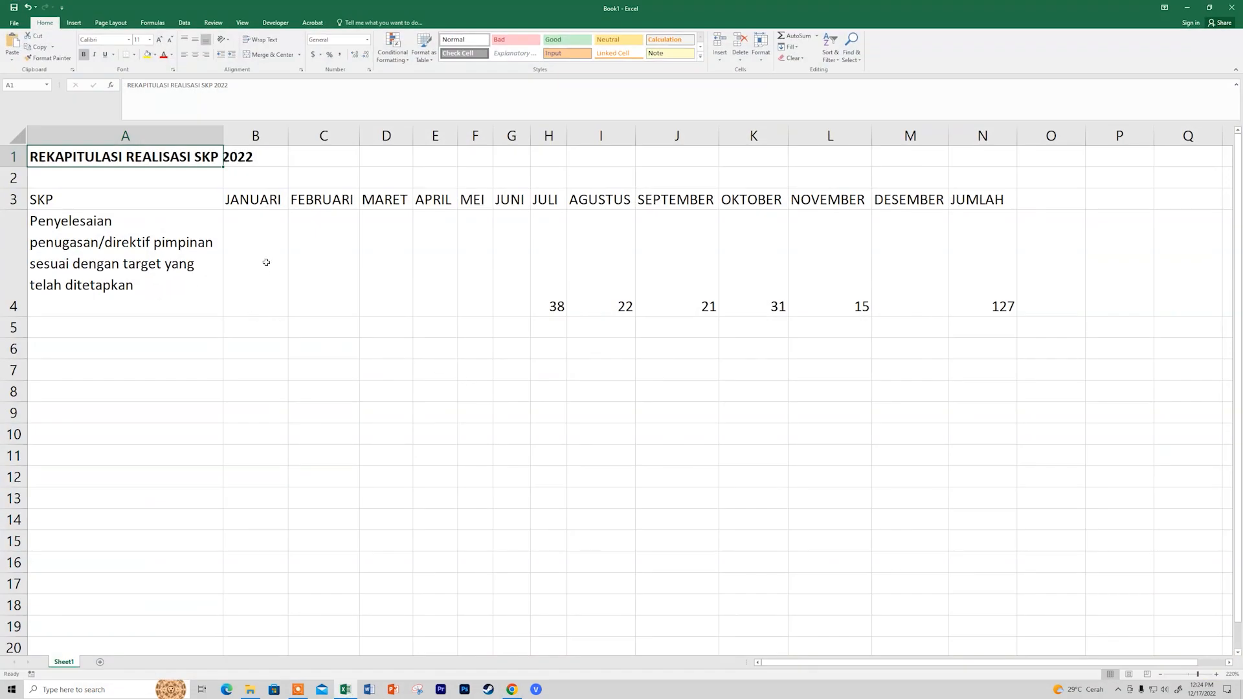
left_click(182, 286)
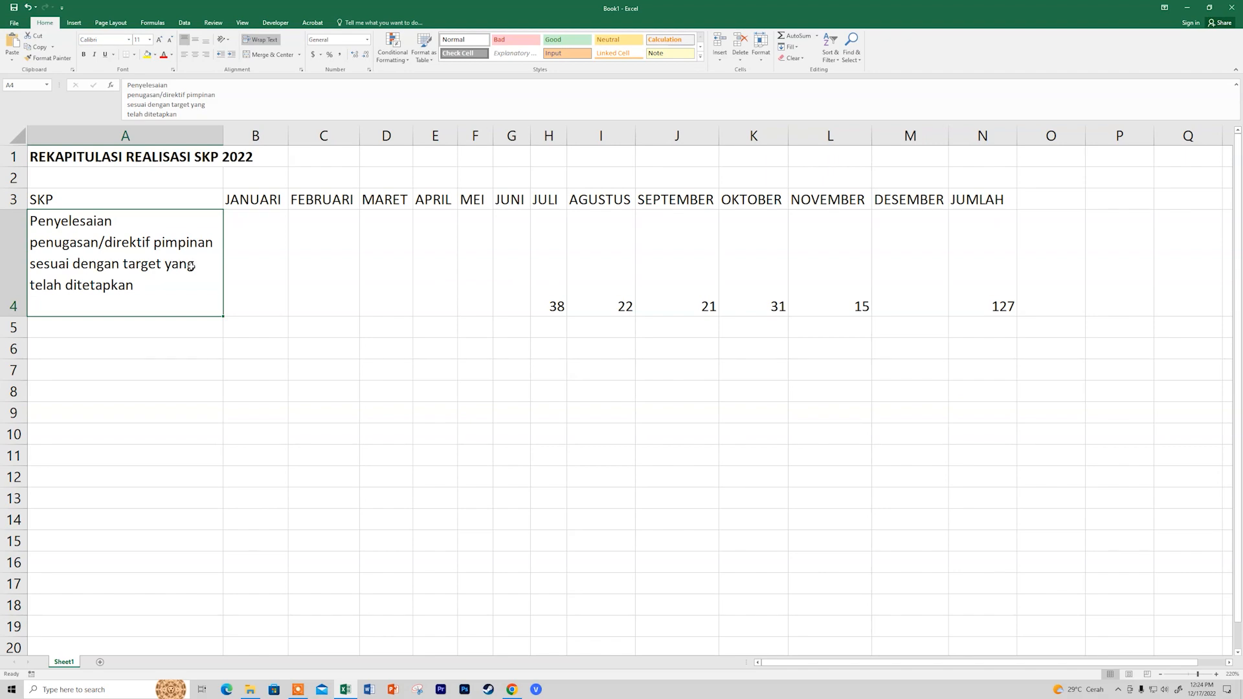
Step: Return to Chrome, filter the Kinerja Bulanan list to month 06 of 2022 and open that month's report
left_click(521, 694)
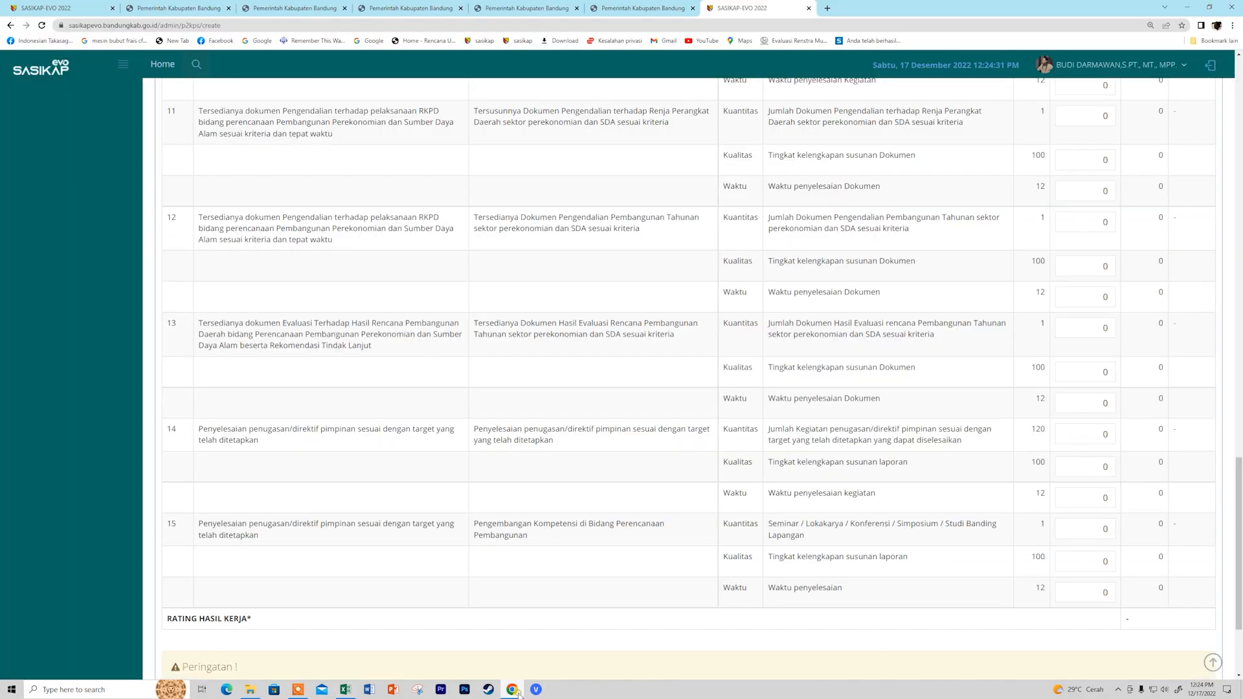
left_click(152, 13)
left_click(65, 6)
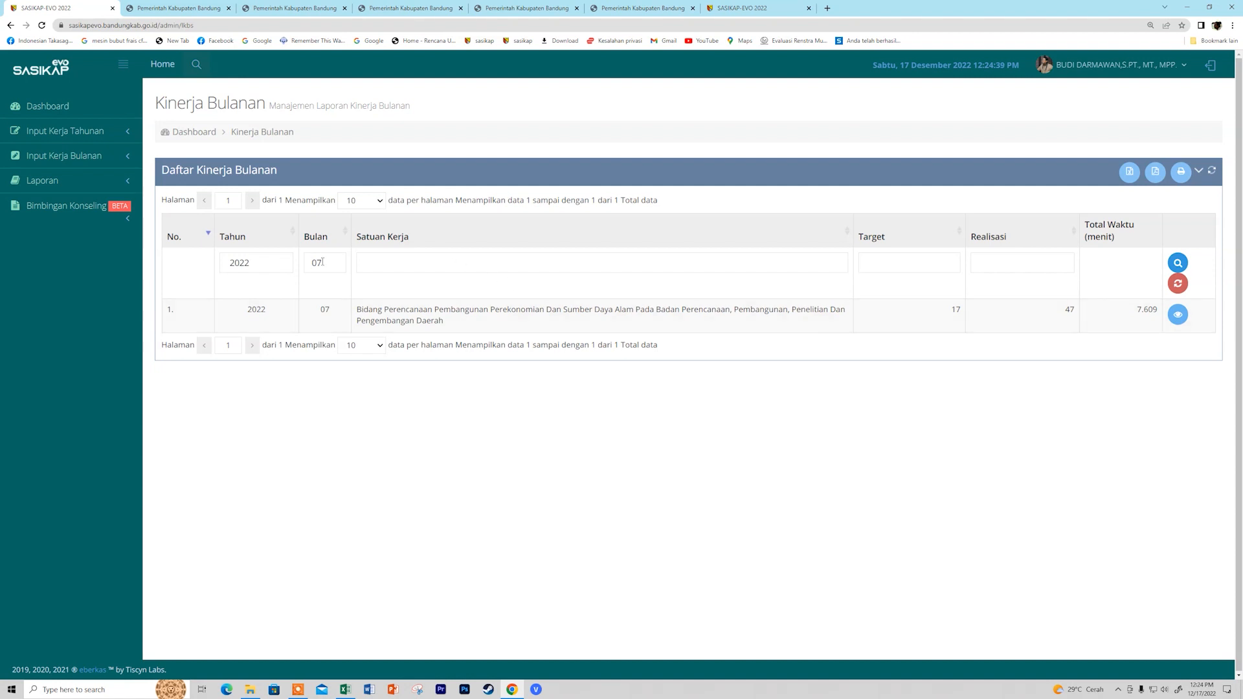
left_click_drag(327, 260, 318, 262)
type("6")
key("Return")
left_click(1176, 315)
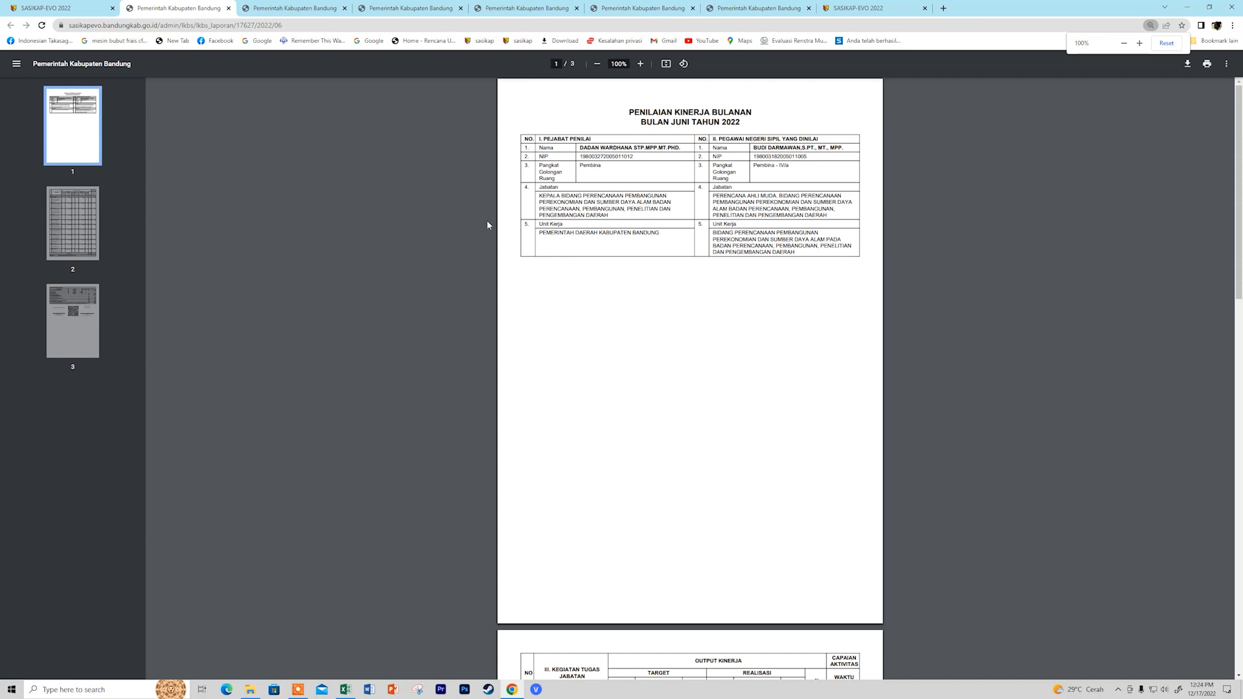
Step: Look up the realised volume of the penugasan/direktif pimpinan activity in the June 2022 report
scroll(712, 385, "down", 6)
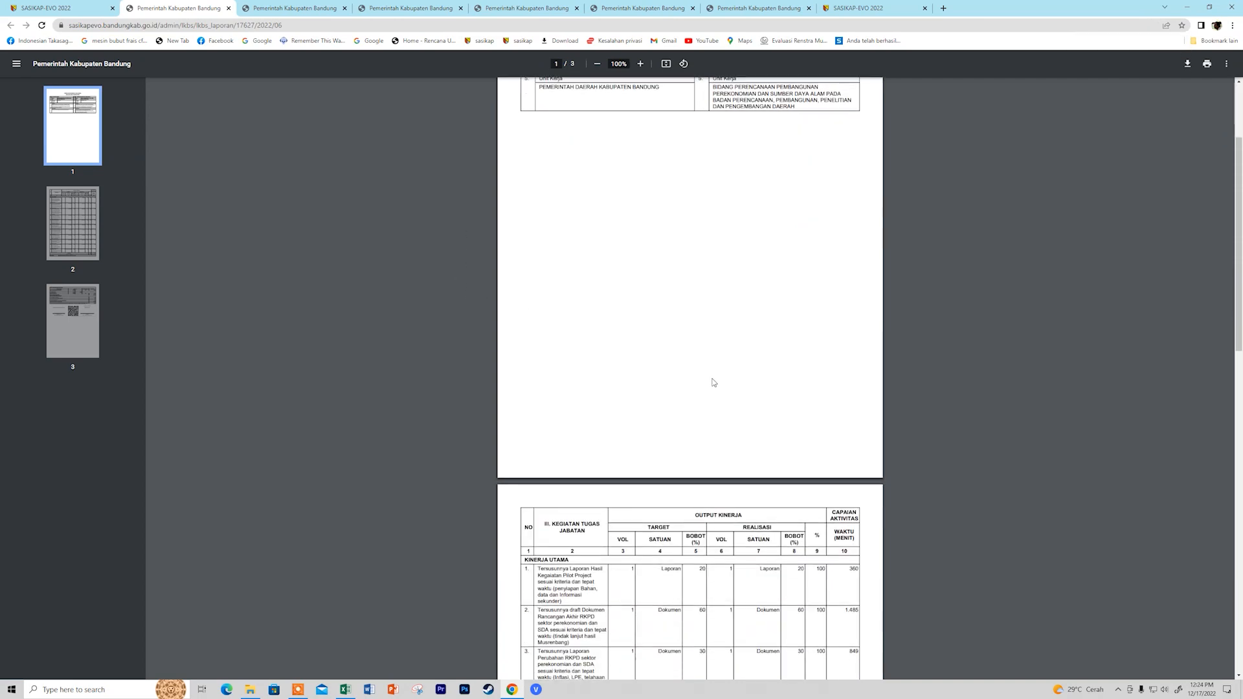
scroll(712, 382, "down", 5)
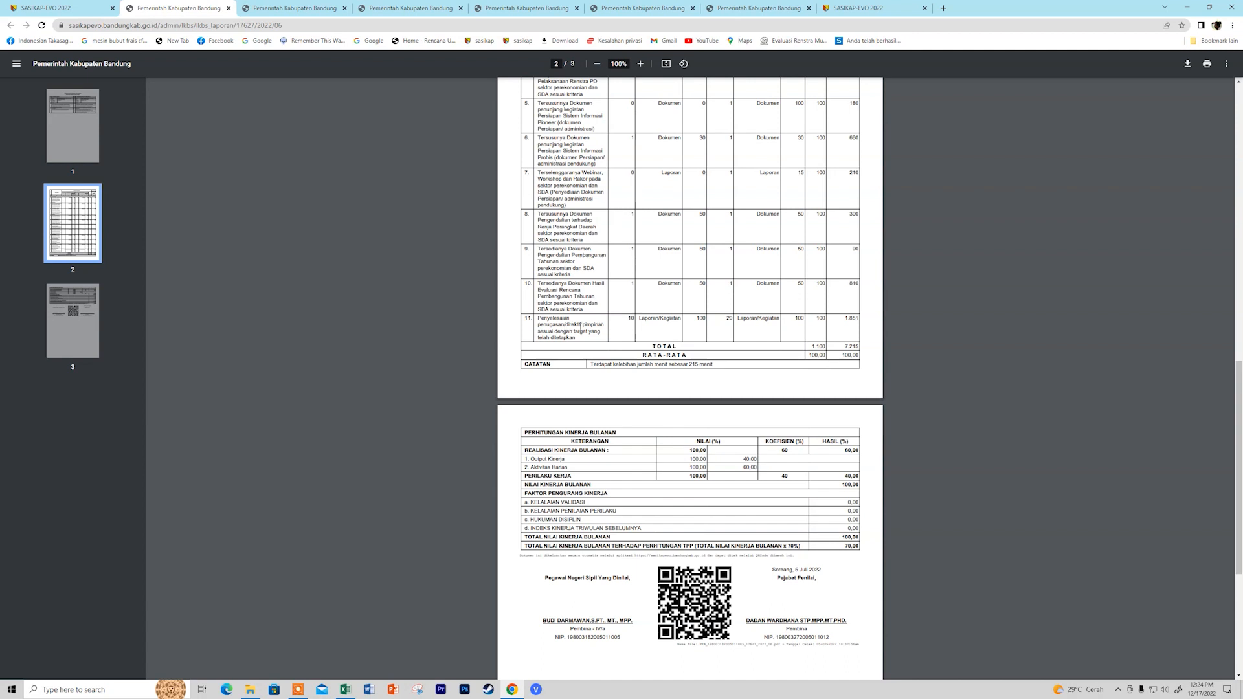
double_click(729, 319)
Step: Switch to the Excel recap and enter 20 for JUNI in the penugasan/direktif pimpinan row
left_click(349, 690)
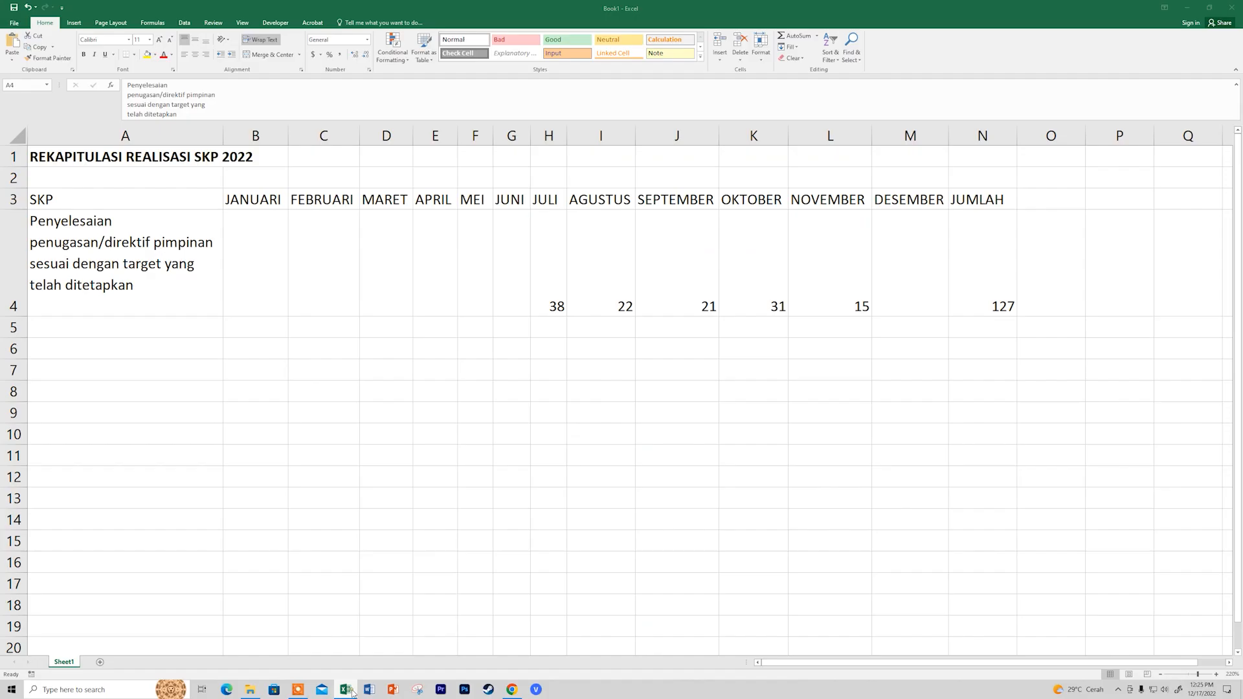
left_click(516, 295)
type("20")
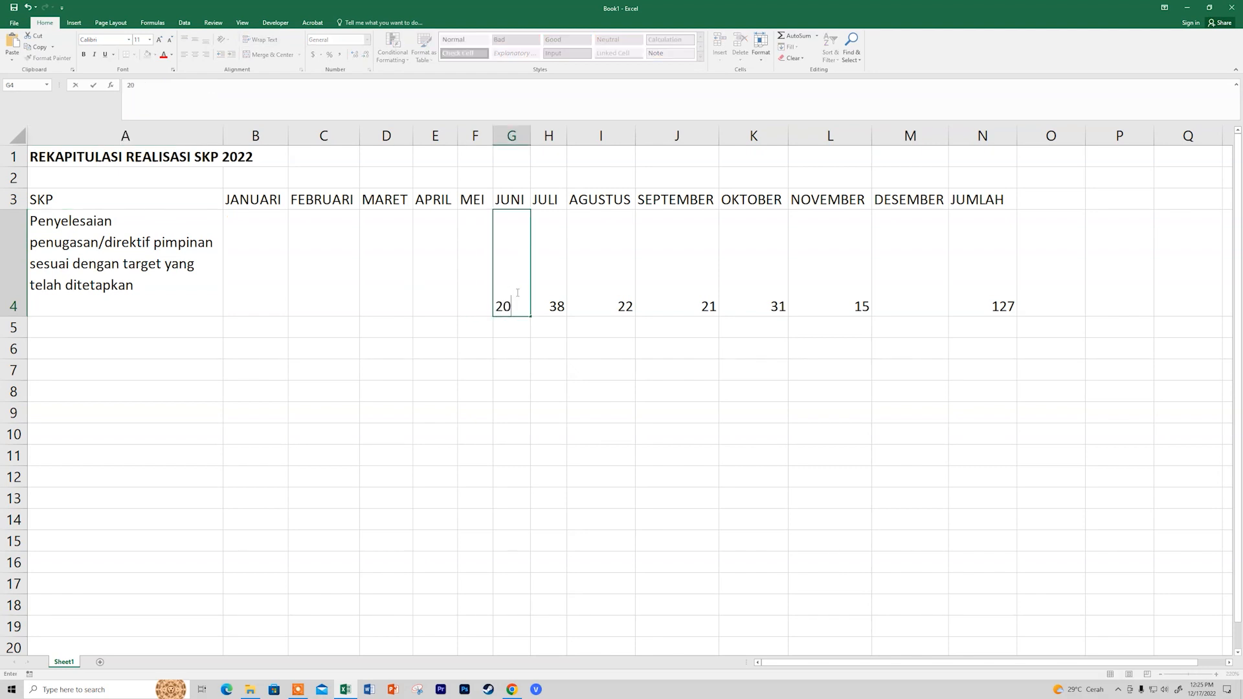
left_click(654, 410)
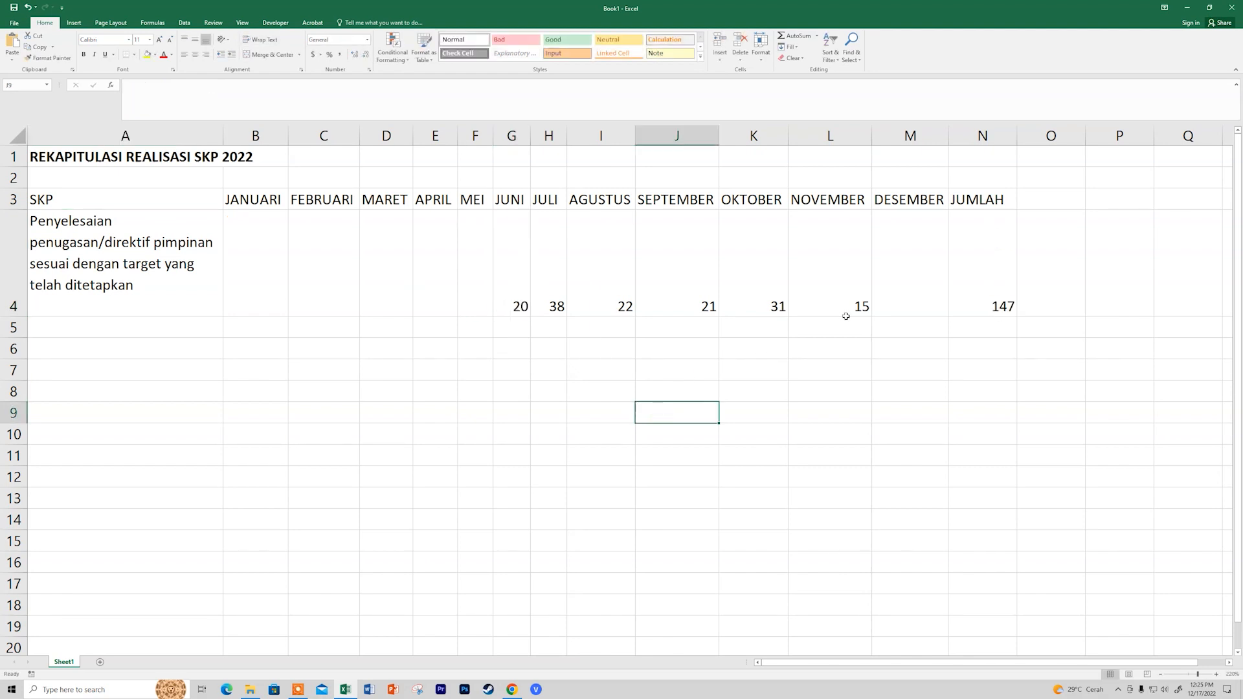
left_click(277, 285)
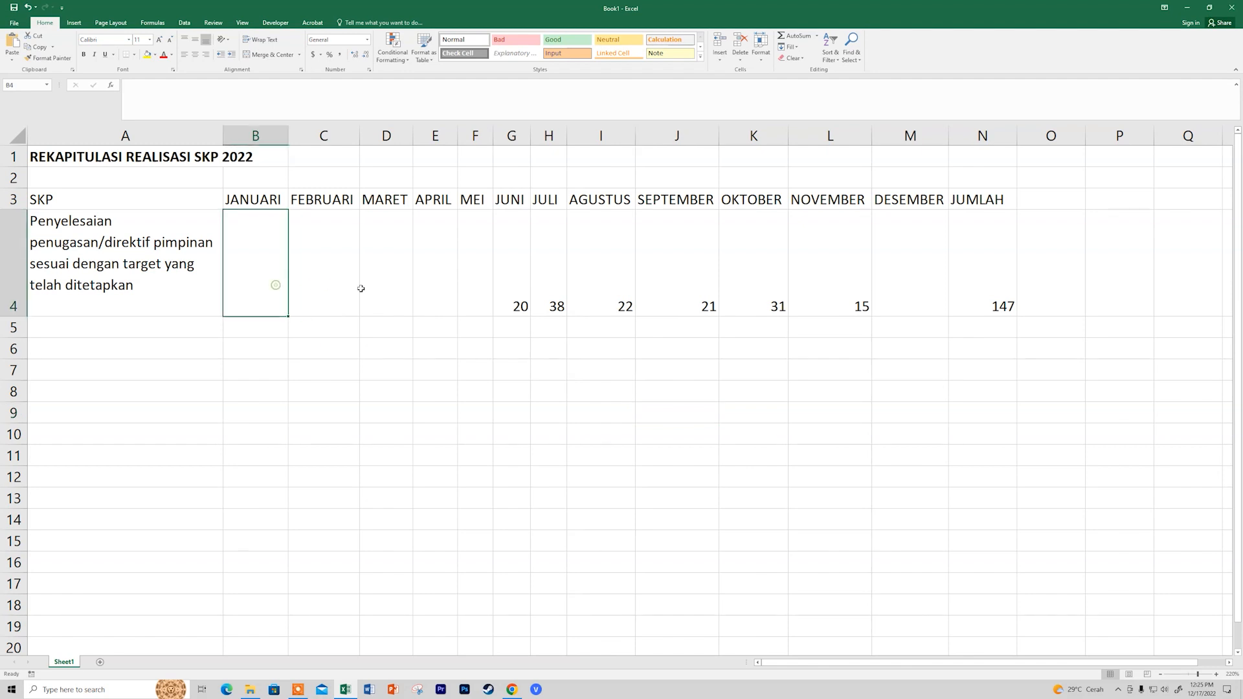
left_click(399, 284)
left_click(873, 273)
left_click(734, 277)
left_click(882, 258)
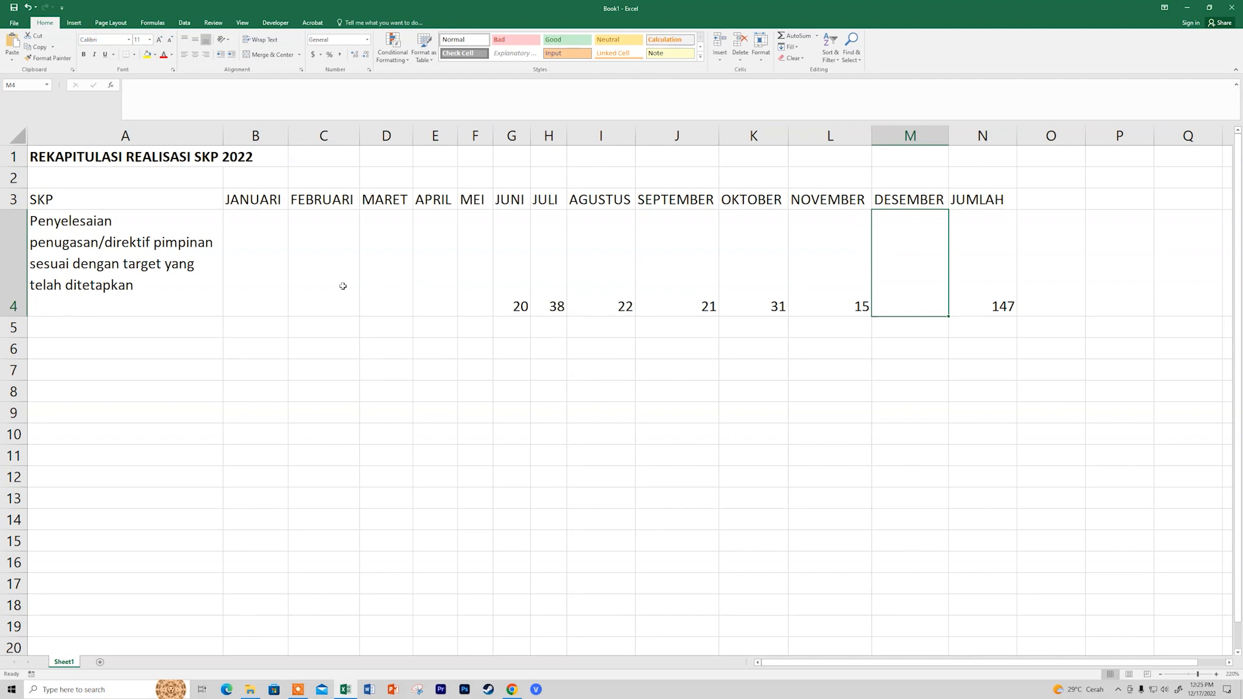
left_click(260, 272)
left_click_drag(298, 271, 536, 279)
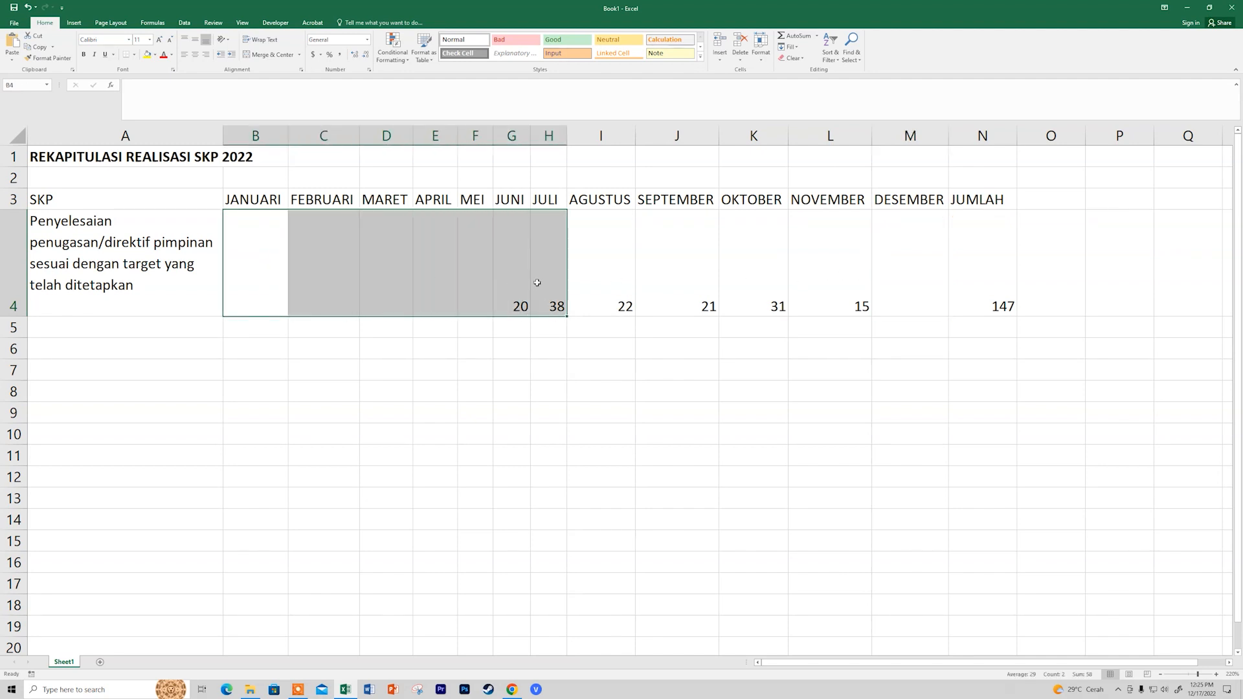
Step: Enter the penugasan/direktif pimpinan realisations: 15 for MEI, 20 for APRIL, 18 for MARET, 16 for FEBRUARI and 20 for JANUARI
left_click(486, 293)
type("15")
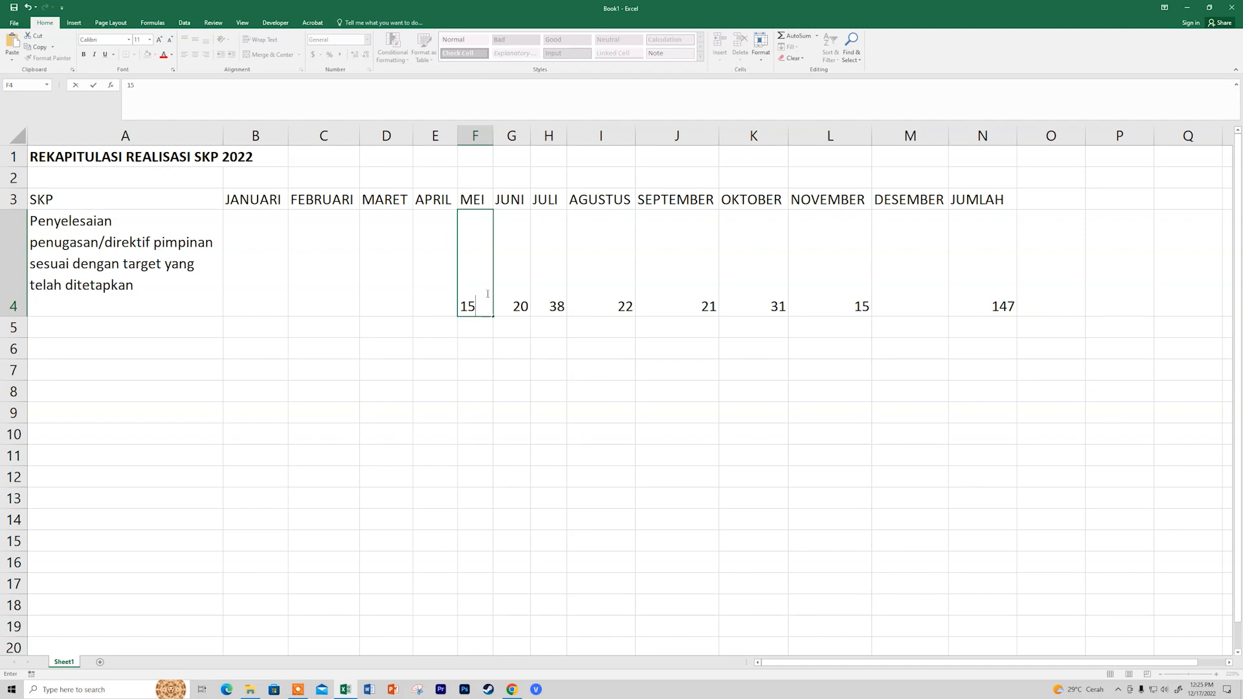
key("Left")
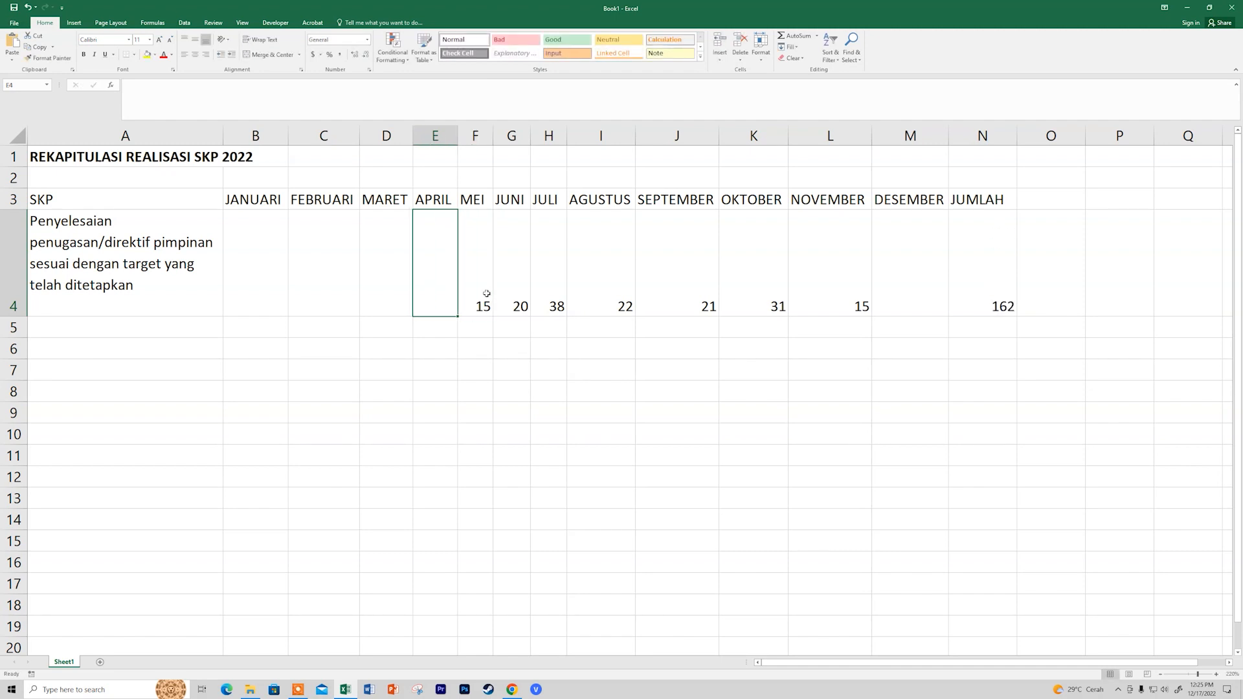
type("20")
key("Left")
type("18")
key("Left")
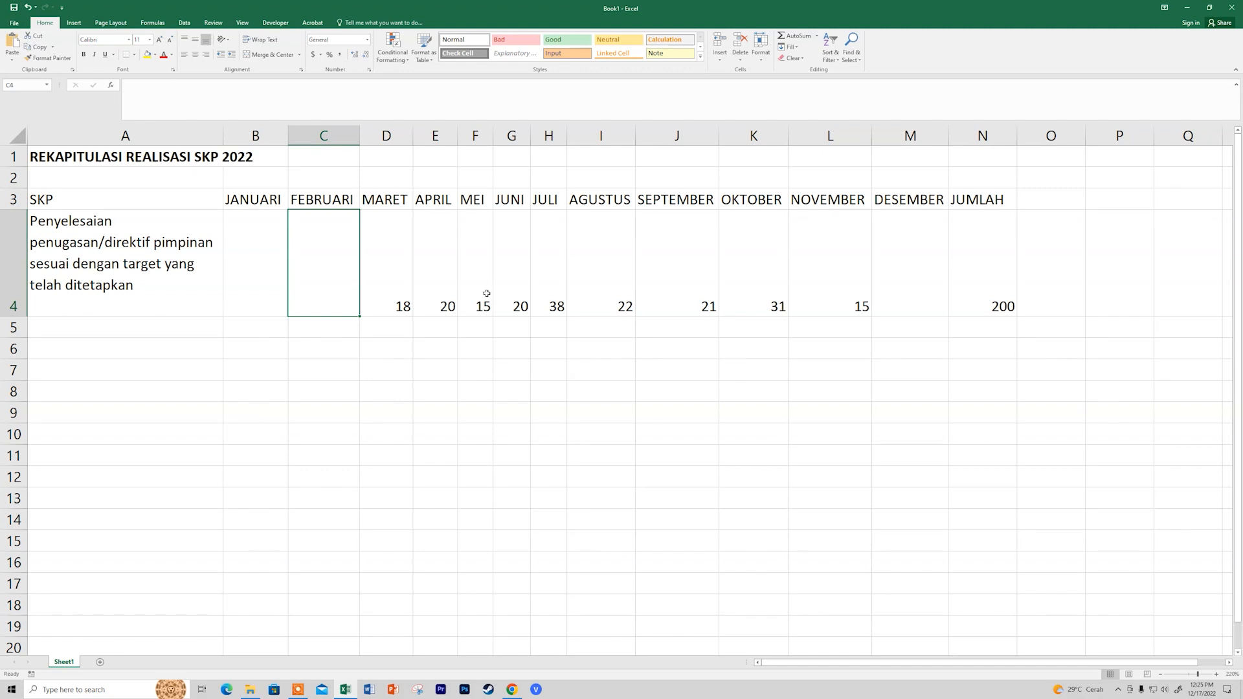
type("16")
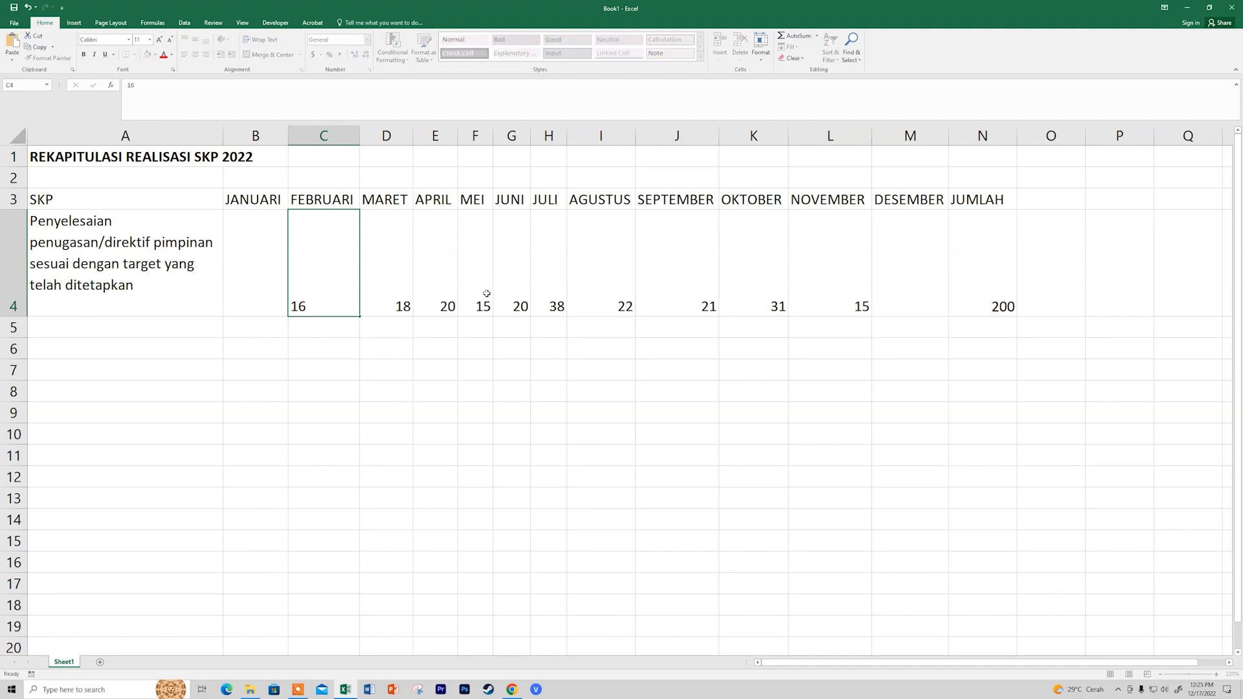
key("Left")
type("20")
key("Return")
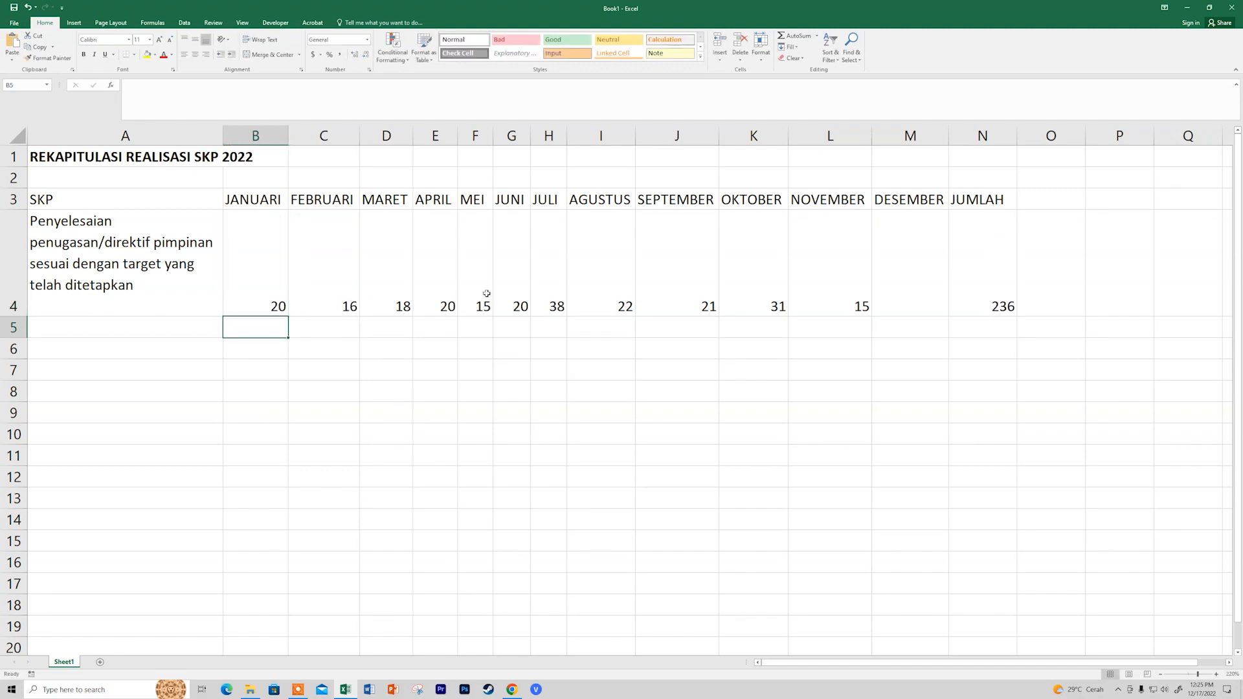
Step: Make the JUMLAH heading and its total for the penugasan/direktif pimpinan row bold
left_click(998, 313)
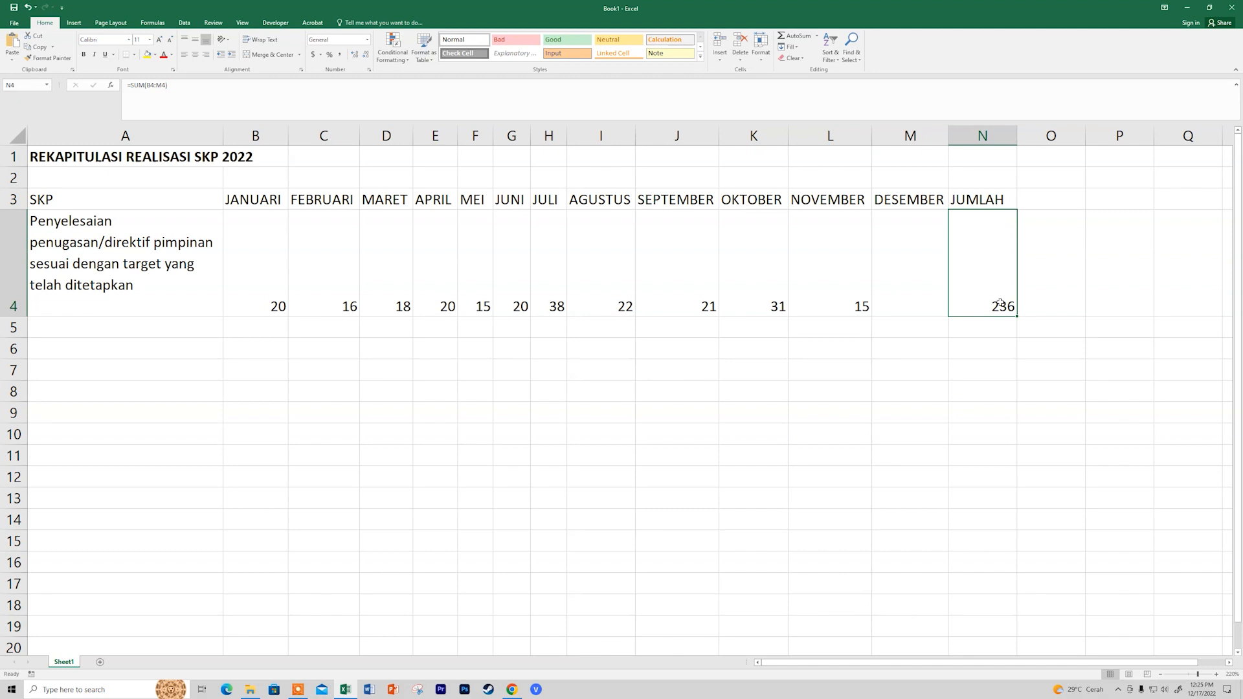
left_click_drag(990, 209, 991, 263)
key("ctrl+b")
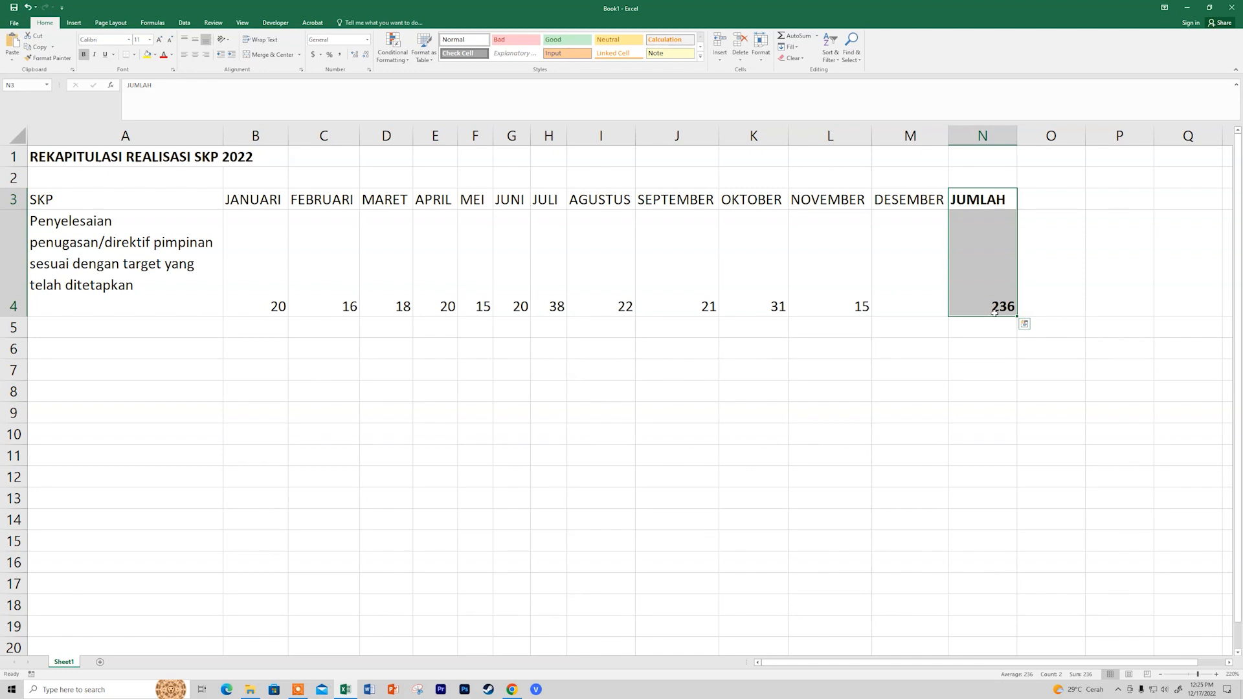
Step: Return to the P2KP form in Chrome and fill in SKP 1's realisation: Kuantitas 1, Kualitas 100, Waktu 4
left_click(1186, 13)
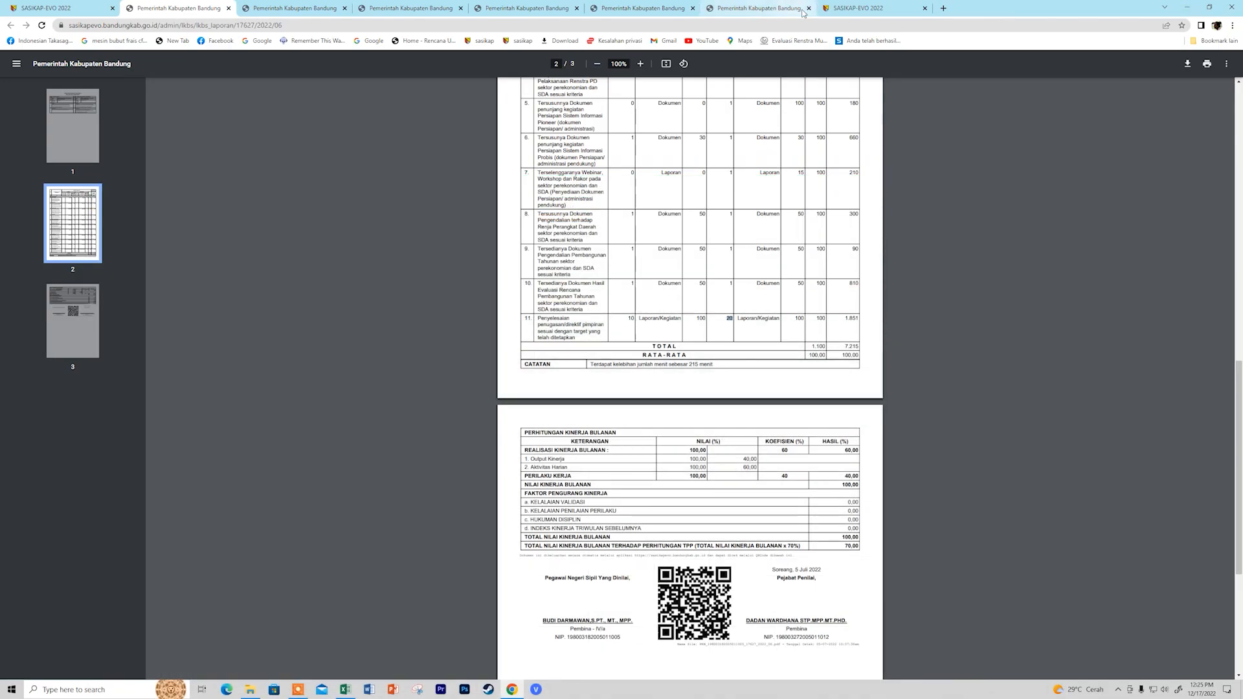
left_click(855, 9)
scroll(732, 352, "up", 10)
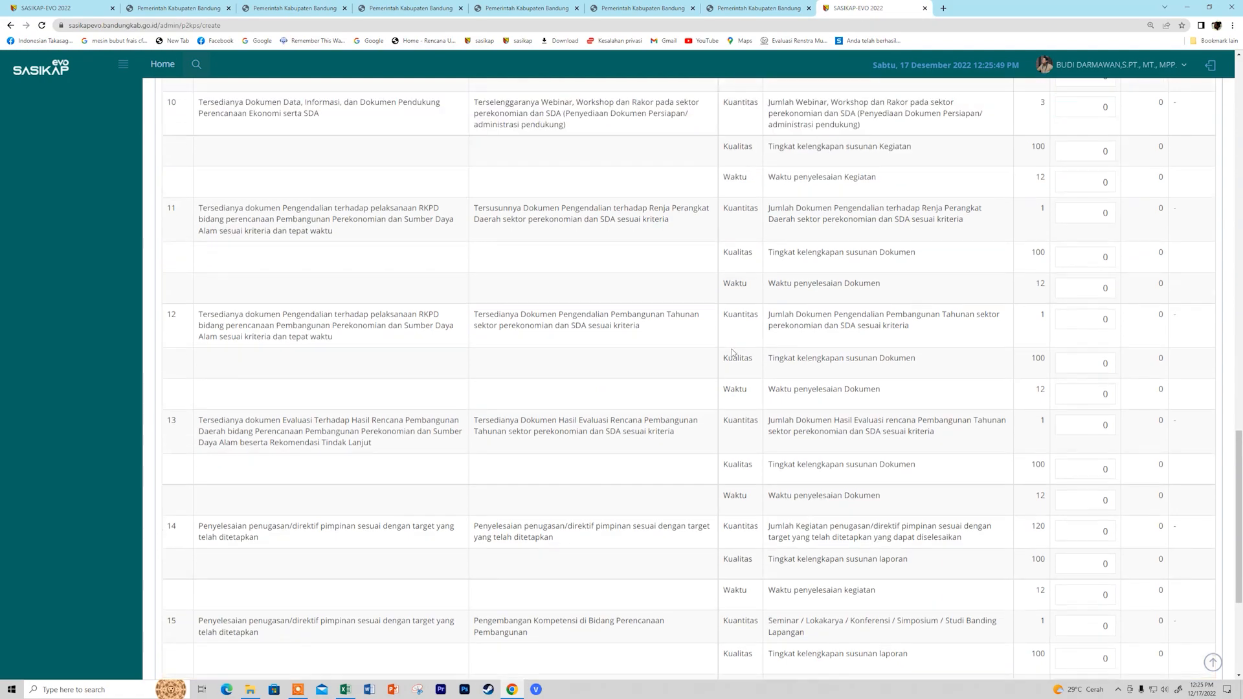
scroll(731, 349, "up", 10)
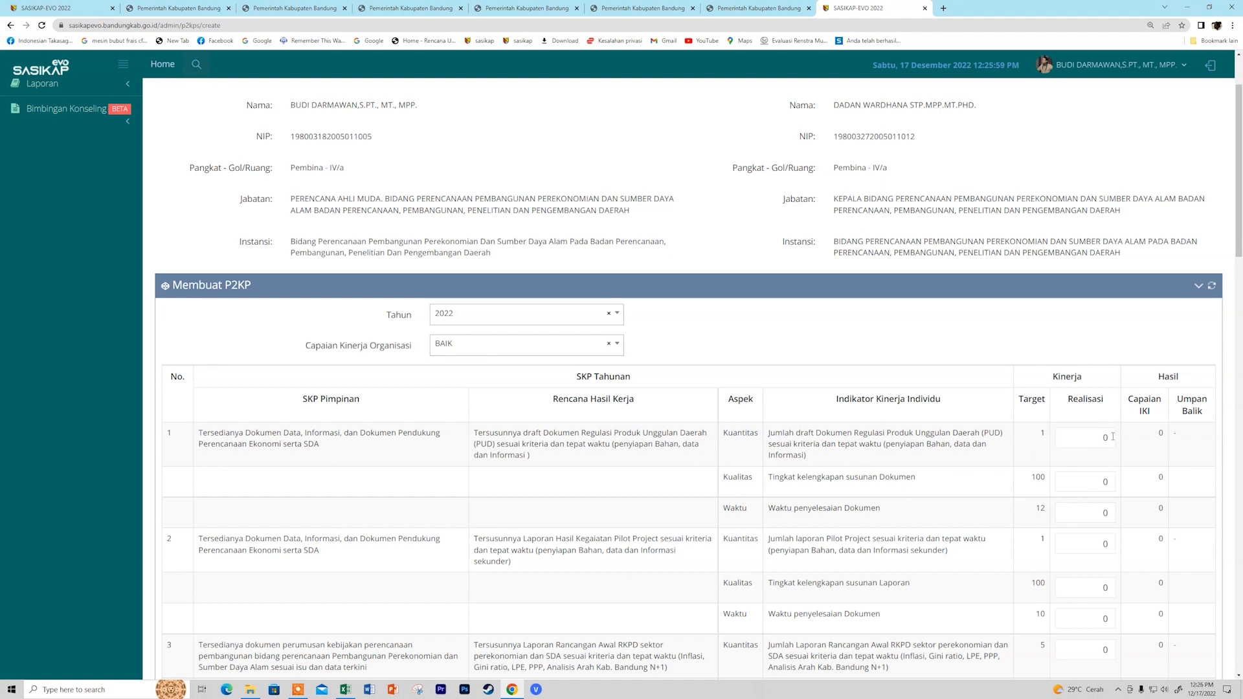
left_click(1092, 439)
type("1")
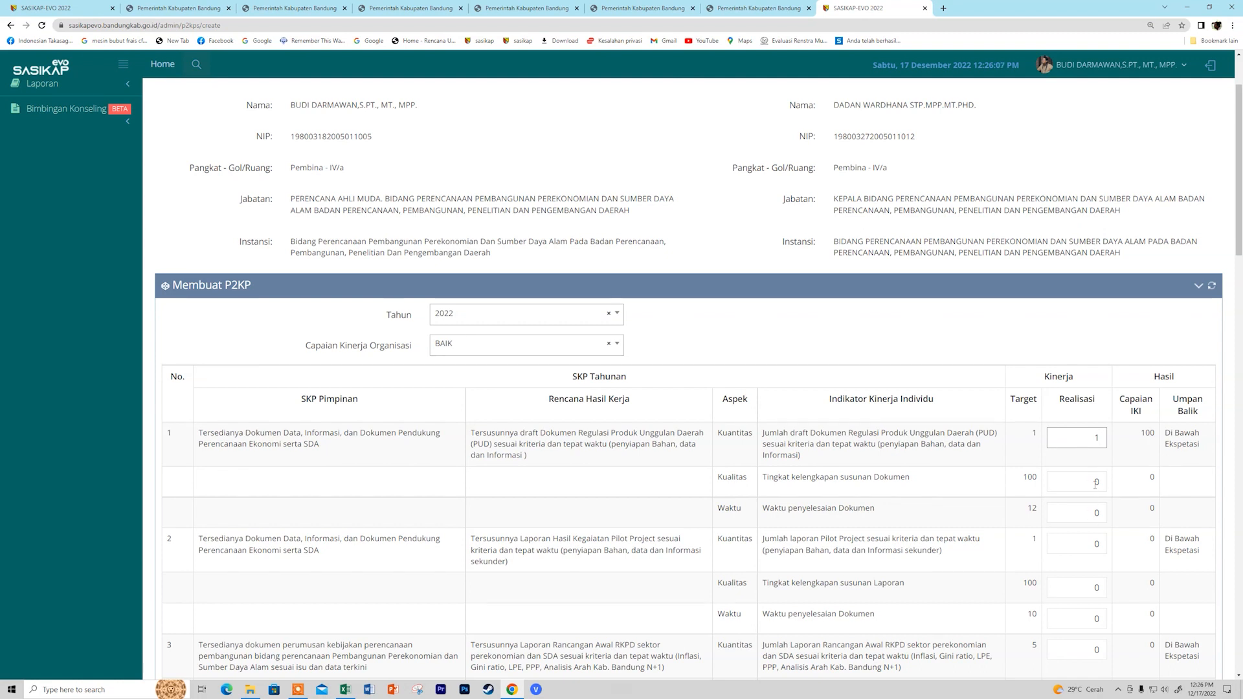
left_click(1105, 479)
key("BackSpace")
type("100")
double_click(1099, 512)
scroll(1086, 512, "down", 1)
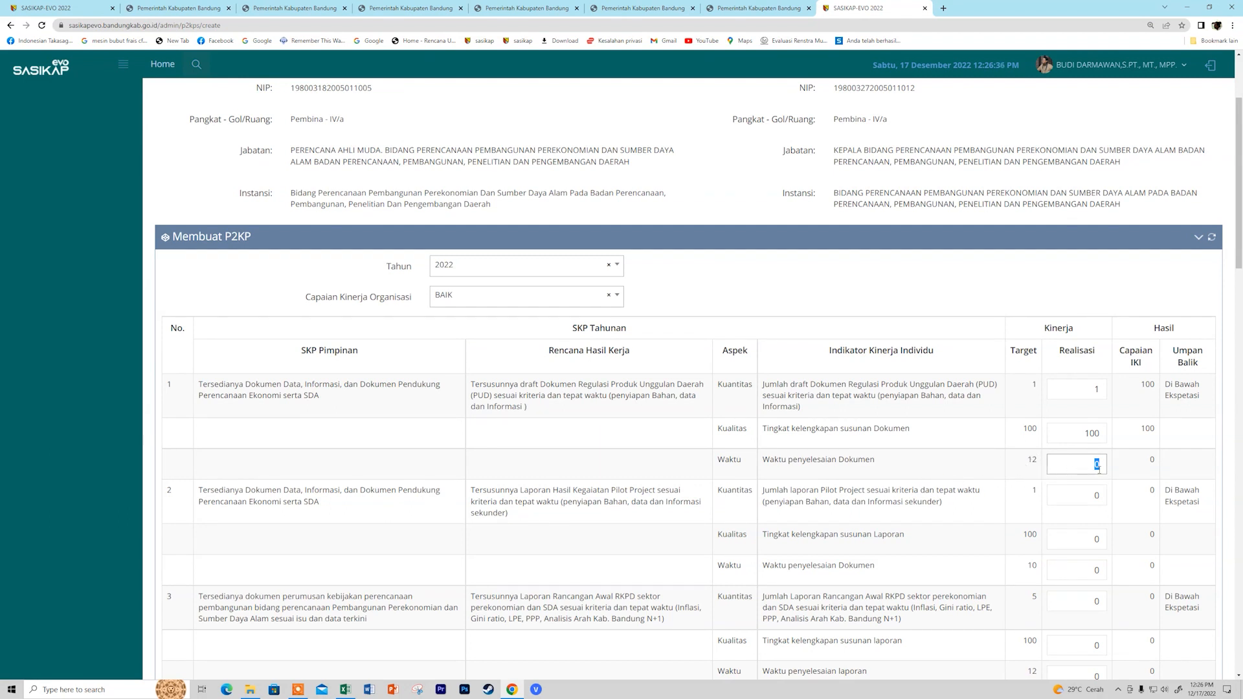
type("4")
Step: Set the Kuantitas realisation of SKP 2, the pilot project report, to 1
left_click(1087, 499)
scroll(1070, 458, "down", 2)
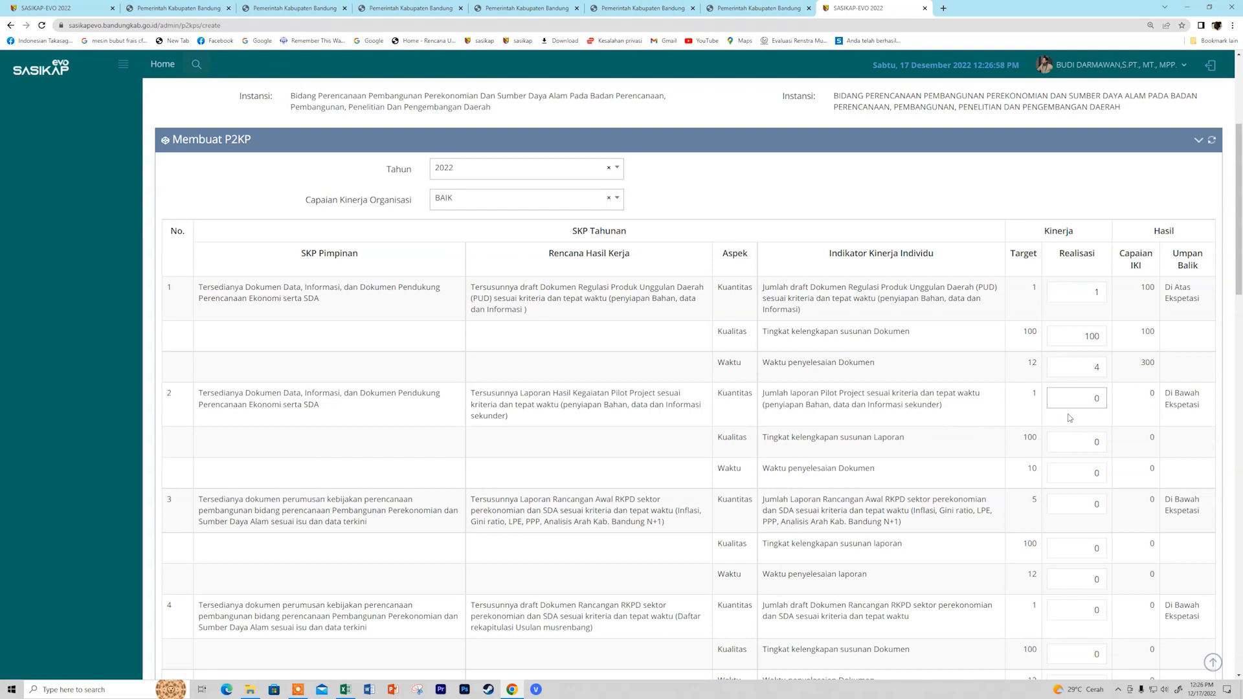
left_click_drag(1098, 398, 1071, 400)
type("1")
double_click(1098, 442)
scroll(1144, 449, "down", 1)
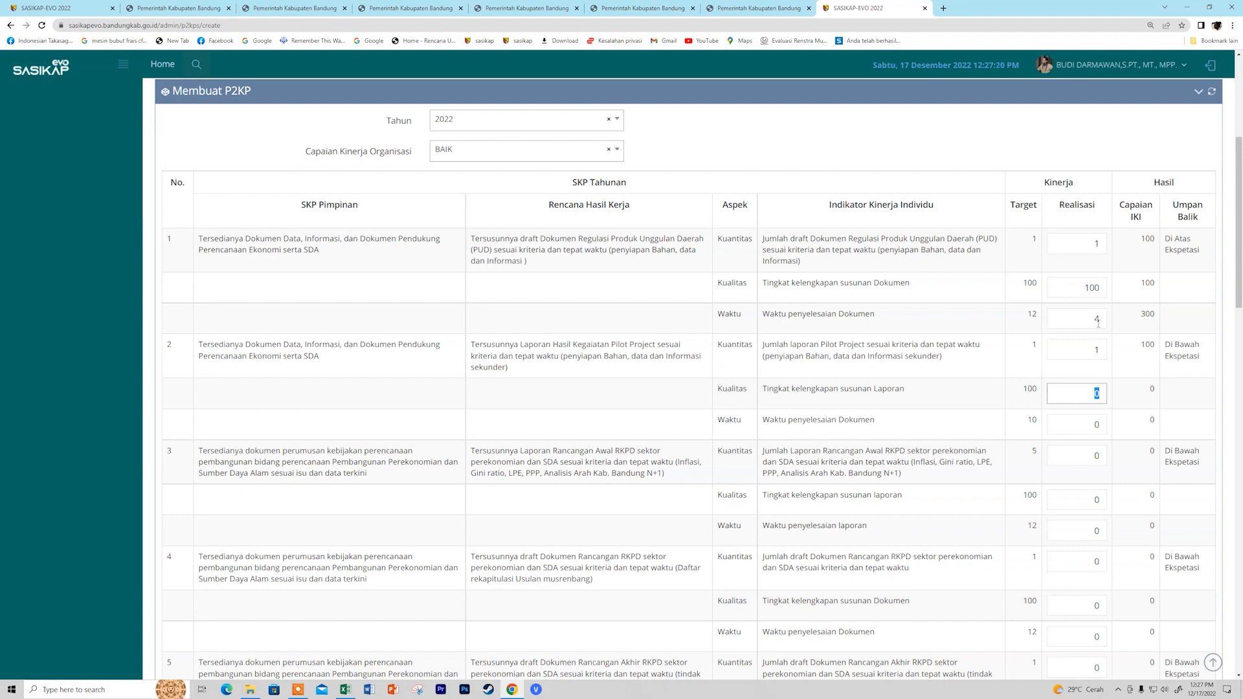
scroll(1096, 474, "up", 1)
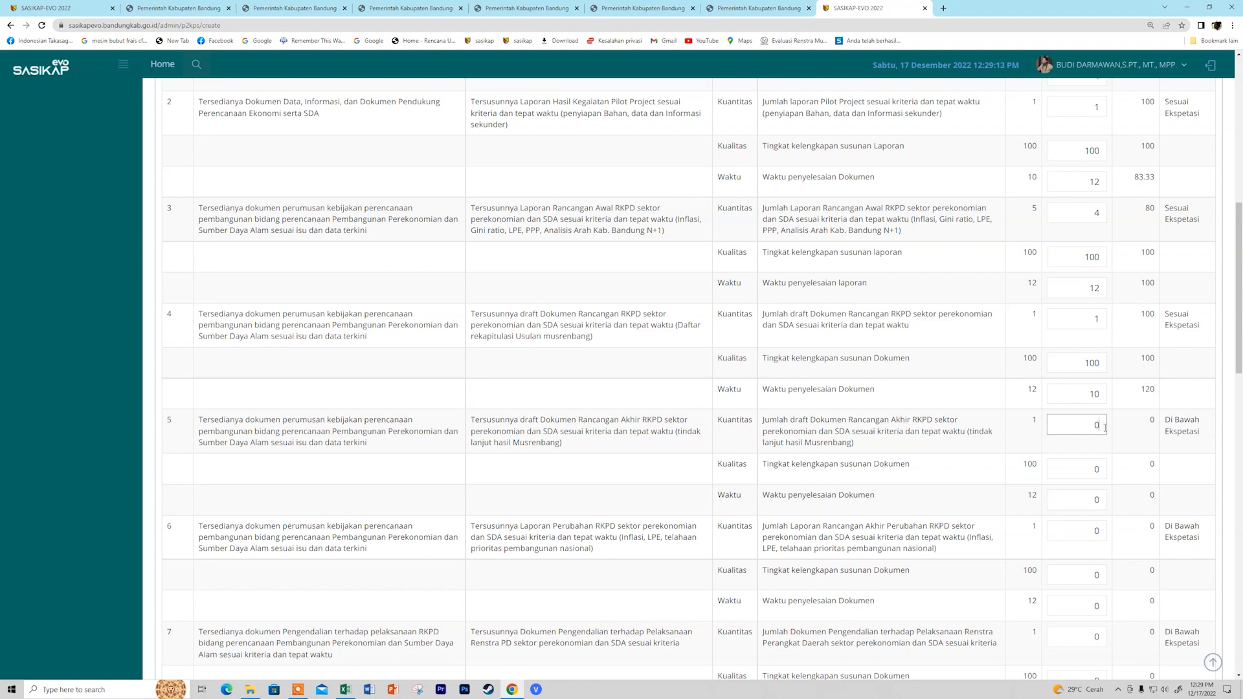
Step: Fill in the realisation of SKP 5, the final RKPD draft: Kuantitas 1, Kualitas 100, Waktu 4
left_click(1101, 471)
type("100")
left_click(1099, 499)
type("4")
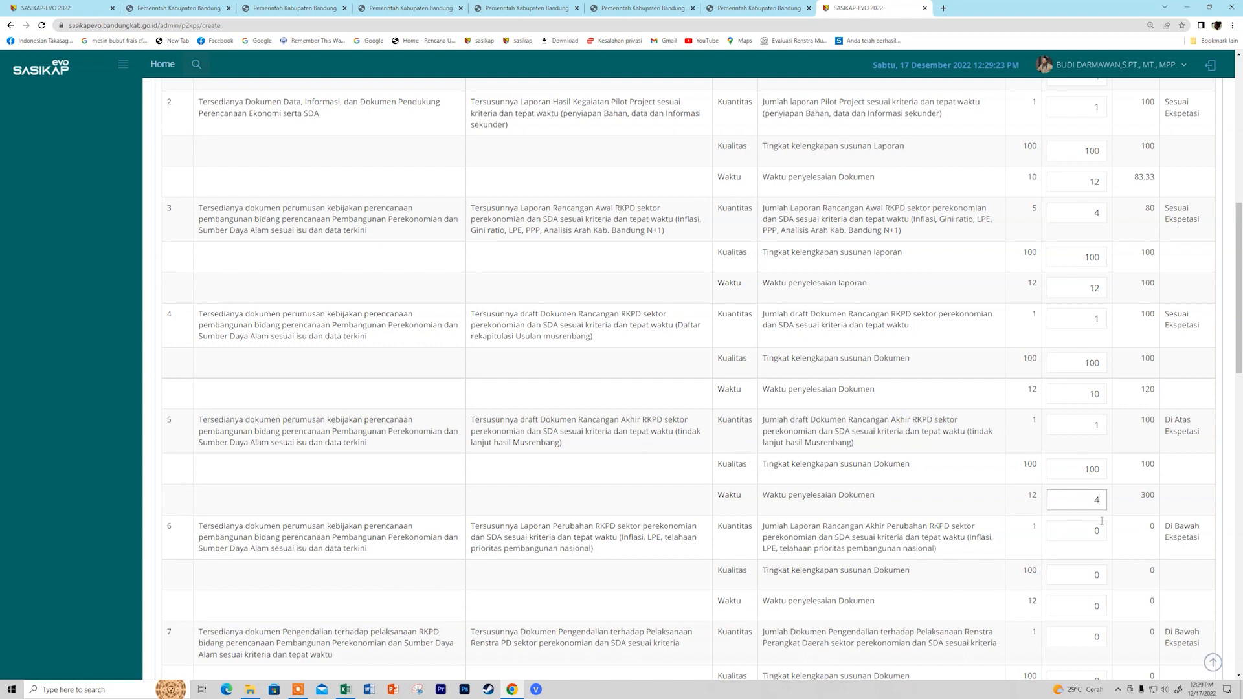
Step: Fill in the realisation of SKP 6, the RKPD Perubahan report: Kuantitas 1, Kualitas 100, Waktu 6
scroll(1101, 520, "down", 1)
left_click(1097, 483)
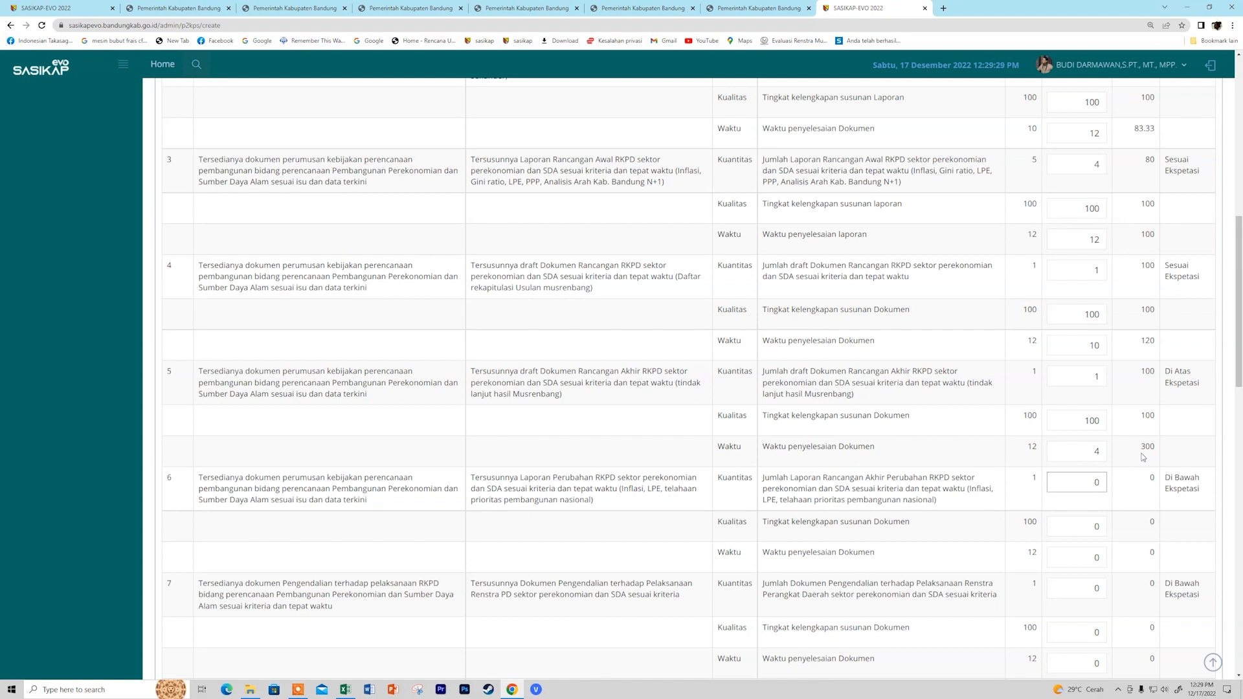
scroll(1124, 492, "down", 2)
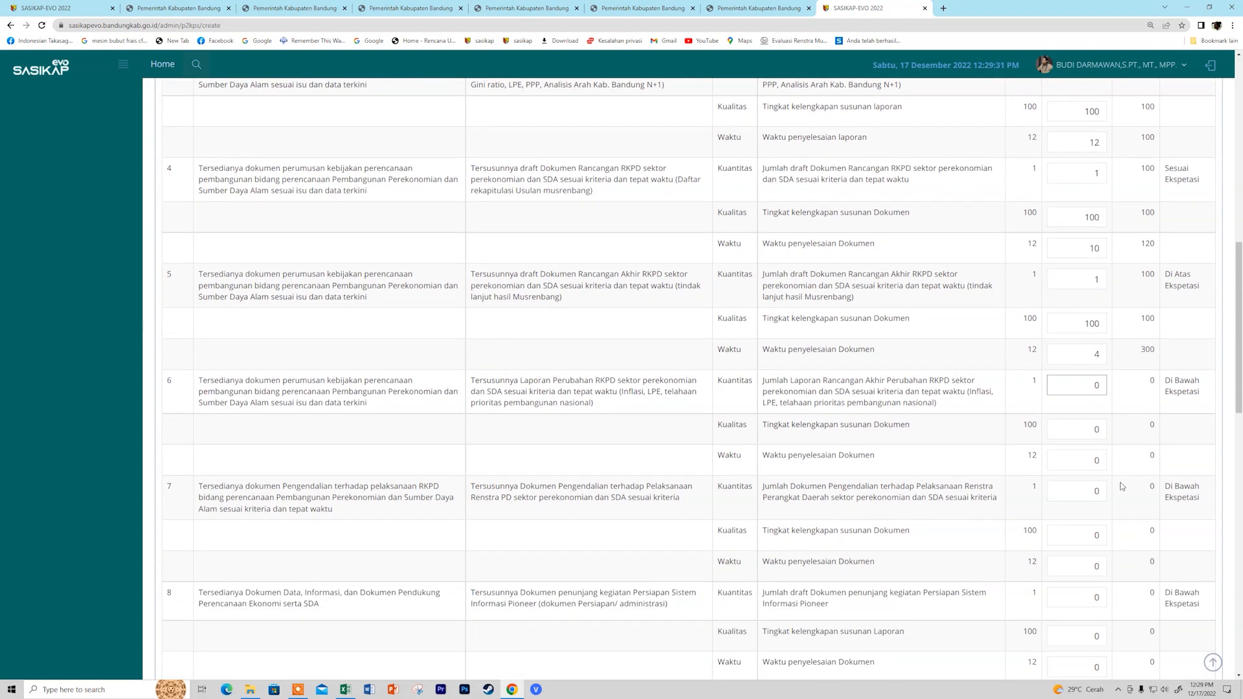
type("1")
double_click(1097, 430)
type("100")
double_click(1098, 460)
type("6")
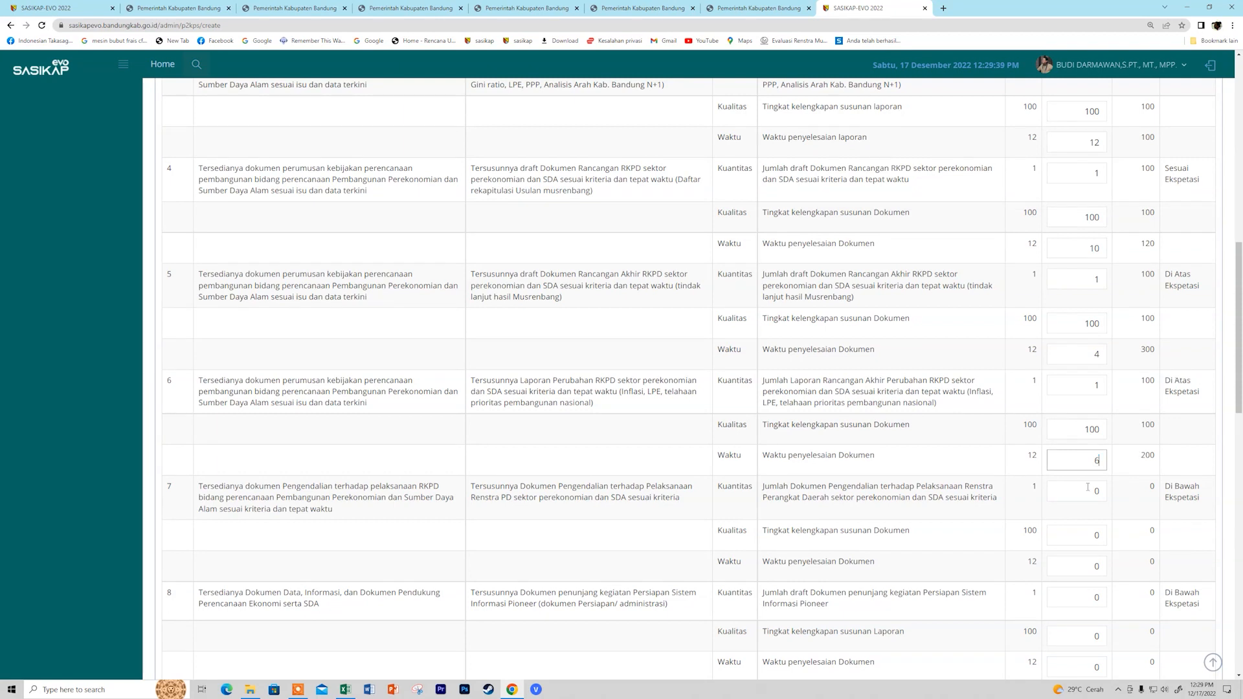
Step: Fill in the realisation of SKP 7, the Renstra PD control document: Kuantitas 1, Kualitas 100, Waktu 12
left_click(1105, 494)
double_click(1105, 496)
type("1")
double_click(1099, 533)
type("100")
scroll(1099, 531, "down", 2)
double_click(1098, 469)
type("12")
Step: Fill in the realisation of SKP 8, the Sistem Informasi Pioneer document: Kuantitas 1, Kualitas 100, Waktu 6
scroll(1092, 515, "down", 1)
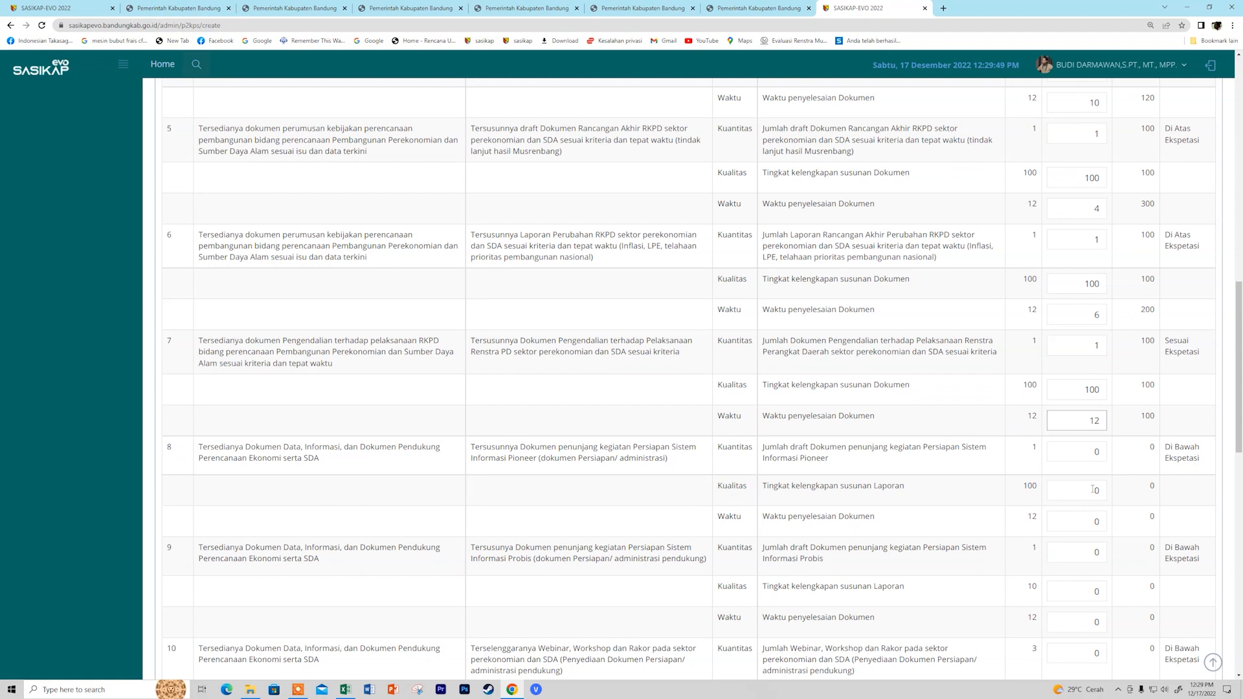
double_click(1066, 451)
type("1")
double_click(1099, 491)
type("100")
double_click(1095, 522)
type("6")
Step: Fill in the realisation of SKP 9, the Sistem Informasi Probis document: Kuantitas 1, Kualitas 10, Waktu 12
scroll(1071, 511, "down", 2)
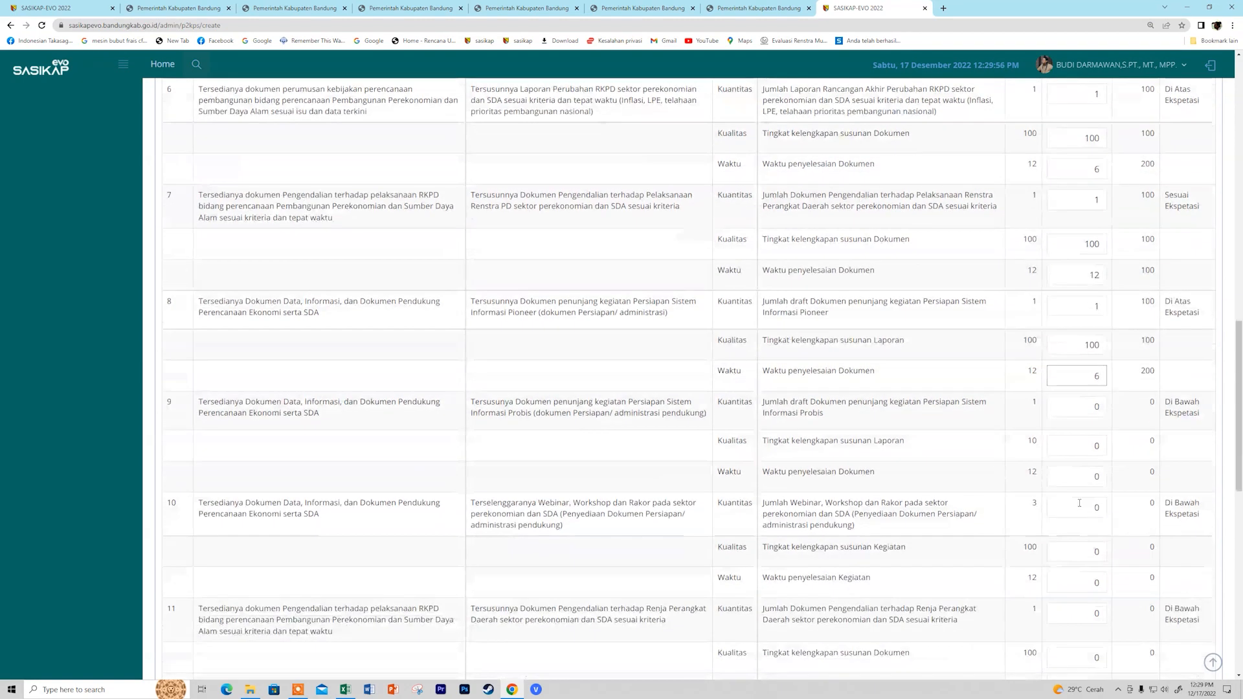
double_click(1096, 406)
type("1")
double_click(1103, 446)
type("10")
double_click(1104, 476)
type("12")
Step: Fill in the realisation of SKP 10, the webinar, workshop and rakor activities: Kuantitas 3, Kualitas 100, Waktu 12
double_click(1097, 507)
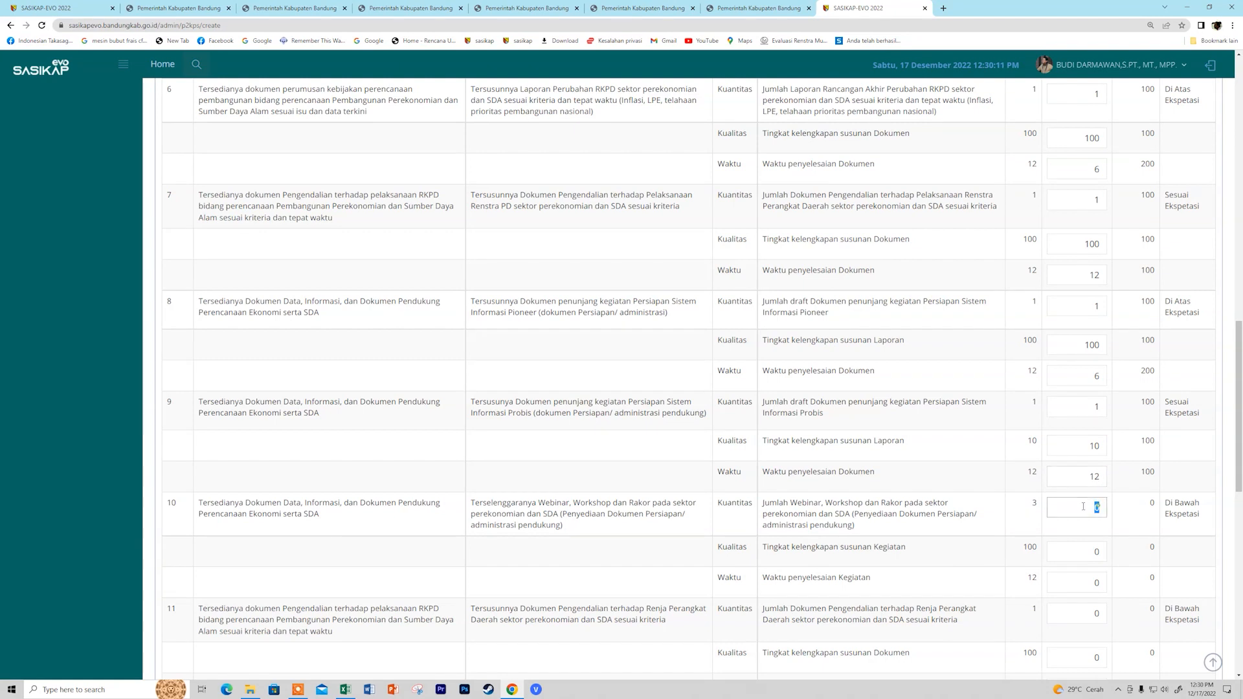
type("3")
double_click(1096, 551)
type("100")
scroll(1096, 525, "down", 3)
double_click(1100, 485)
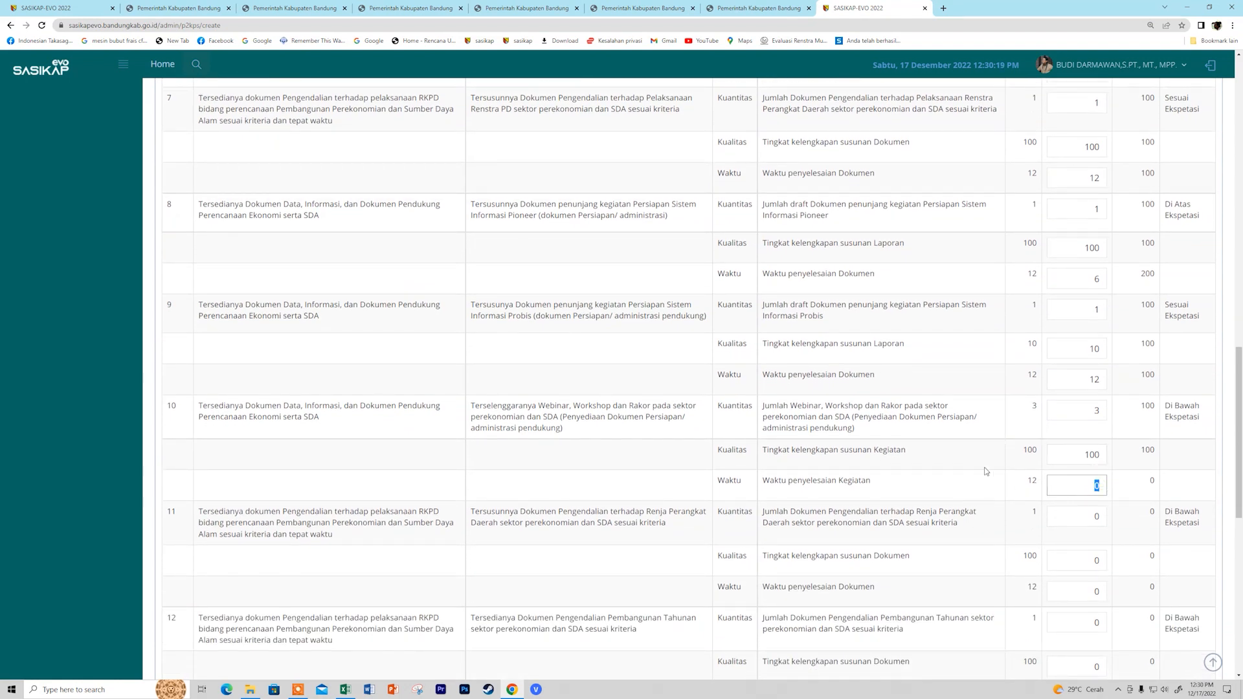
type("12")
Step: Fill in the realisation of SKP 11, the Renja Perangkat Daerah control document: Kuantitas 1, Kualitas 100, Waktu 12
scroll(1082, 544, "down", 1)
double_click(1099, 468)
type("1")
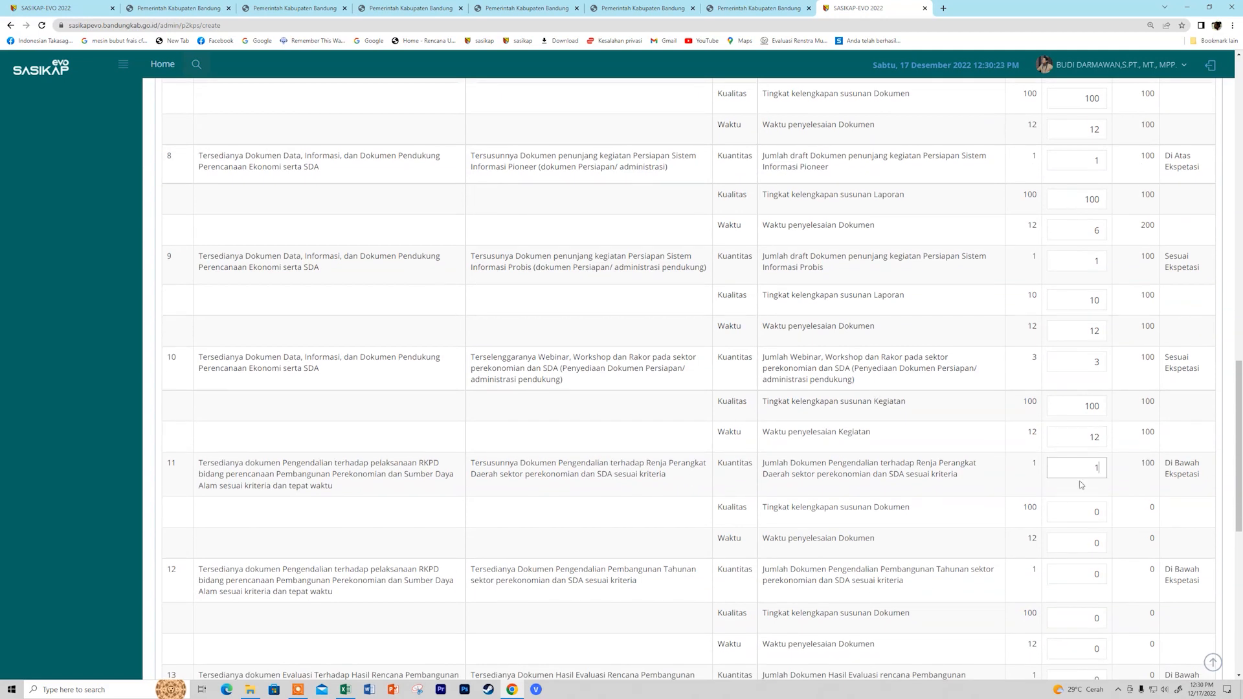
double_click(1099, 513)
type("100")
double_click(1091, 544)
type("12")
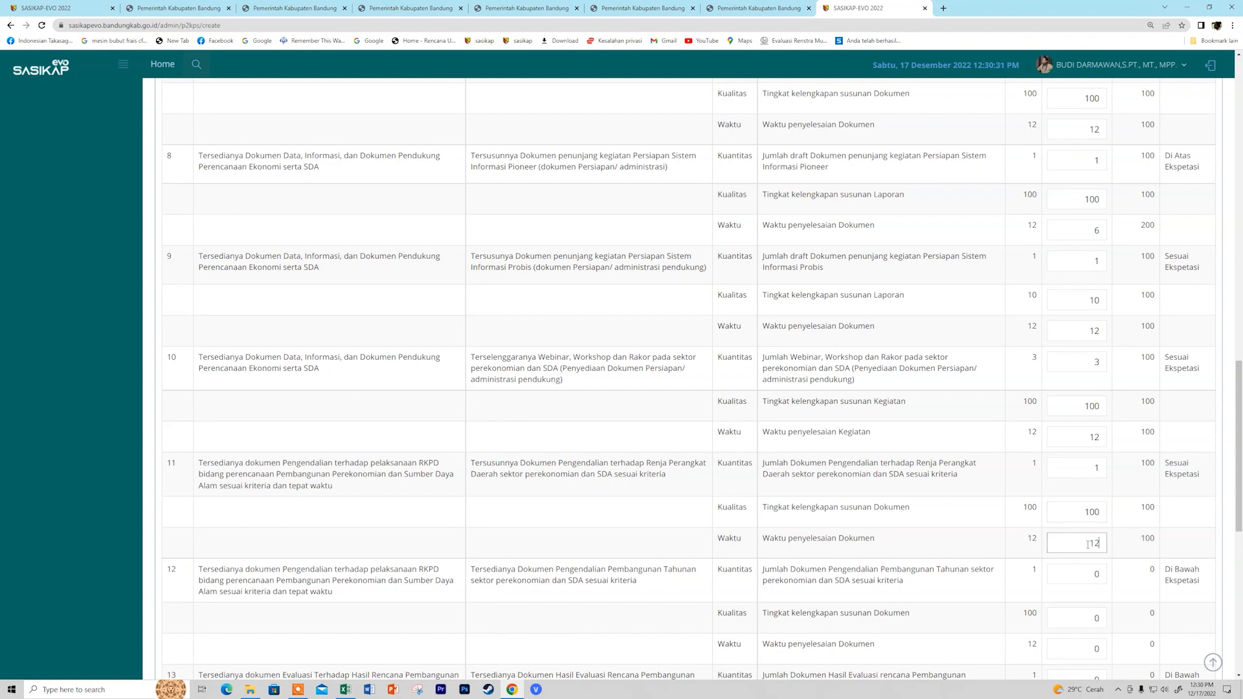
Step: Fill in the realisation of SKP 12, the Pembangunan Tahunan control document: Kuantitas 1, Kualitas 100, Waktu 12
scroll(1093, 518, "down", 2)
double_click(1098, 476)
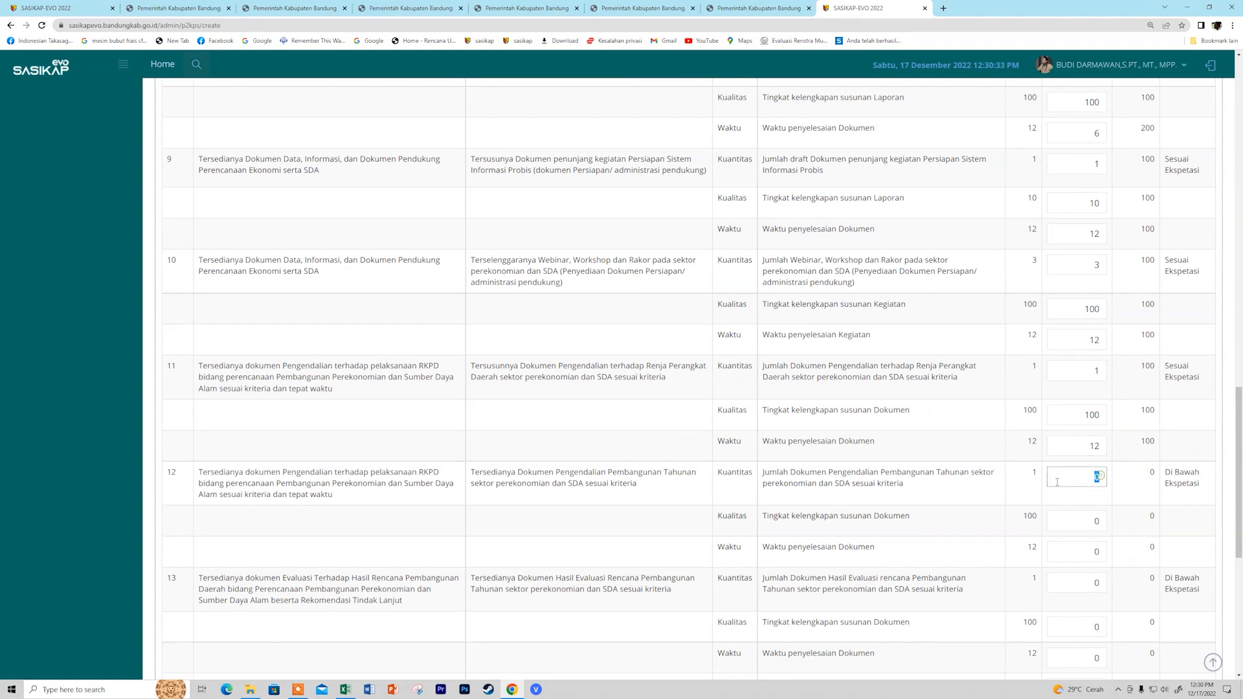
type("1")
double_click(1068, 523)
type("100")
double_click(1101, 552)
type("12")
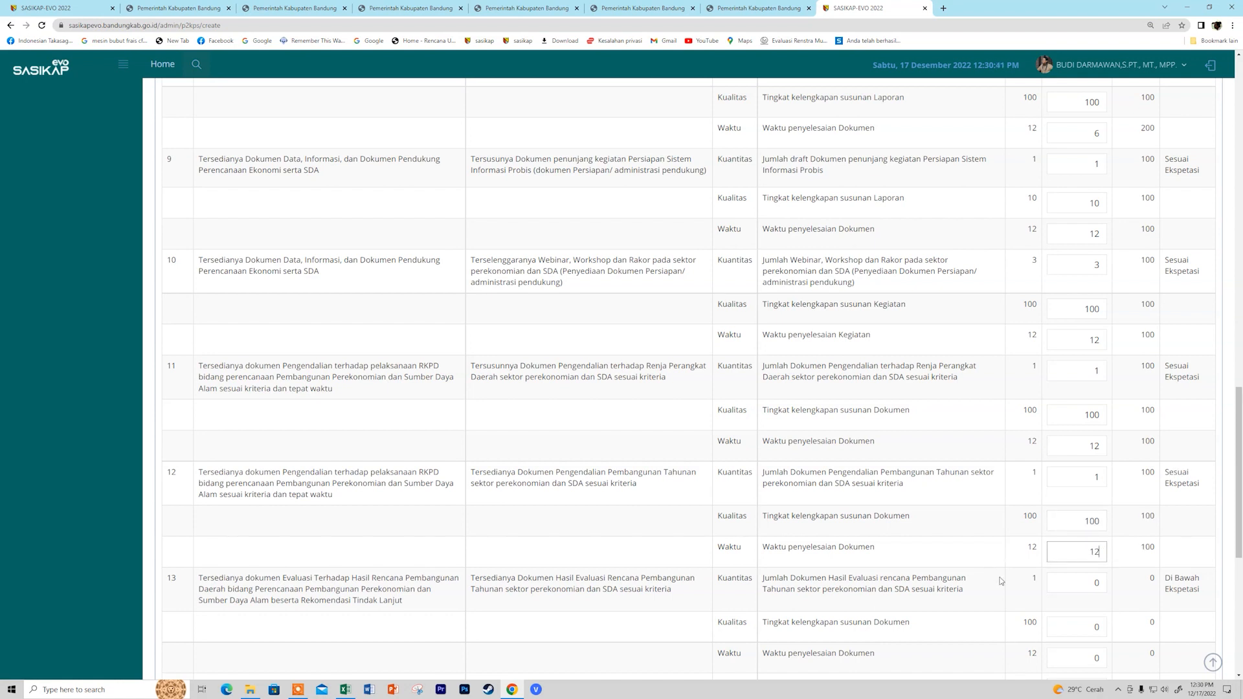
Step: Fill in the realisation of SKP 13, the Hasil Evaluasi Rencana Pembangunan document: Kuantitas 1, Kualitas 100, Waktu 12
scroll(982, 557, "down", 2)
double_click(1074, 488)
type("1")
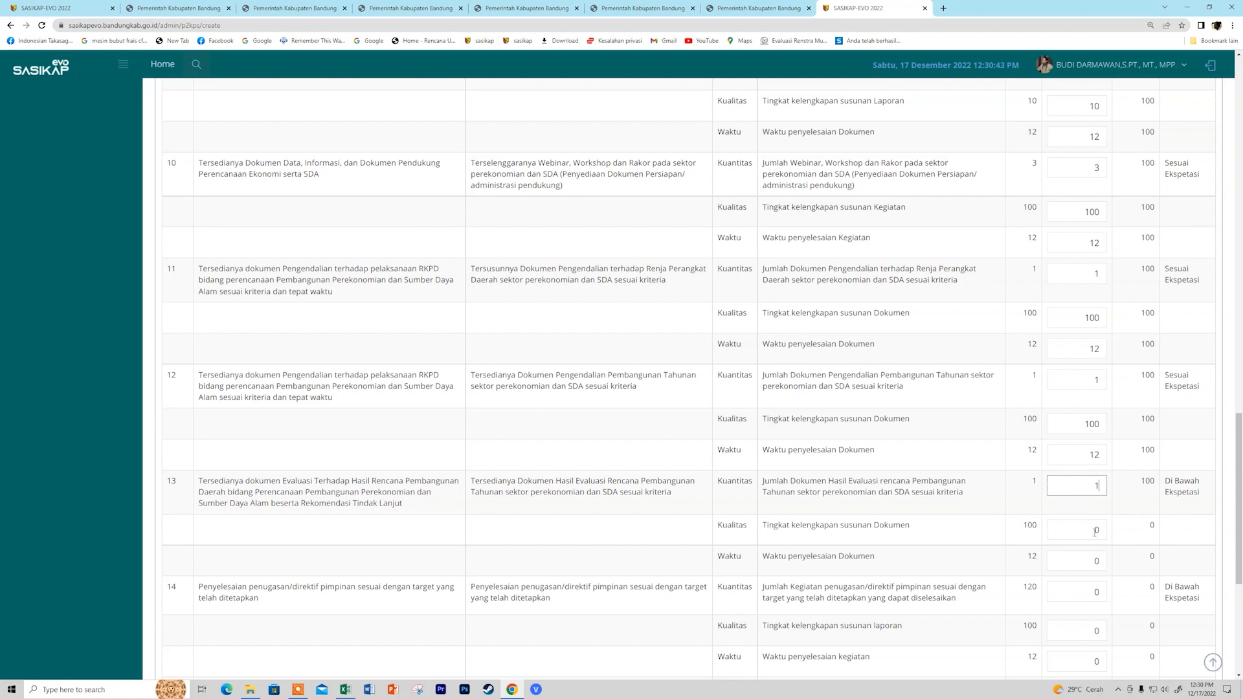
double_click(1095, 530)
type("100")
scroll(1081, 518, "down", 2)
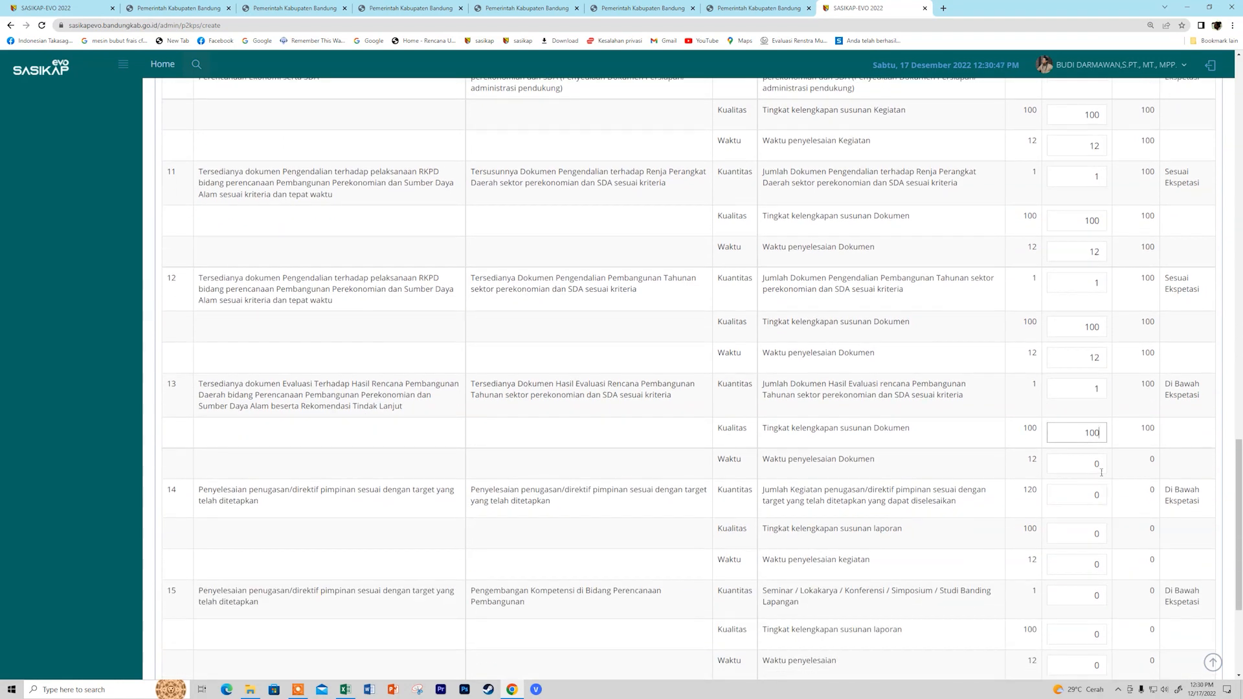
double_click(1100, 463)
type("12")
Step: Check the JUMLAH total in the Excel recap and fill in SKP 14's realisation in the P2KP form: Kuantitas 236, Kualitas 100, Waktu 12
scroll(1122, 494, "down", 3)
double_click(1099, 348)
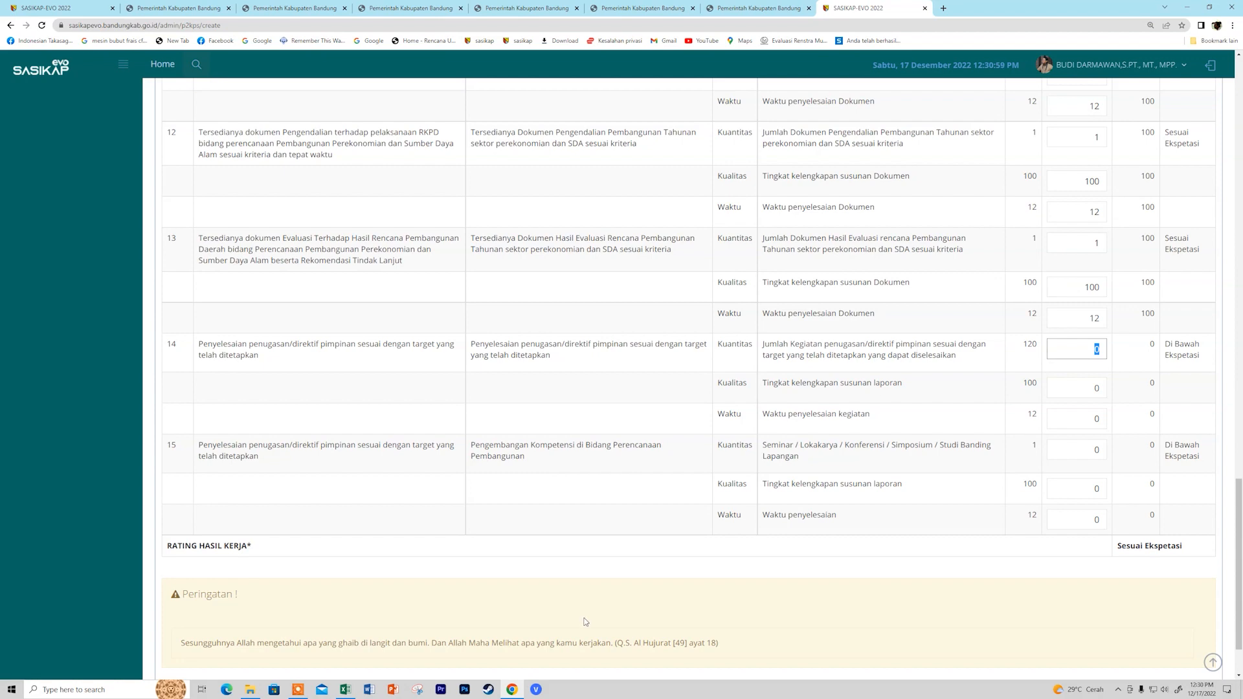
left_click(345, 689)
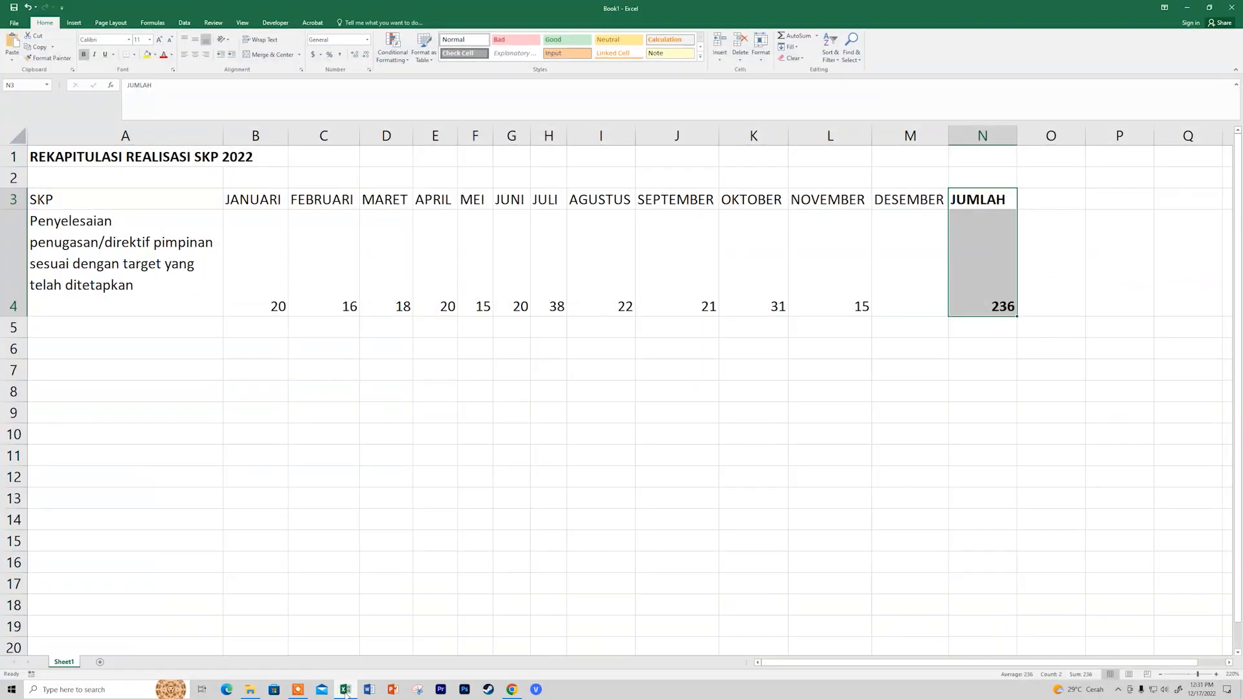
left_click(974, 314)
left_click(350, 688)
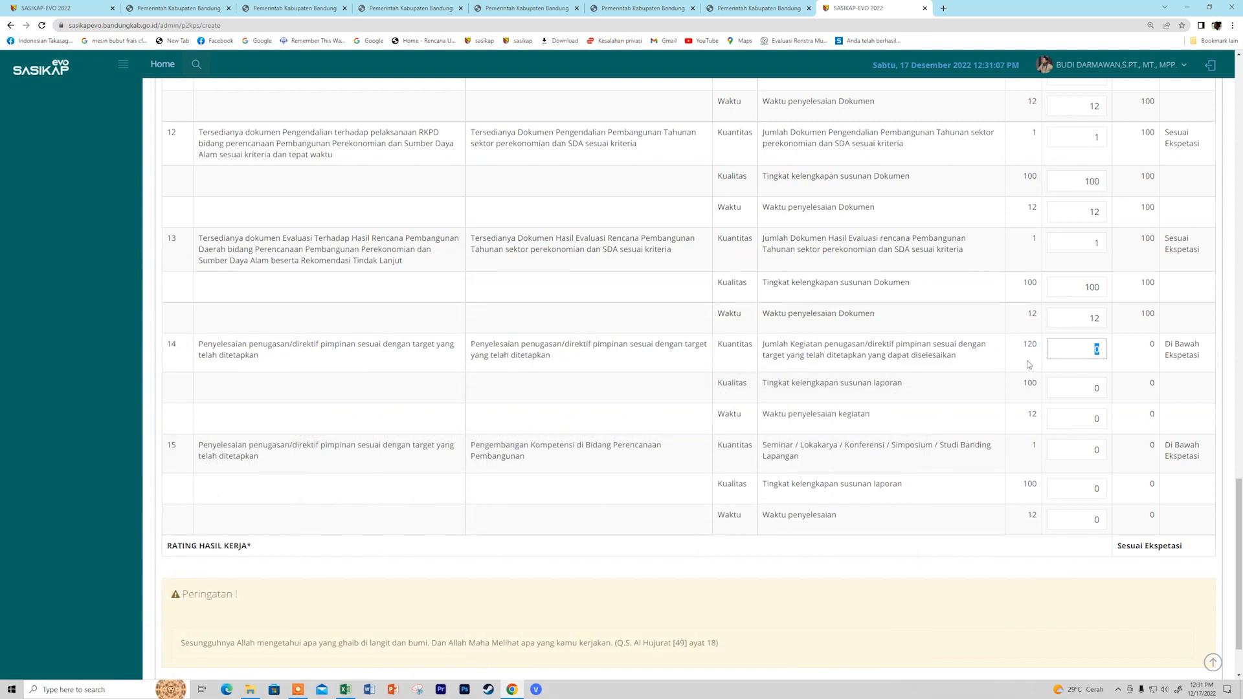
type("236")
left_click_drag(1100, 386, 1054, 385)
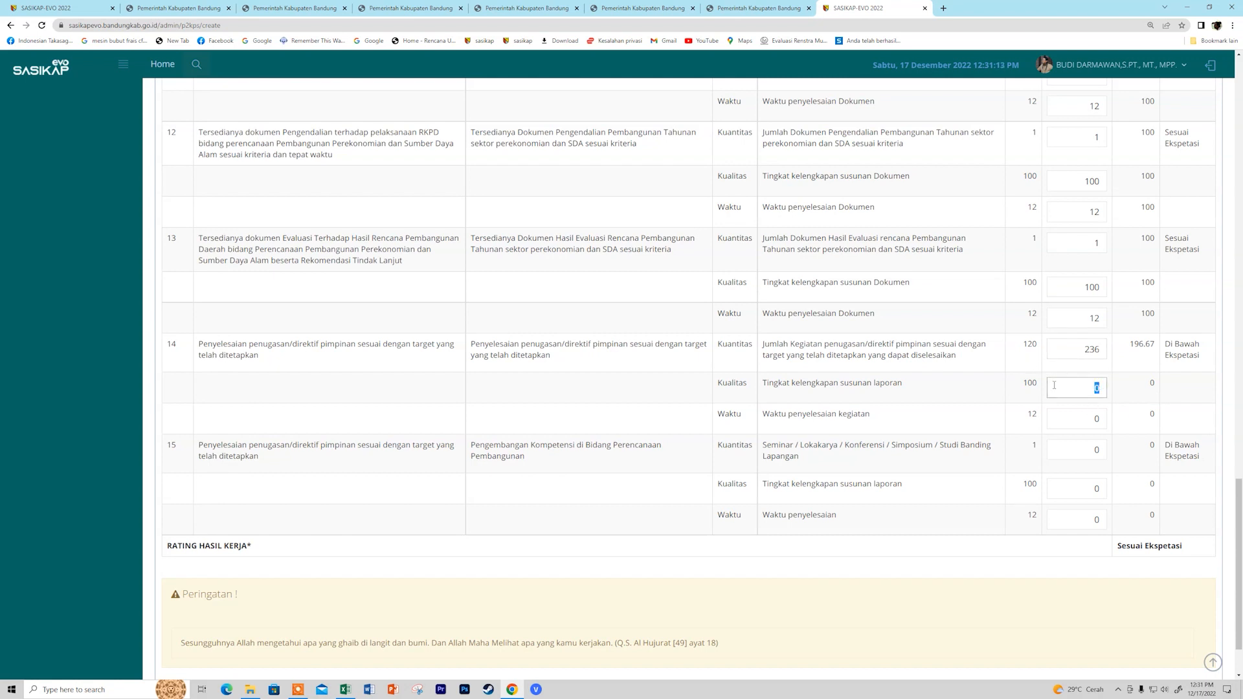
type("100")
double_click(1100, 419)
type("12")
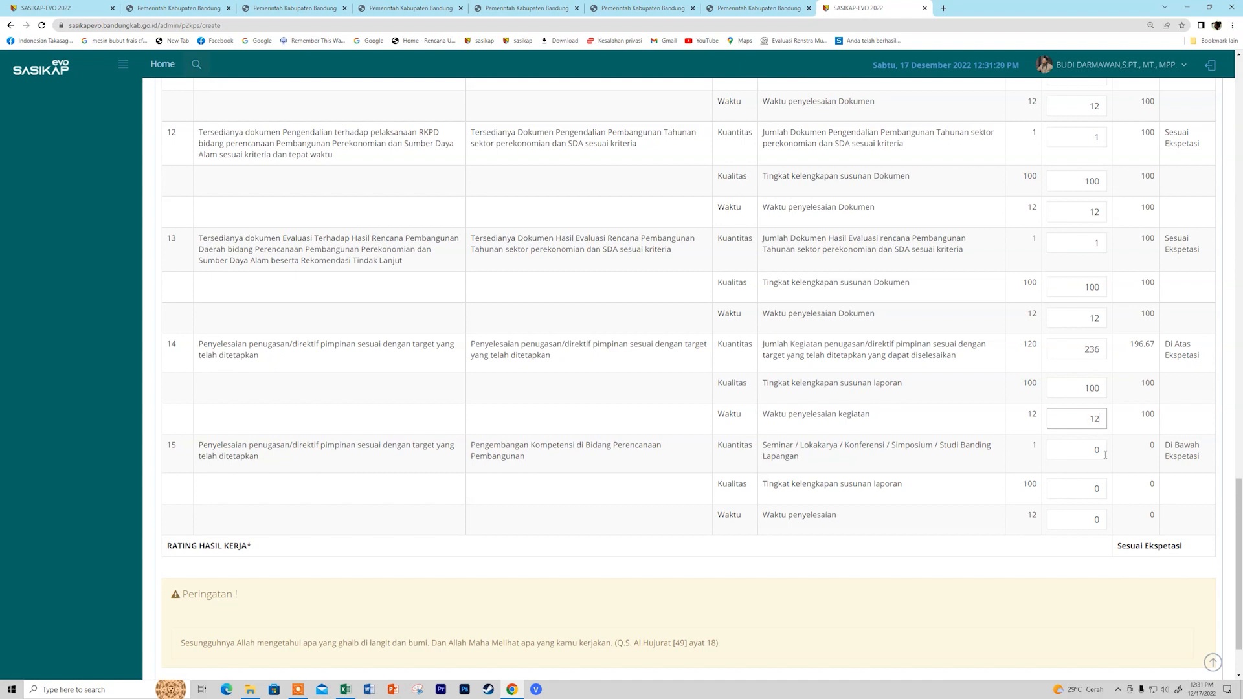
Step: Fill in the realisation of SKP 15, the Pengembangan Kompetensi activity: Kuantitas 3, Kualitas 100, Waktu 12
double_click(1100, 450)
type("3")
double_click(1099, 489)
type("100")
double_click(1095, 518)
type("12")
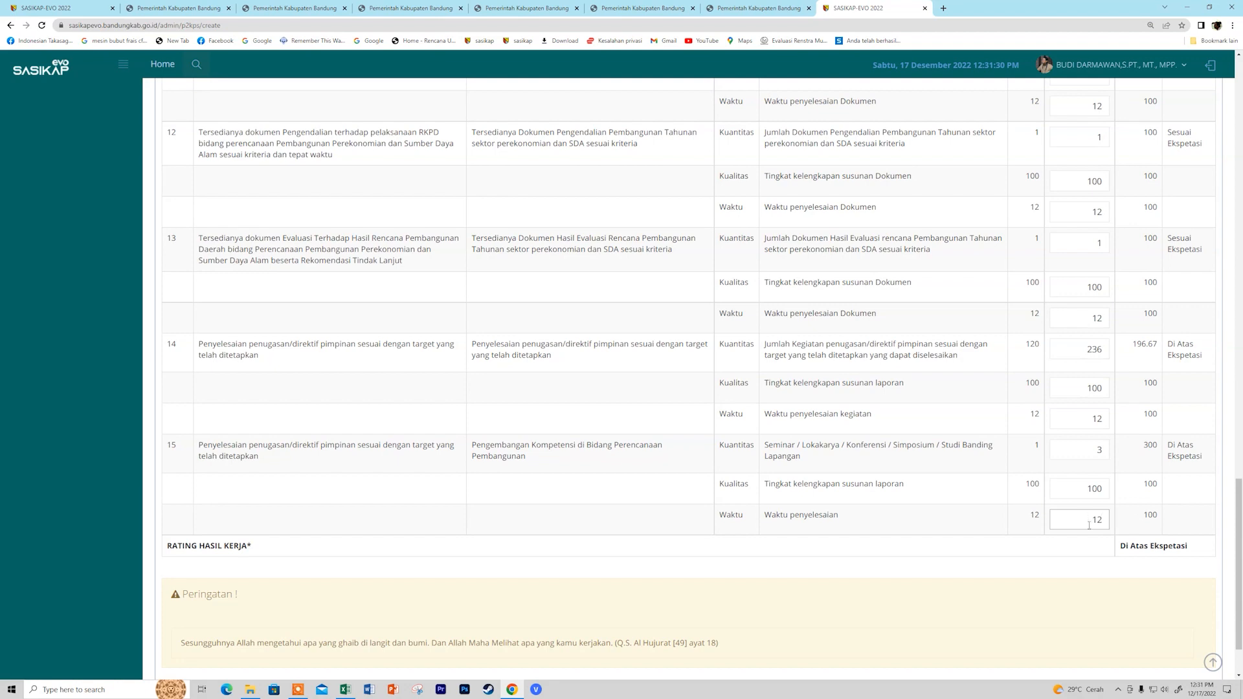
Step: Review the realisation entries of SKP 1 to 15 and the overall work rating, and save the 2022 P2KP
left_click(1140, 592)
scroll(1162, 576, "up", 3)
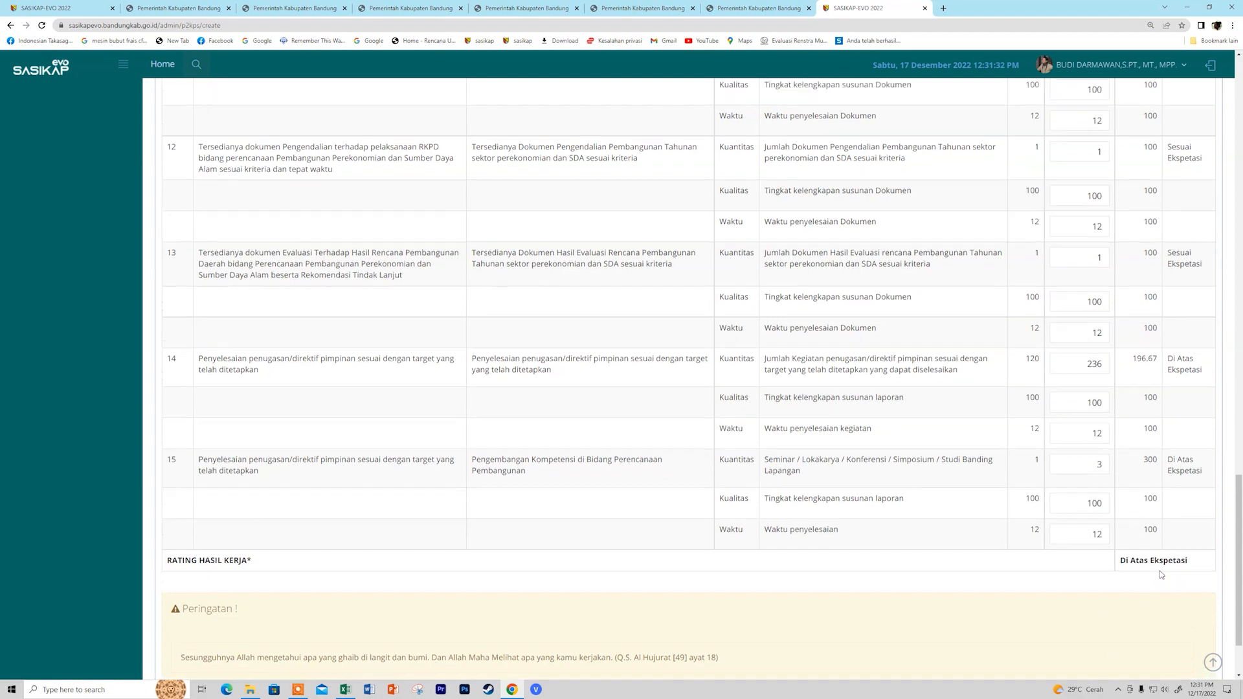
scroll(1190, 355, "up", 9)
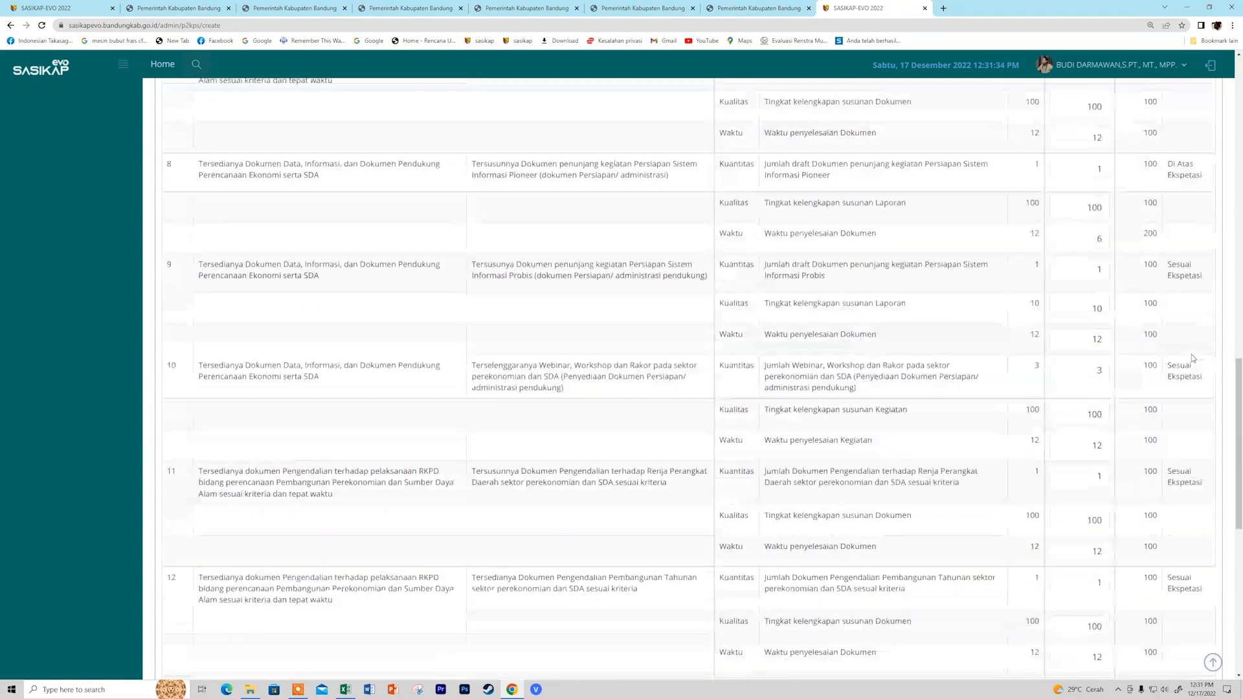
scroll(1191, 354, "up", 8)
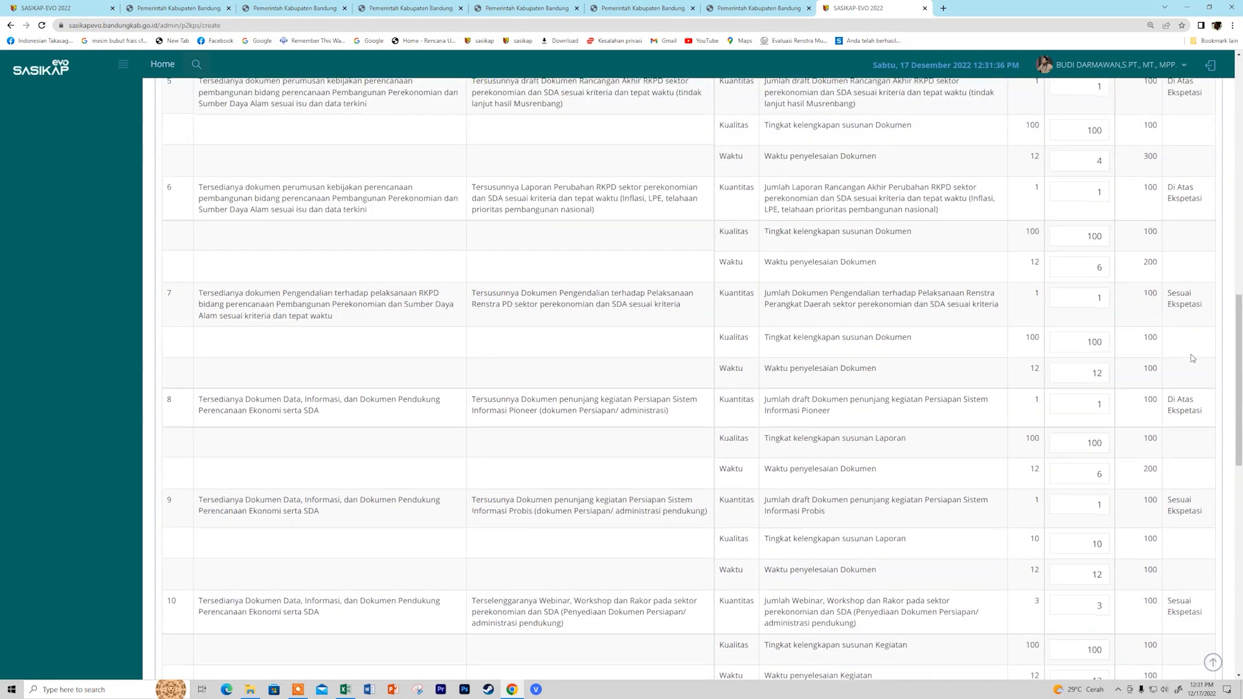
scroll(1190, 354, "up", 8)
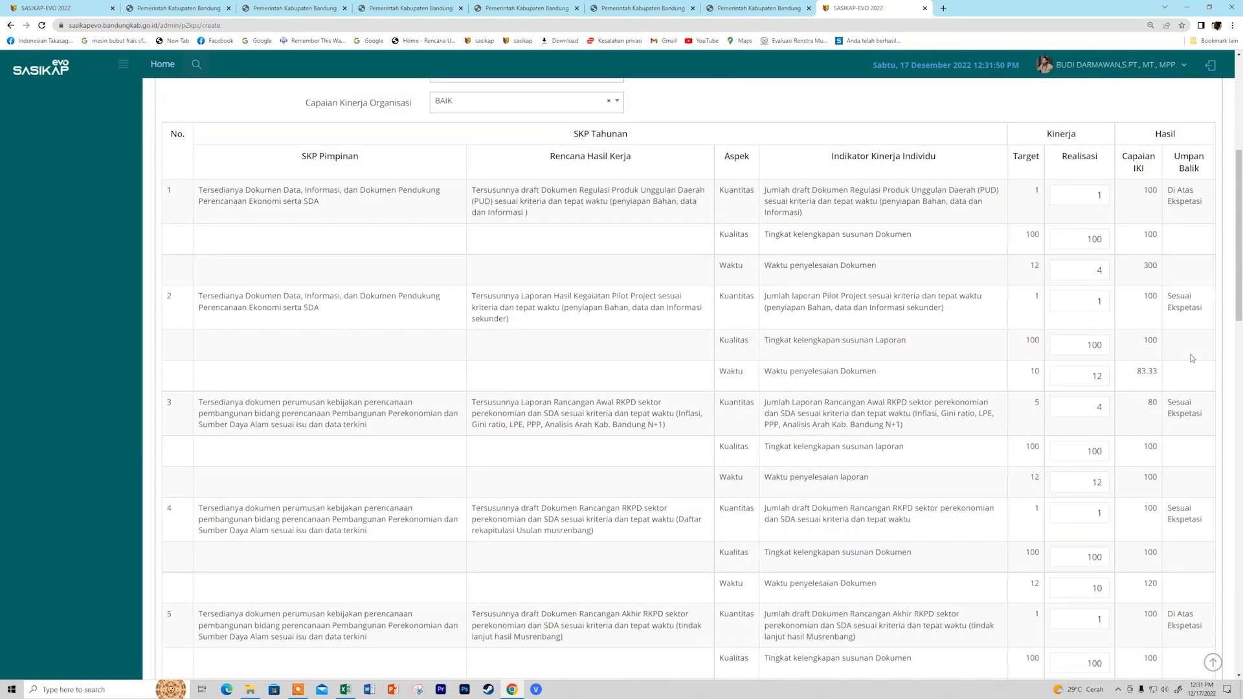
scroll(1191, 358, "down", 3)
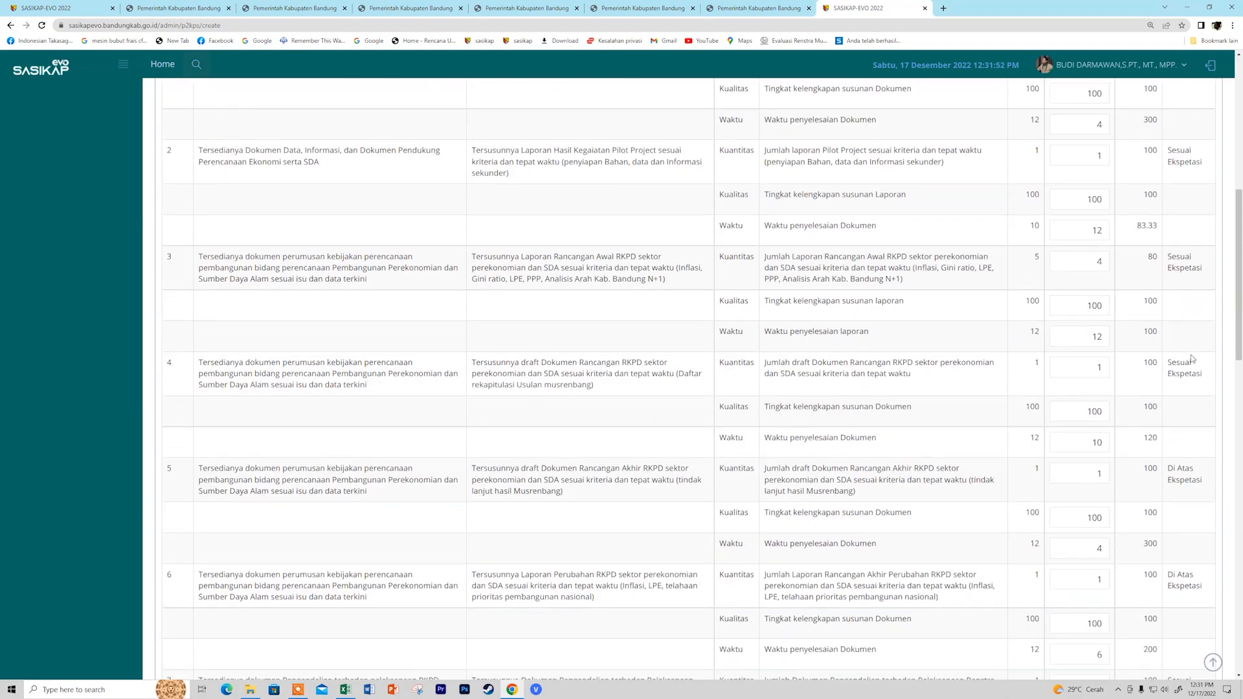
scroll(1192, 358, "down", 18)
scroll(1191, 355, "down", 8)
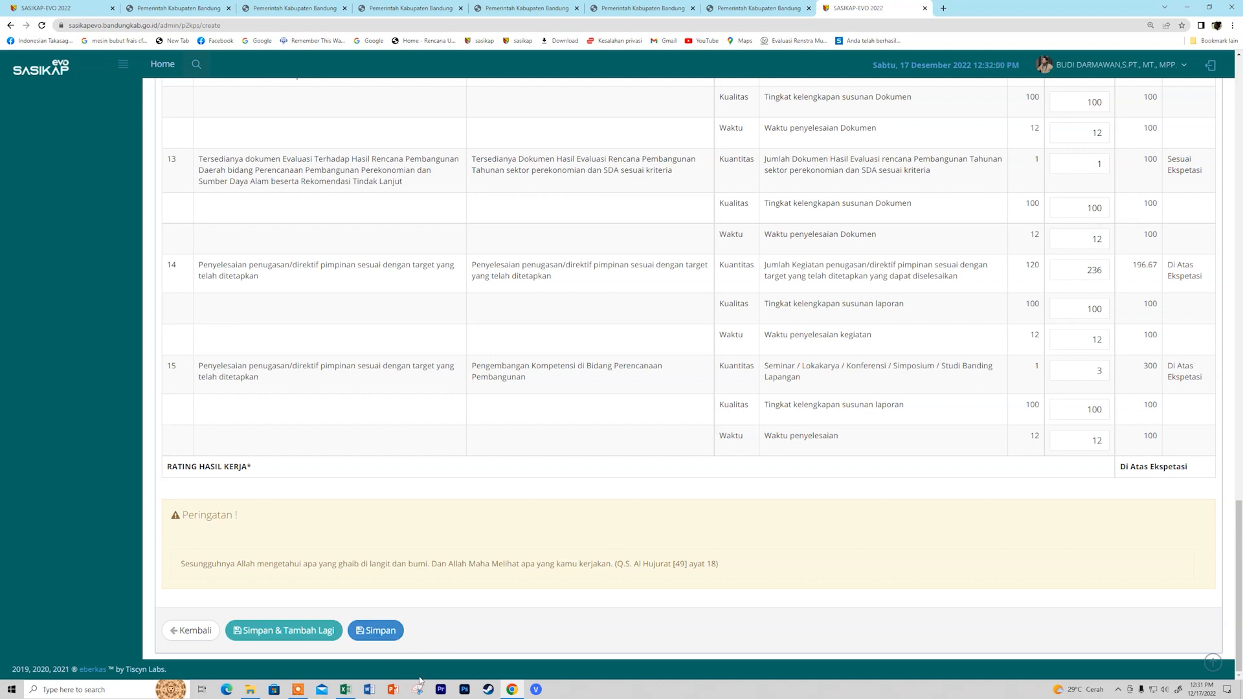
left_click(380, 631)
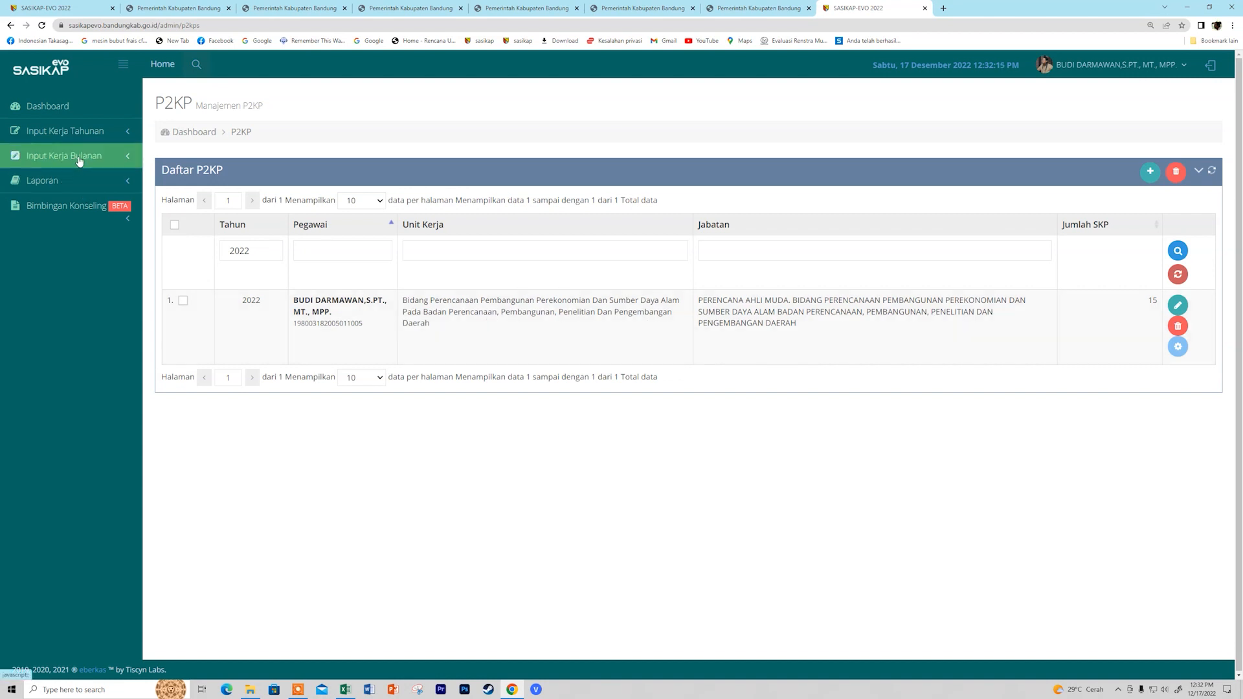
Step: Check the Validasi P2KP list and the Validasi SKP Tahunan list for 2022
left_click(83, 133)
left_click(68, 219)
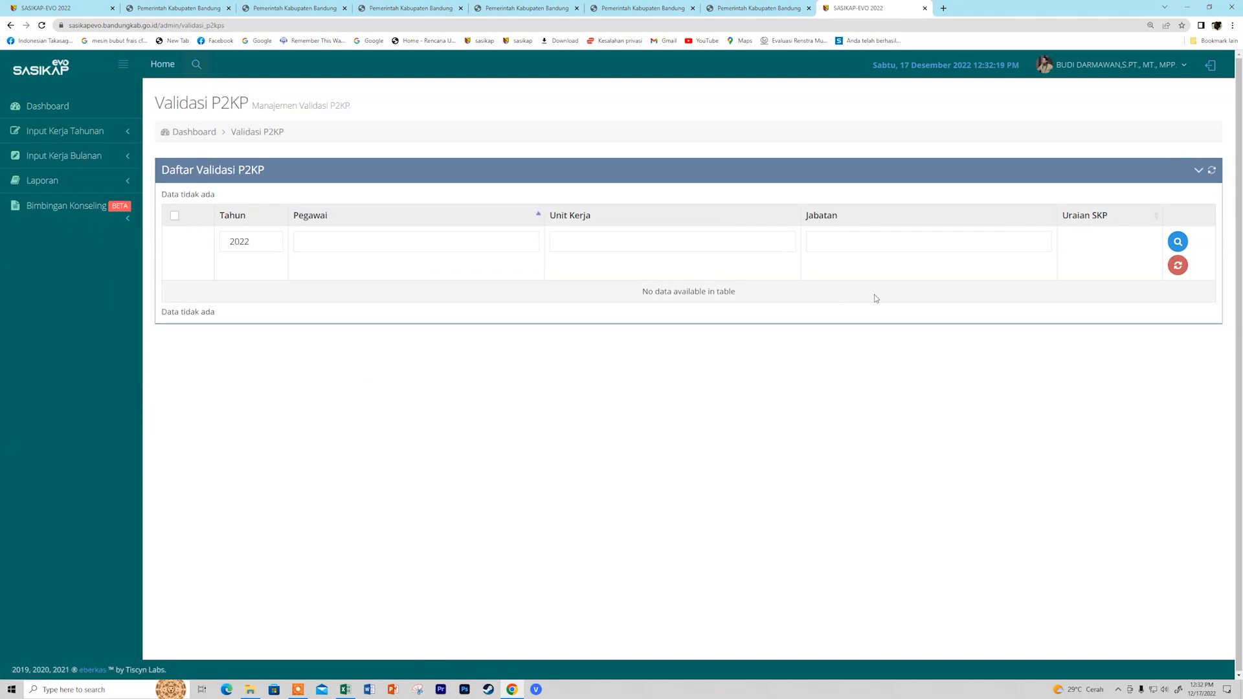
left_click(97, 156)
left_click(107, 134)
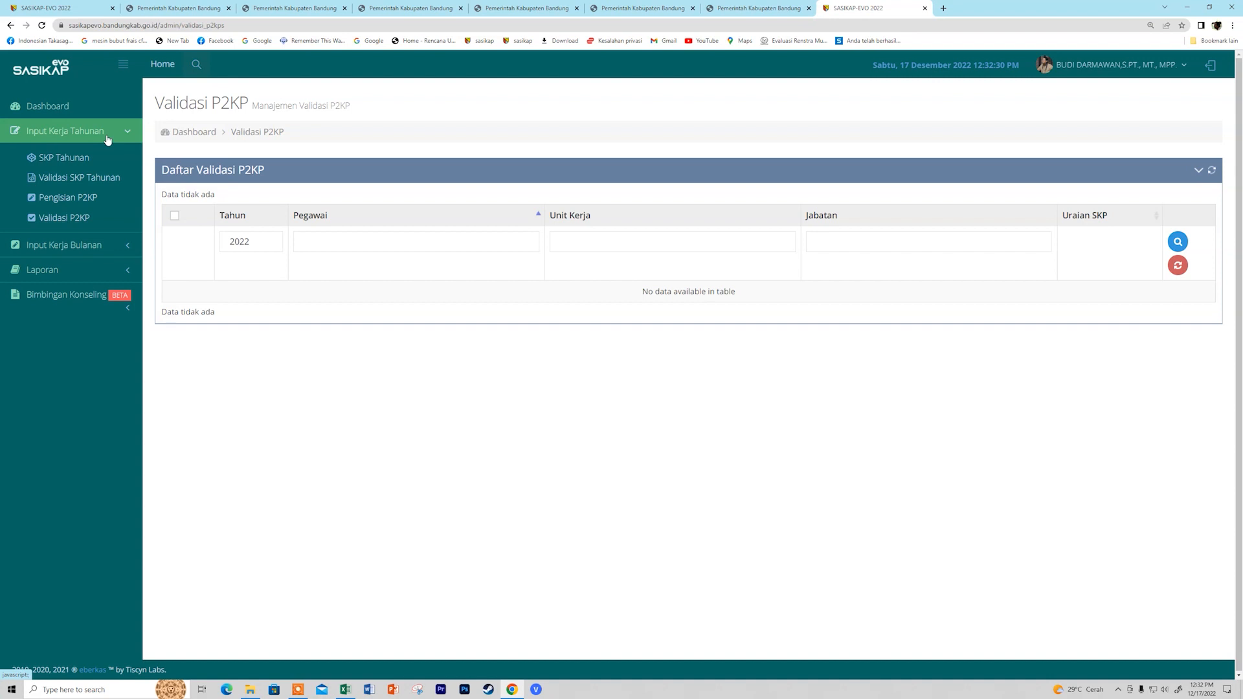
left_click(99, 178)
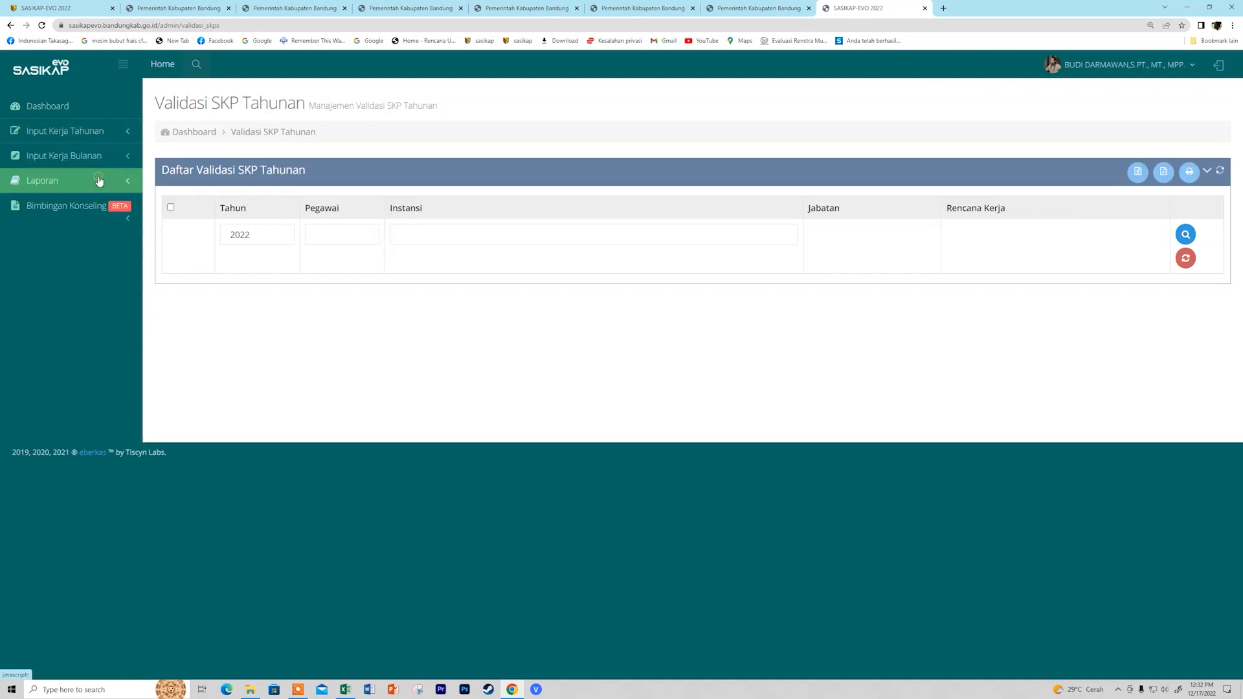
Step: Reopen the saved 2022 P2KP from Pengisian P2KP, review its realisations and work rating, and return to the list without saving
left_click(101, 134)
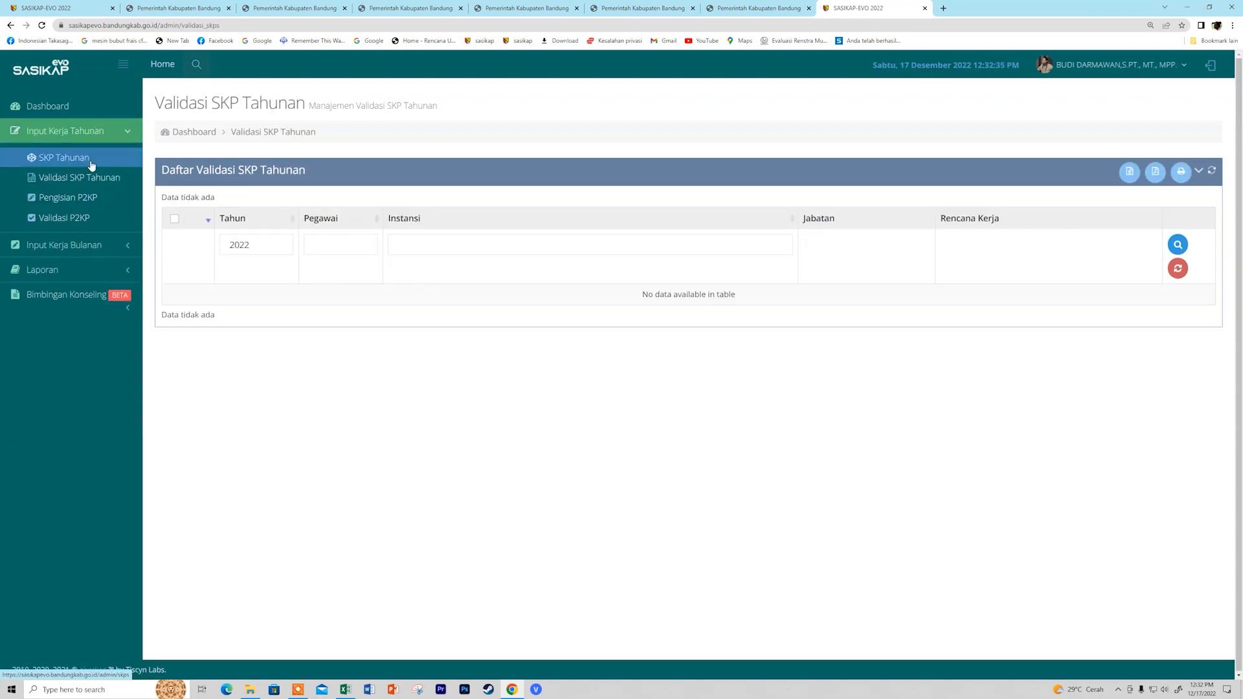
left_click(94, 197)
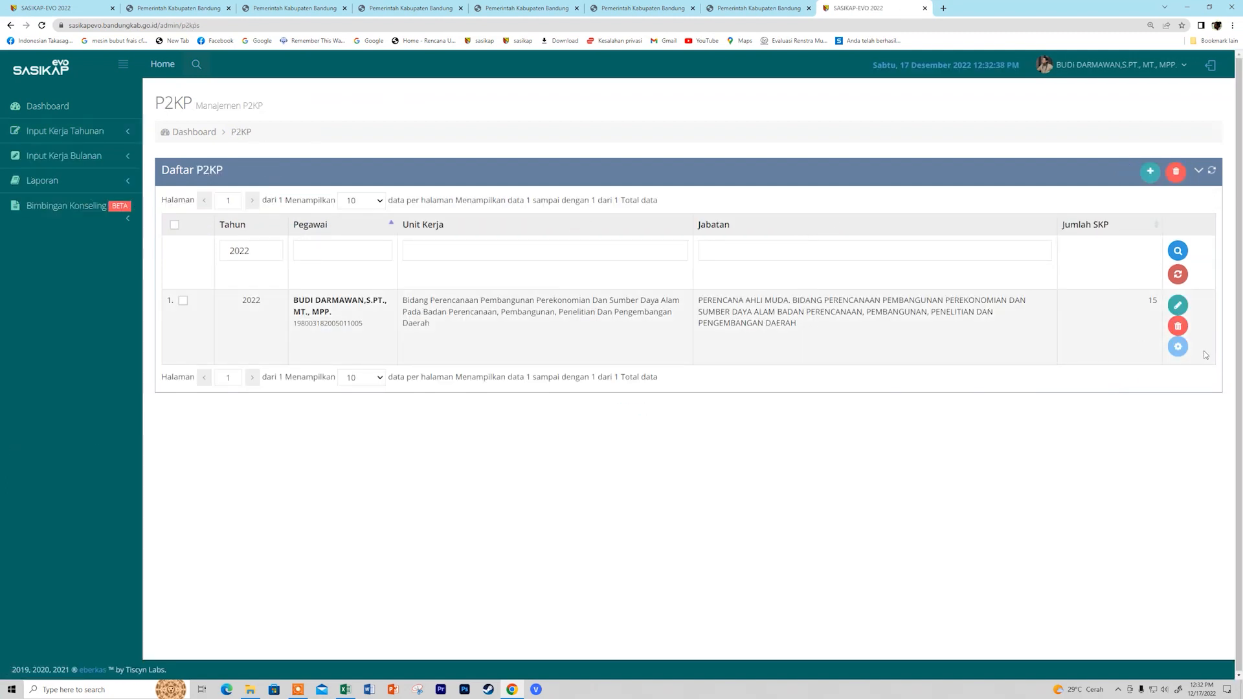
left_click(1178, 306)
scroll(949, 461, "down", 8)
scroll(949, 461, "down", 13)
scroll(950, 461, "down", 4)
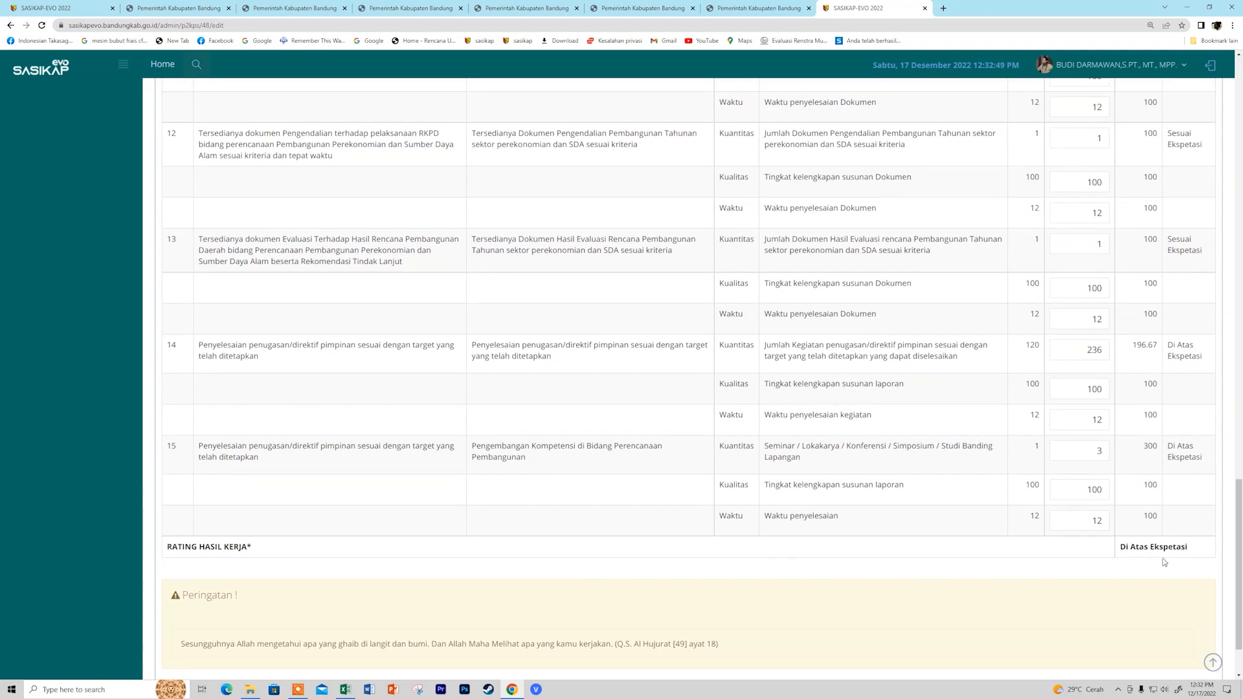
scroll(1114, 551, "down", 2)
scroll(1048, 538, "up", 1)
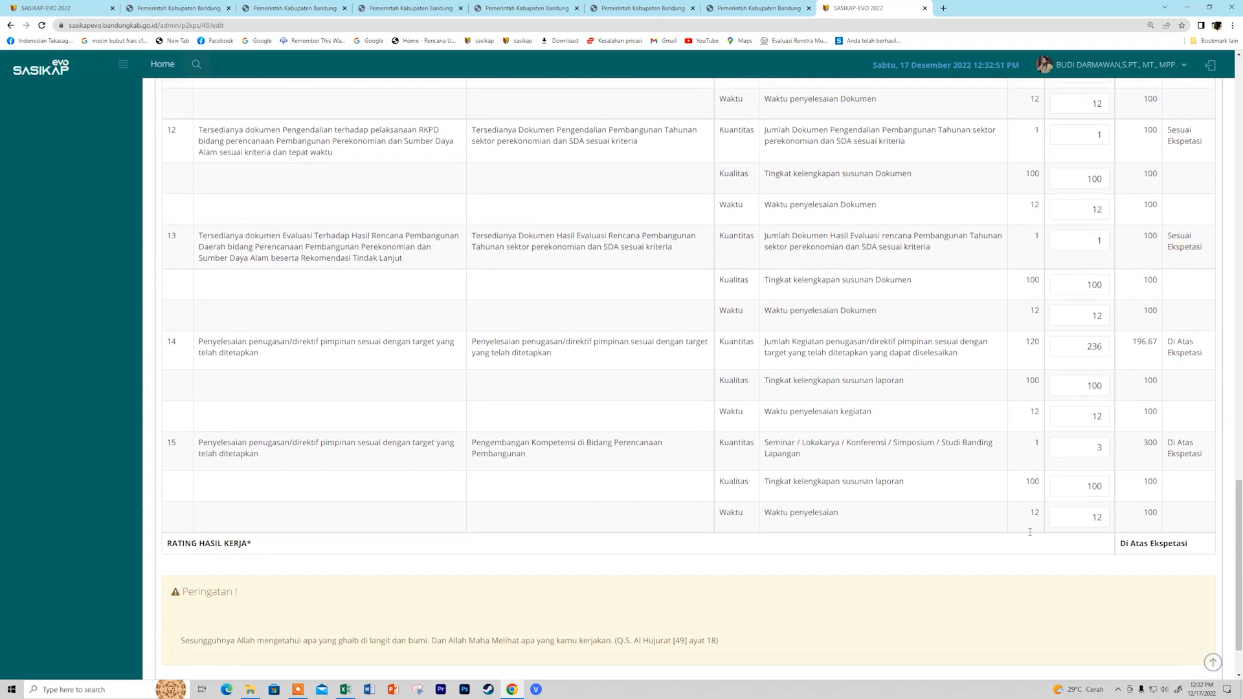
scroll(254, 499, "down", 2)
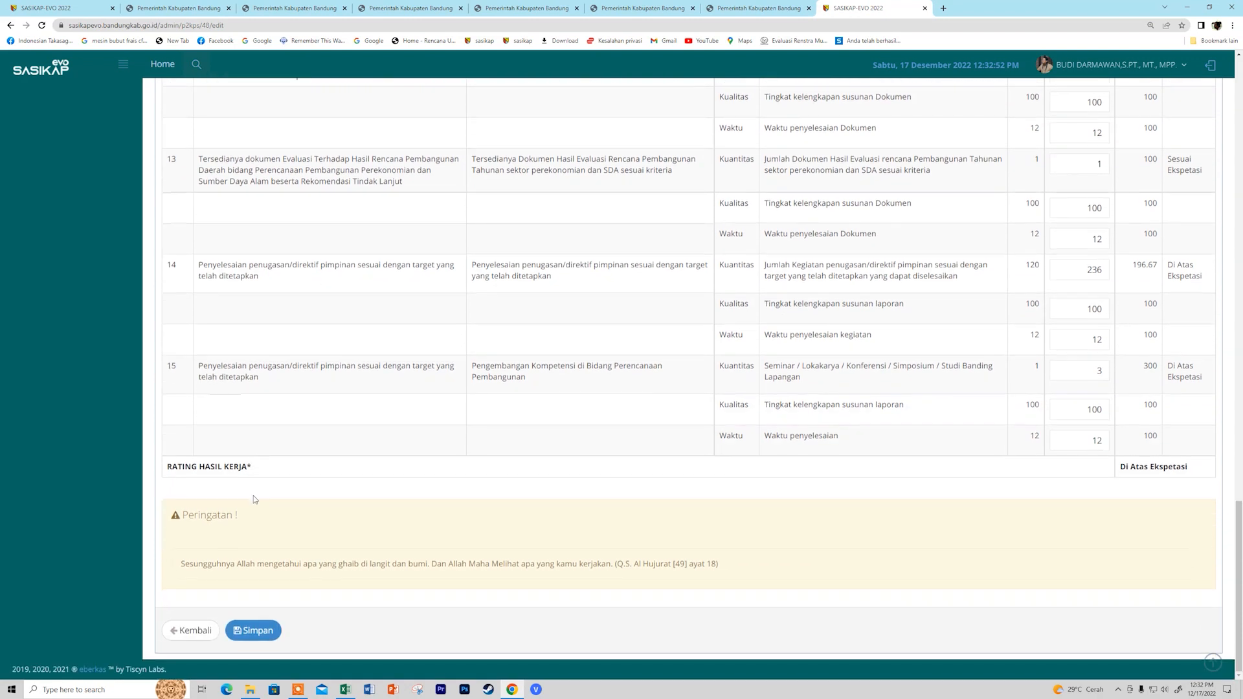
left_click(211, 636)
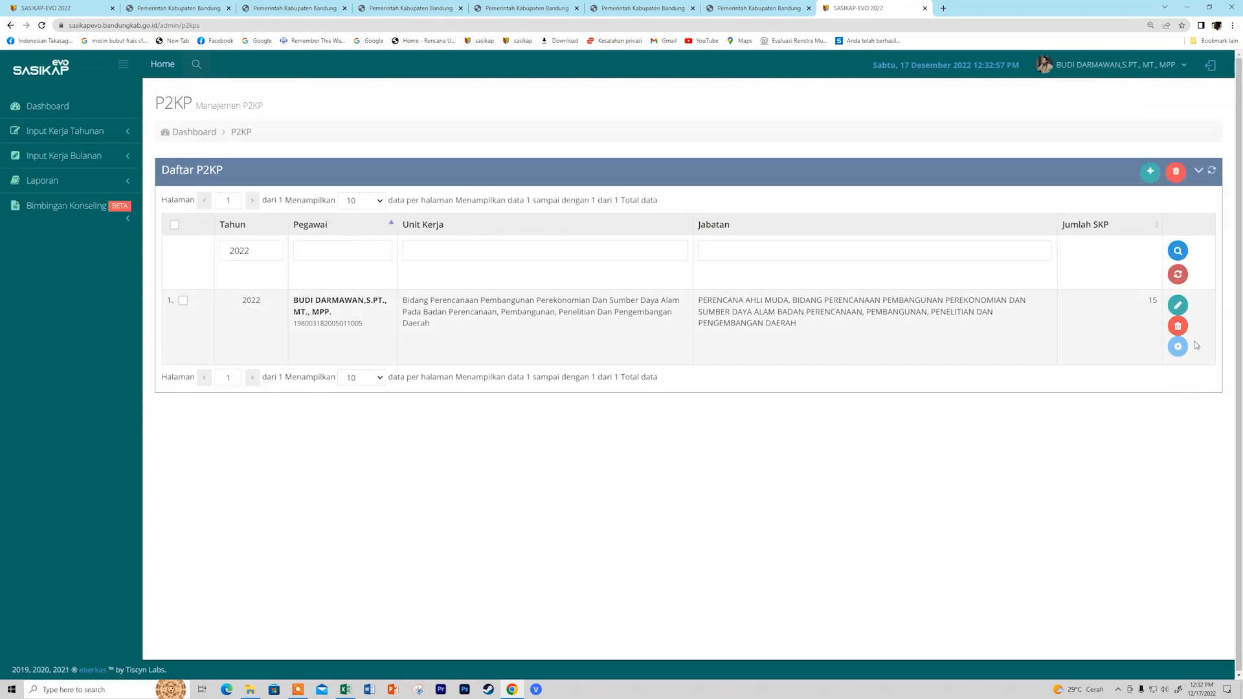
Step: Open the printable version of the 2022 P2KP and examine the Evaluasi Kinerja section on its first page
left_click(1177, 346)
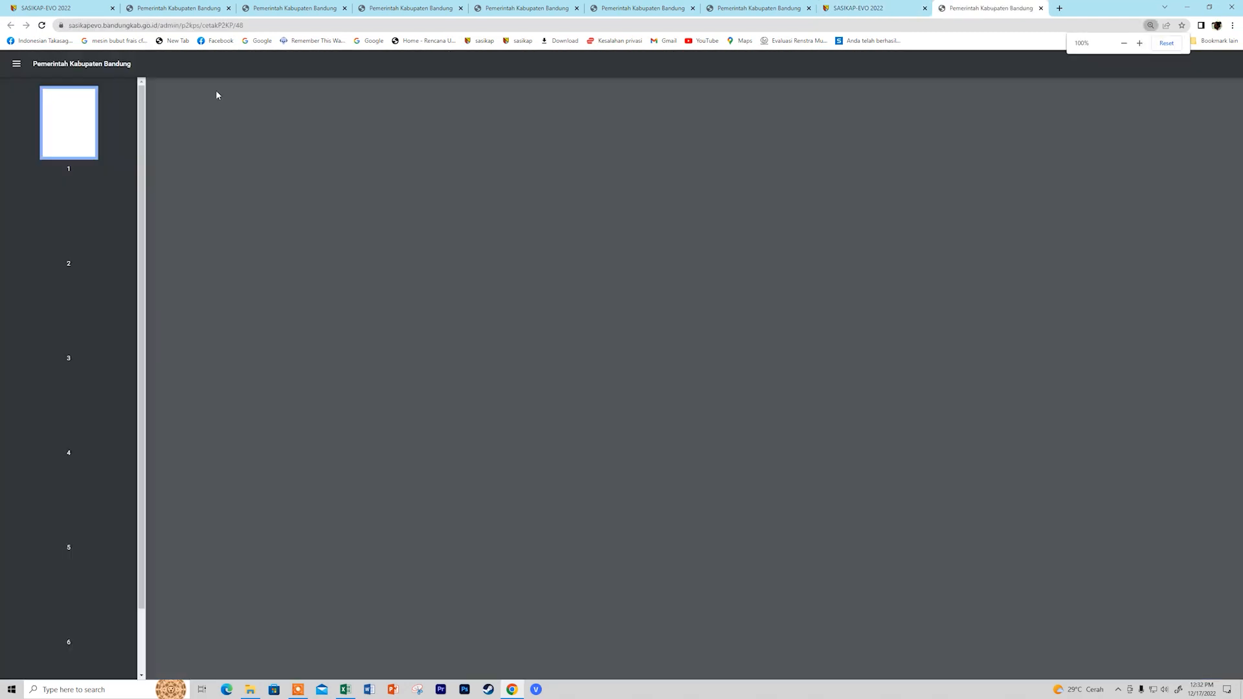
scroll(686, 282, "down", 3)
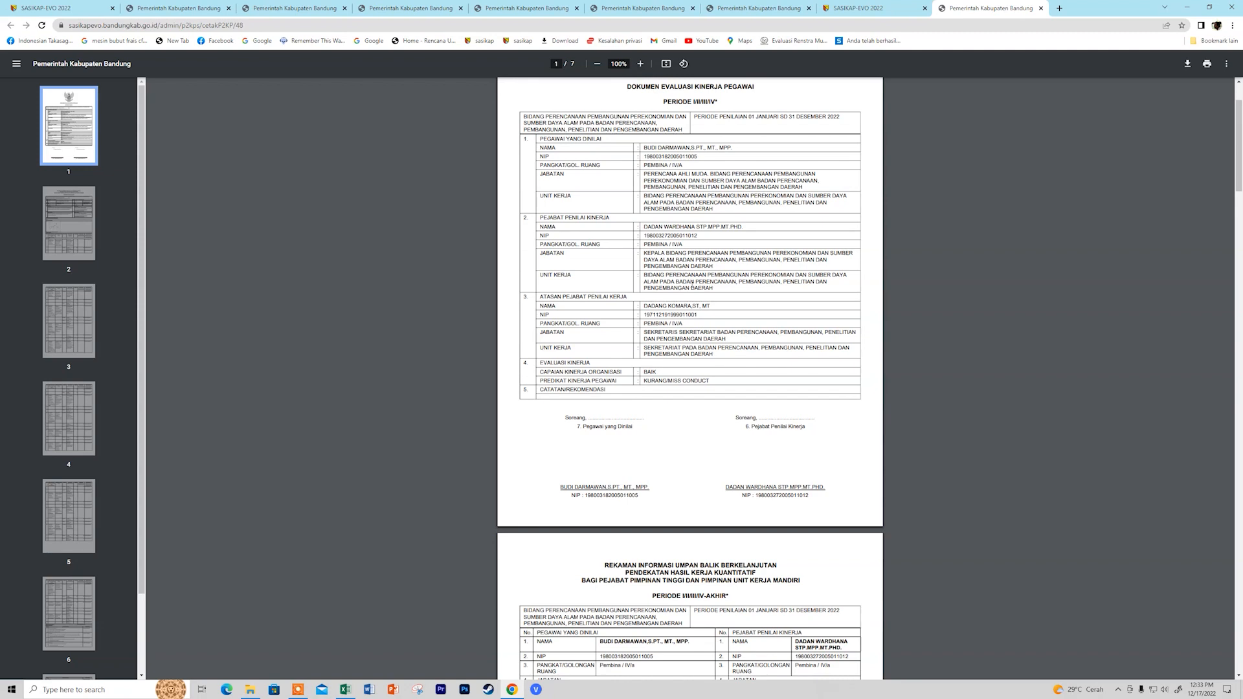
scroll(692, 283, "down", 2)
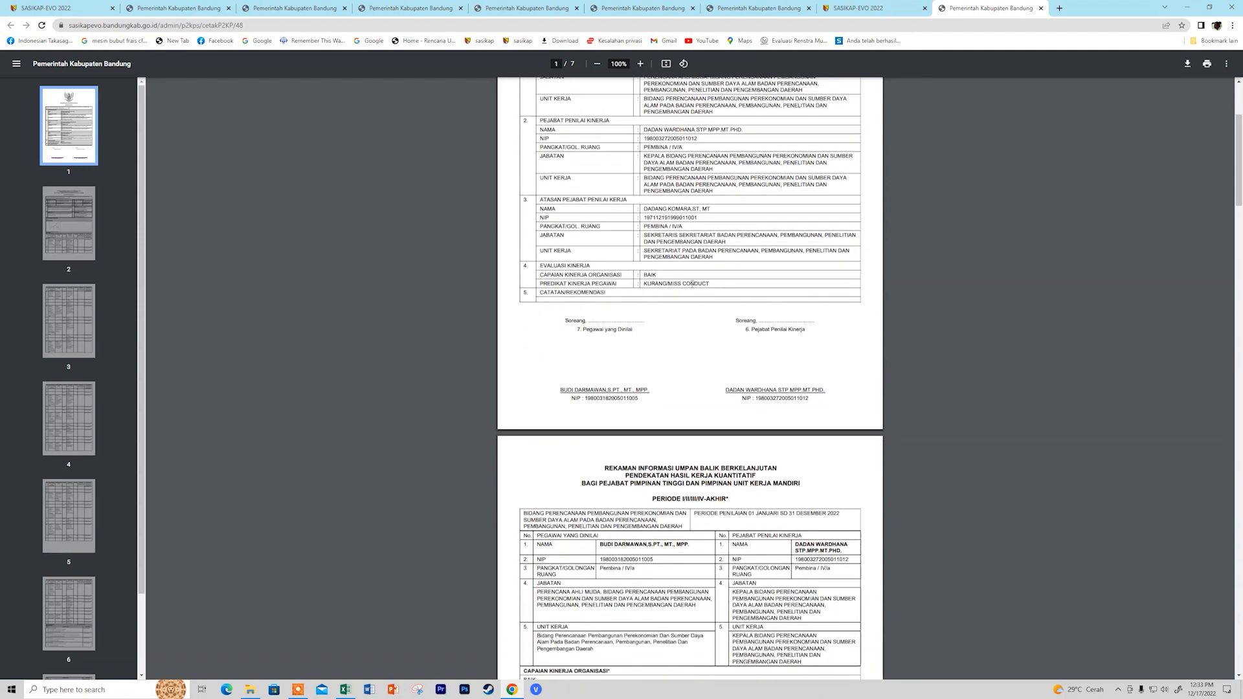
scroll(692, 284, "down", 2)
scroll(692, 287, "down", 1)
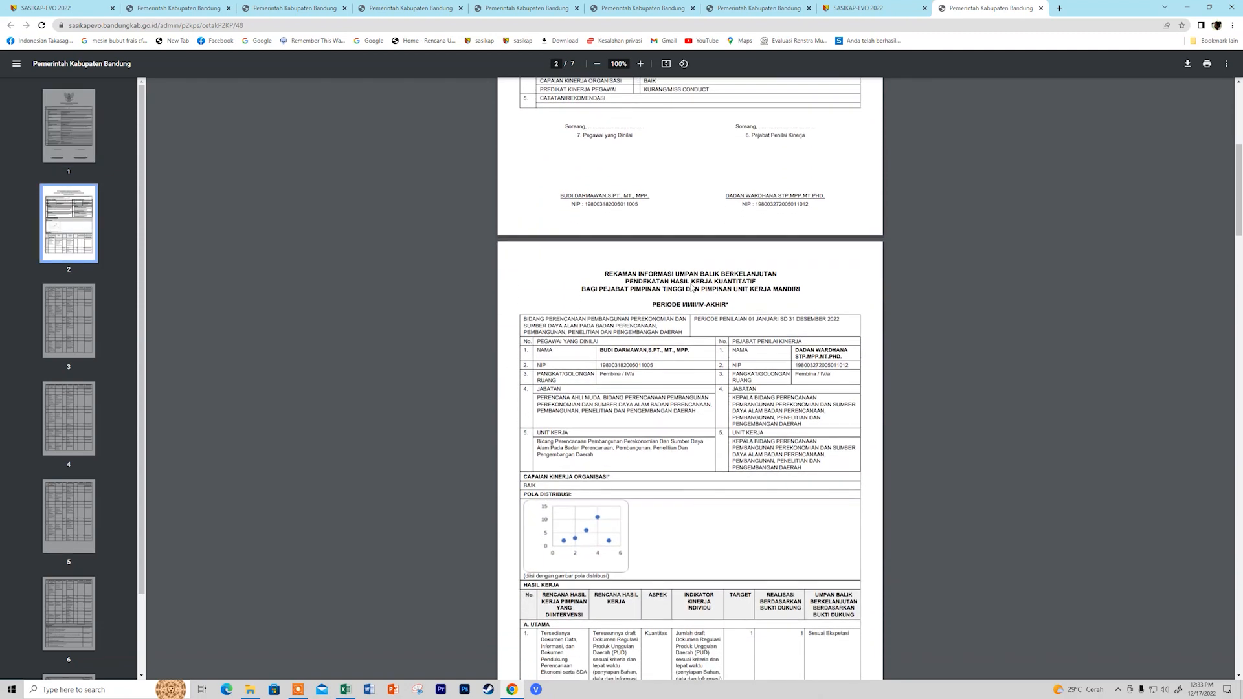
Step: Read the printed document's Hasil Kerja table, comparing target, realisation and feedback for each SKP through to the last page
scroll(691, 287, "down", 1)
scroll(691, 288, "down", 3)
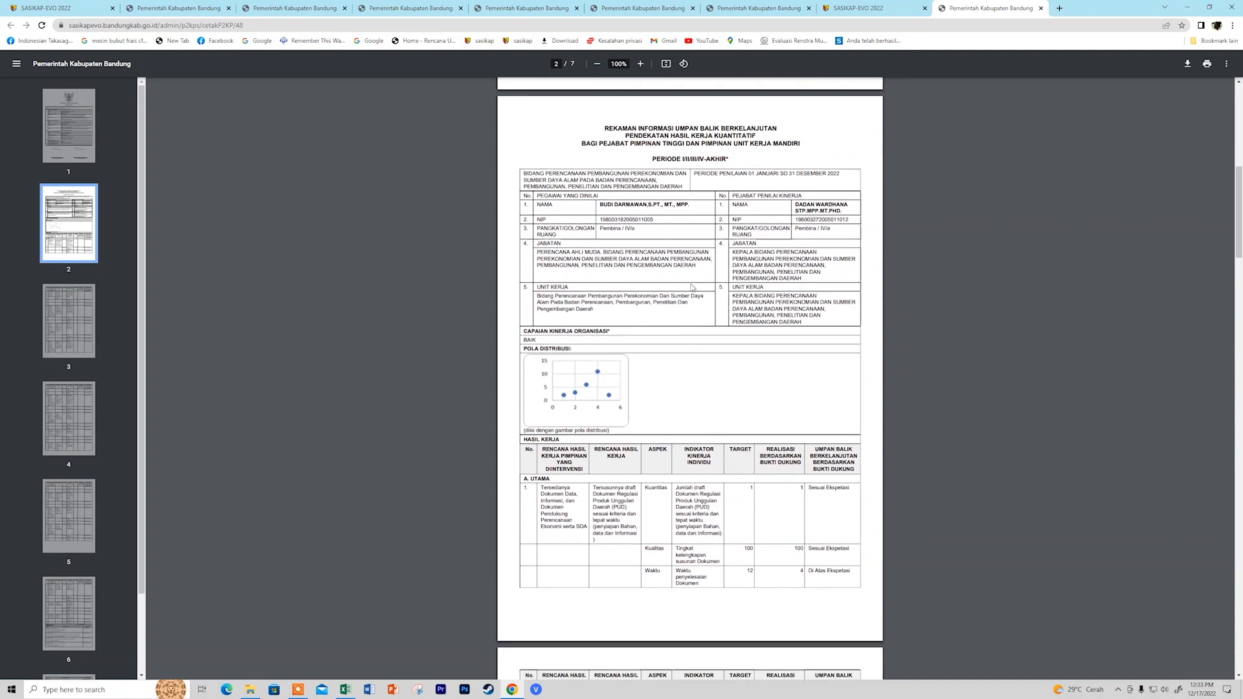
scroll(691, 287, "down", 2)
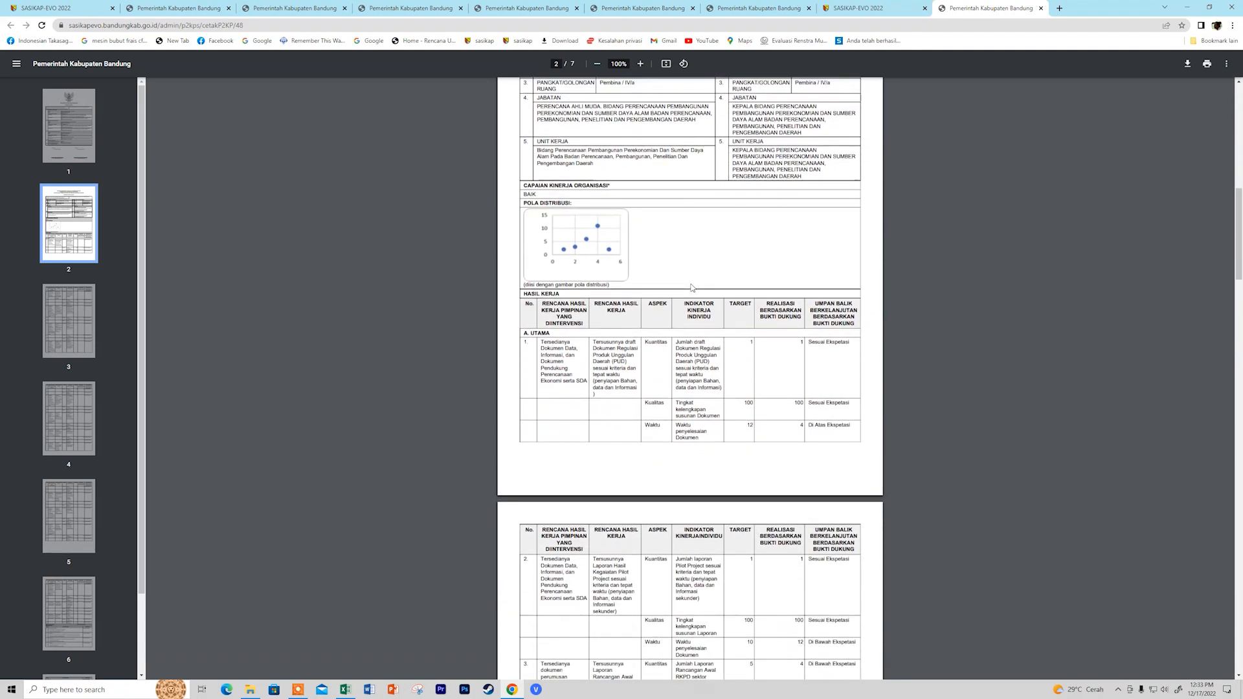
scroll(691, 288, "down", 2)
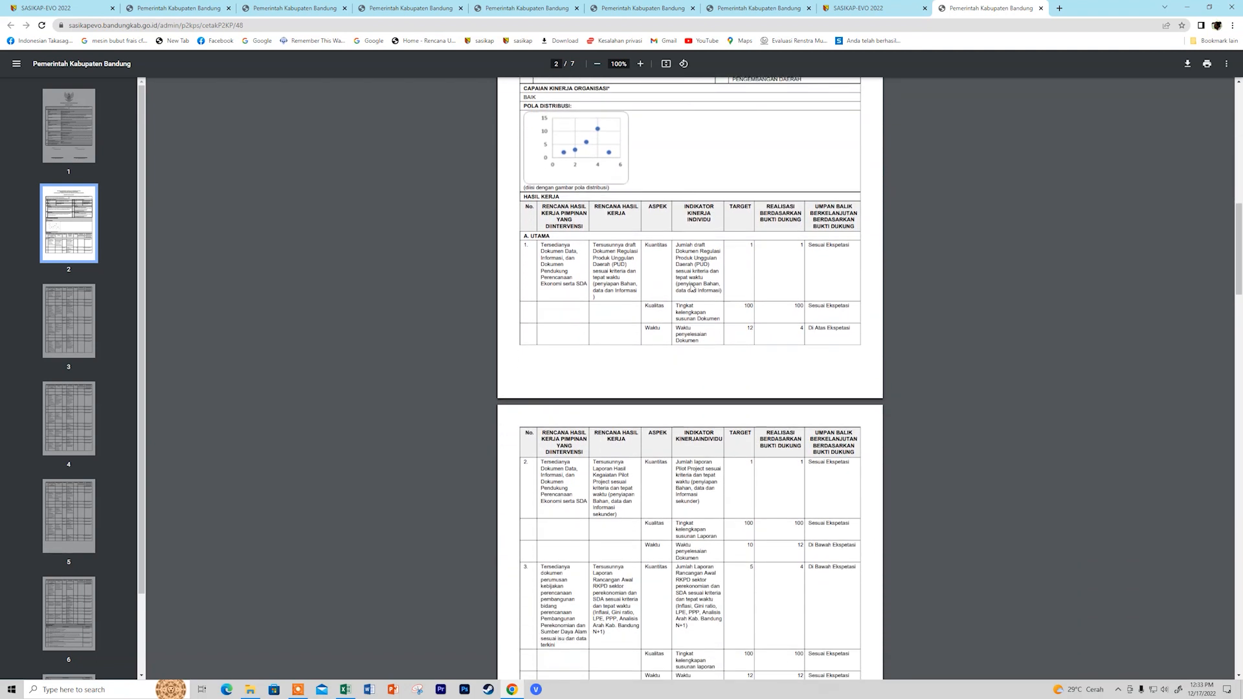
scroll(691, 287, "down", 3)
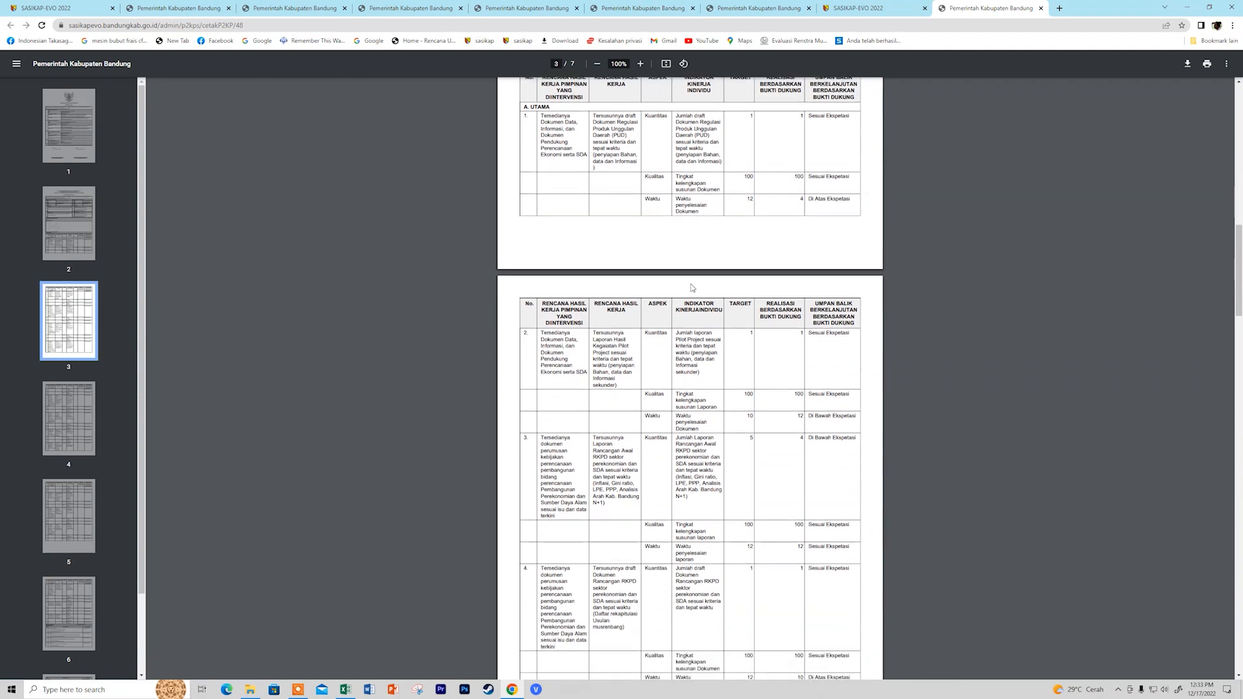
scroll(691, 287, "down", 7)
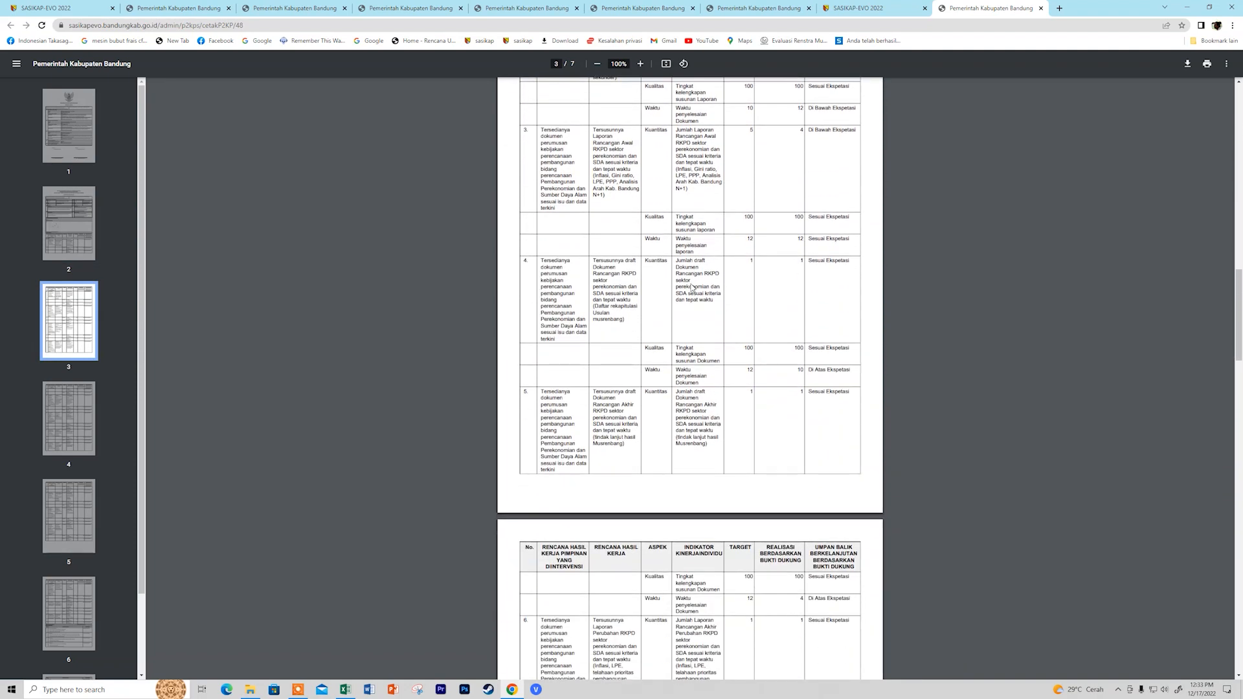
scroll(691, 287, "down", 12)
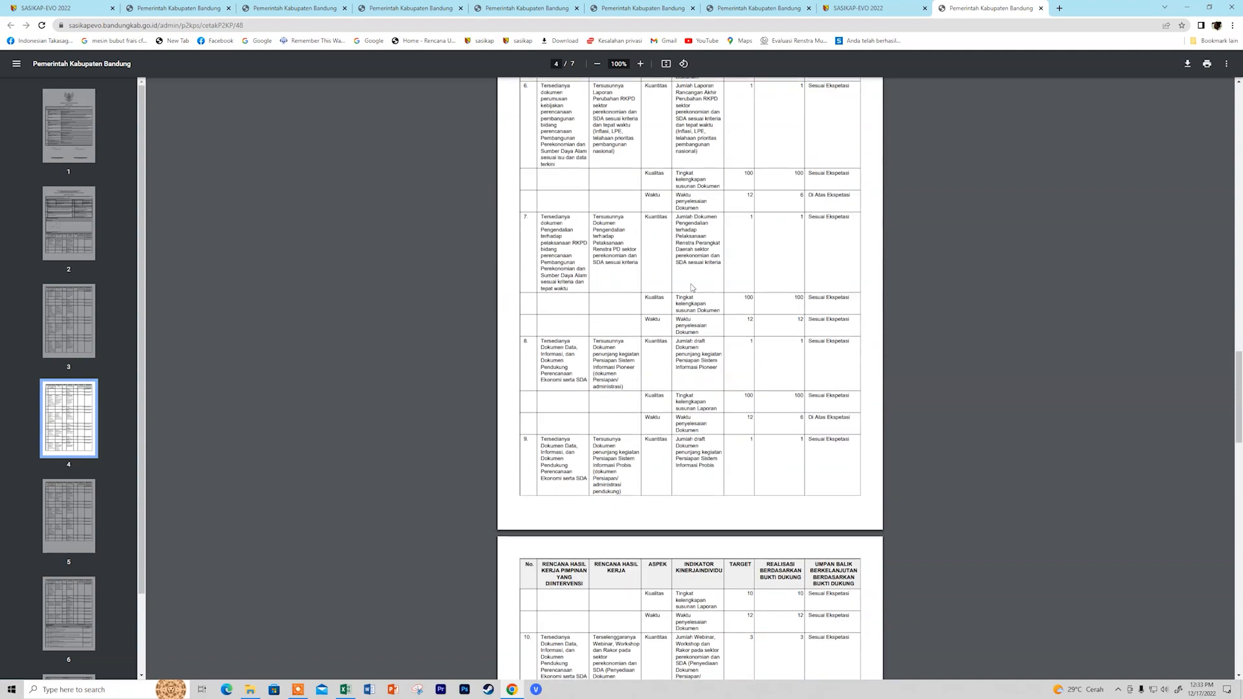
scroll(691, 287, "down", 20)
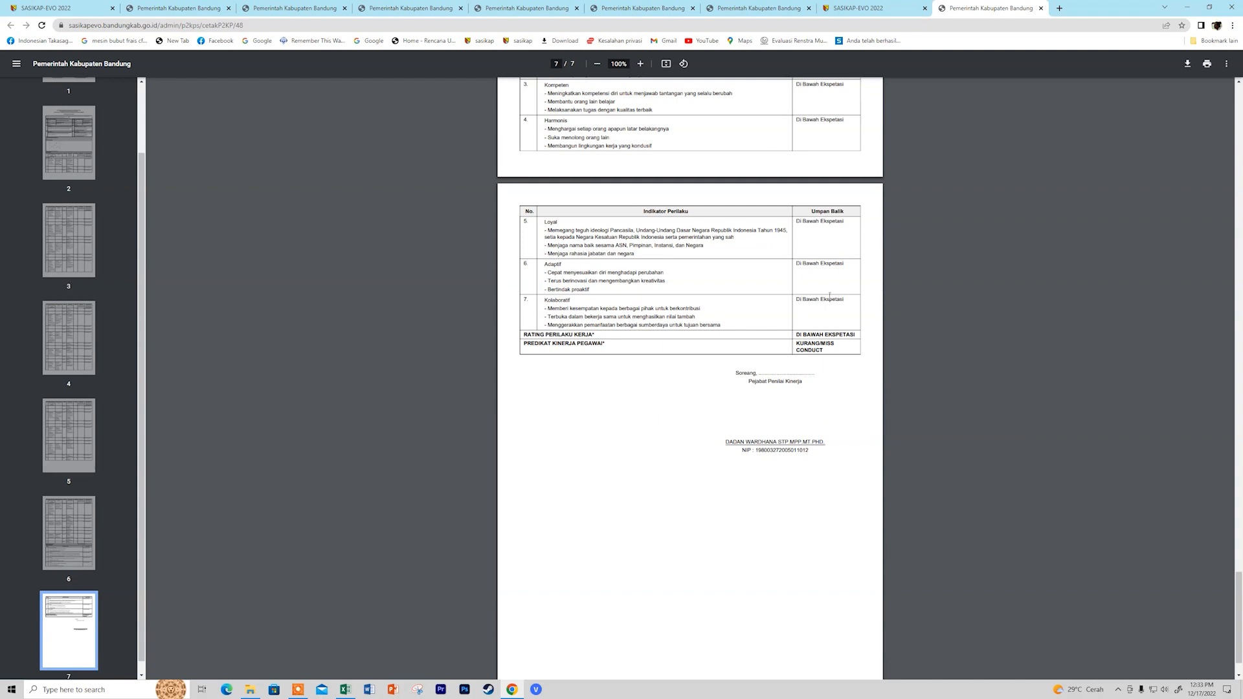
Step: Examine the Perilaku Kerja feedback, the Rating Perilaku Kerja and the Predikat Kinerja Pegawai in the printed document
scroll(829, 295, "up", 3)
scroll(779, 249, "up", 3)
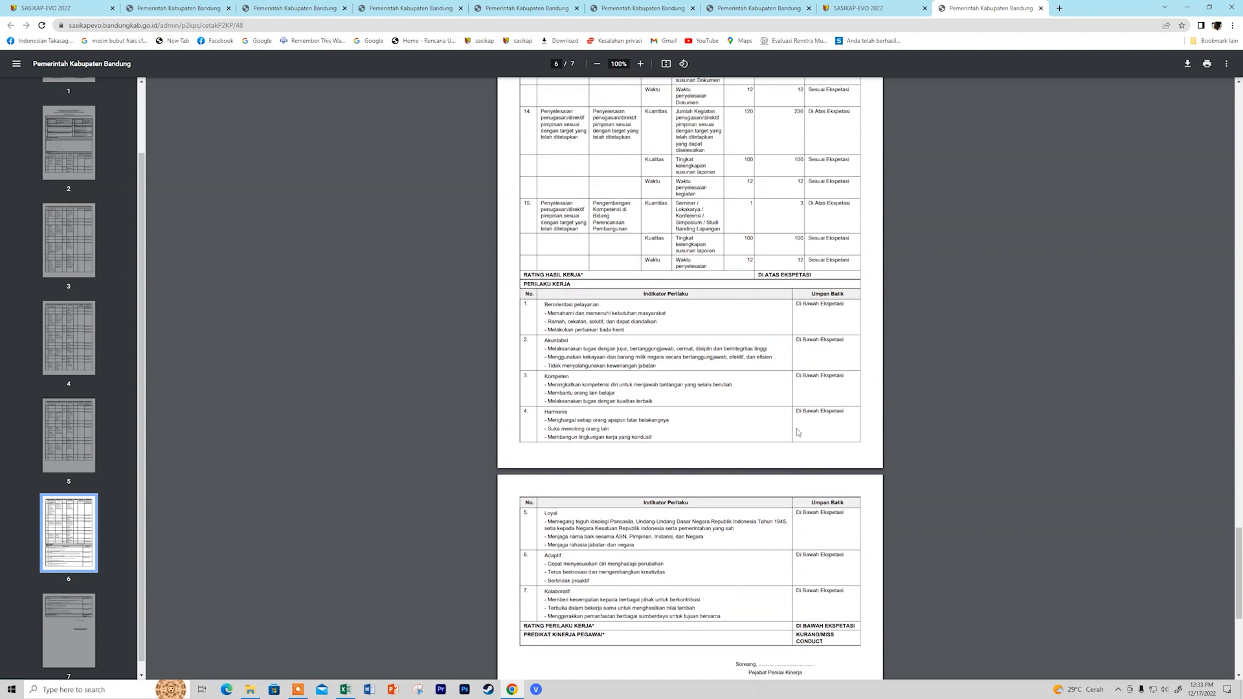
scroll(817, 534, "down", 3)
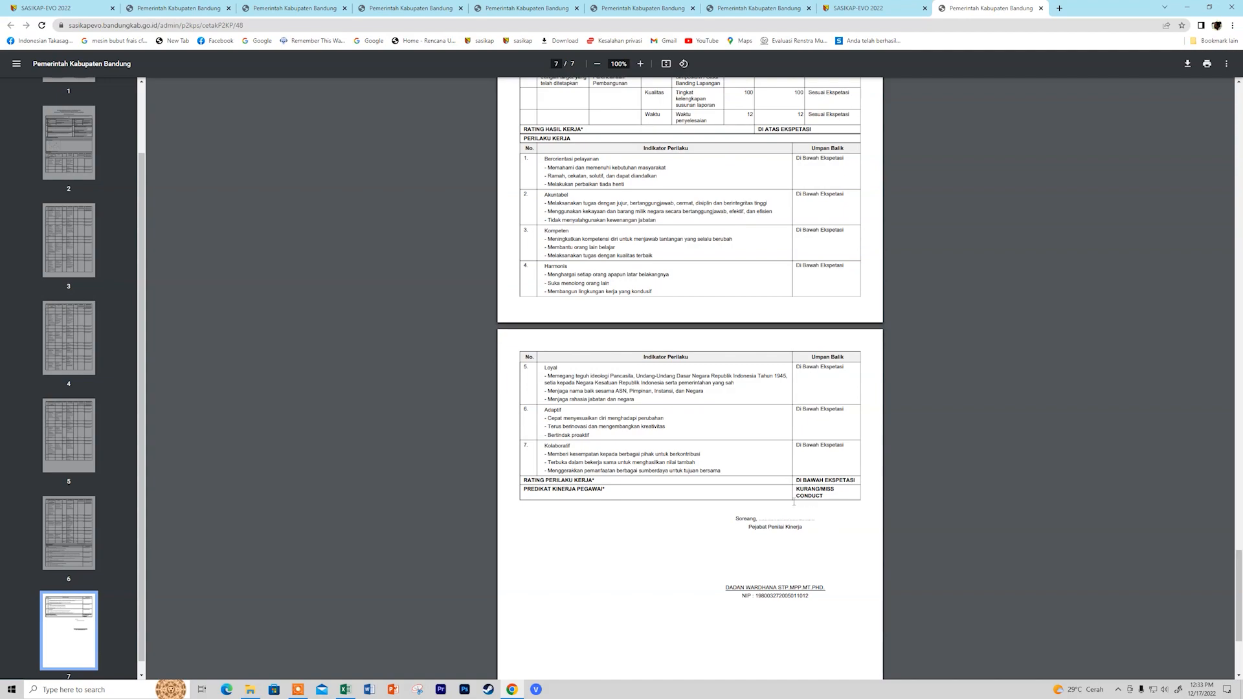
Step: Look back through the printed document to its first page and return to the Daftar P2KP list
scroll(820, 479, "up", 18)
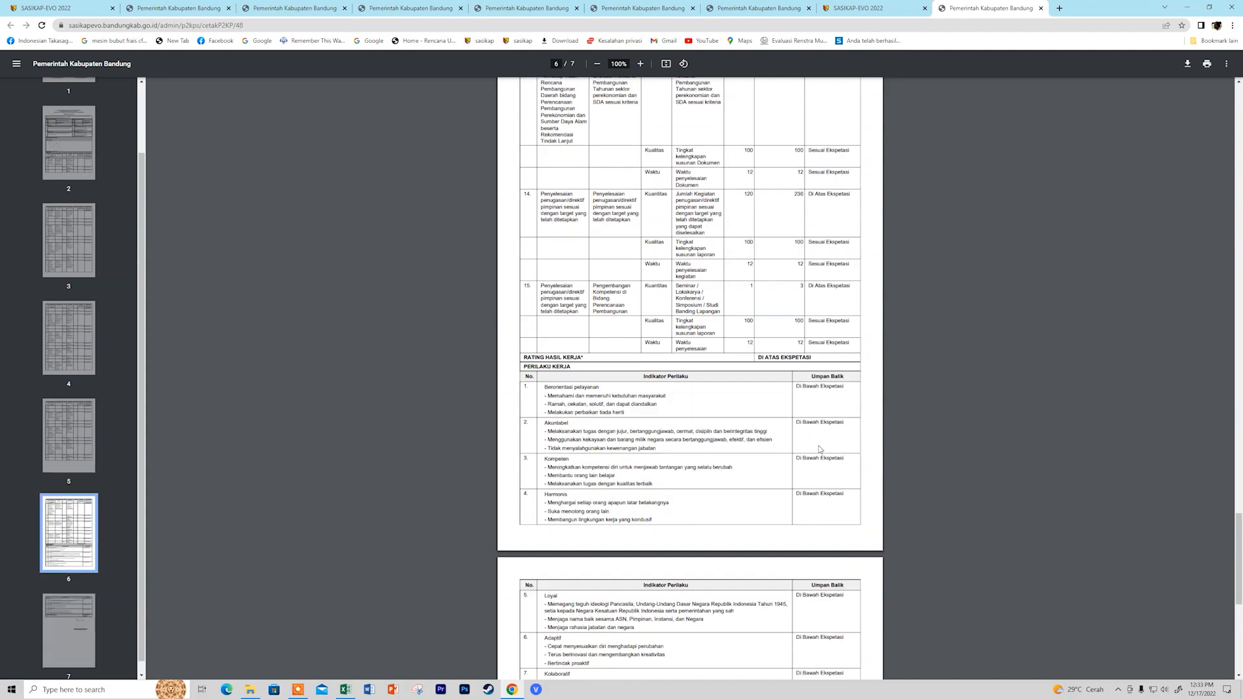
scroll(819, 449, "up", 20)
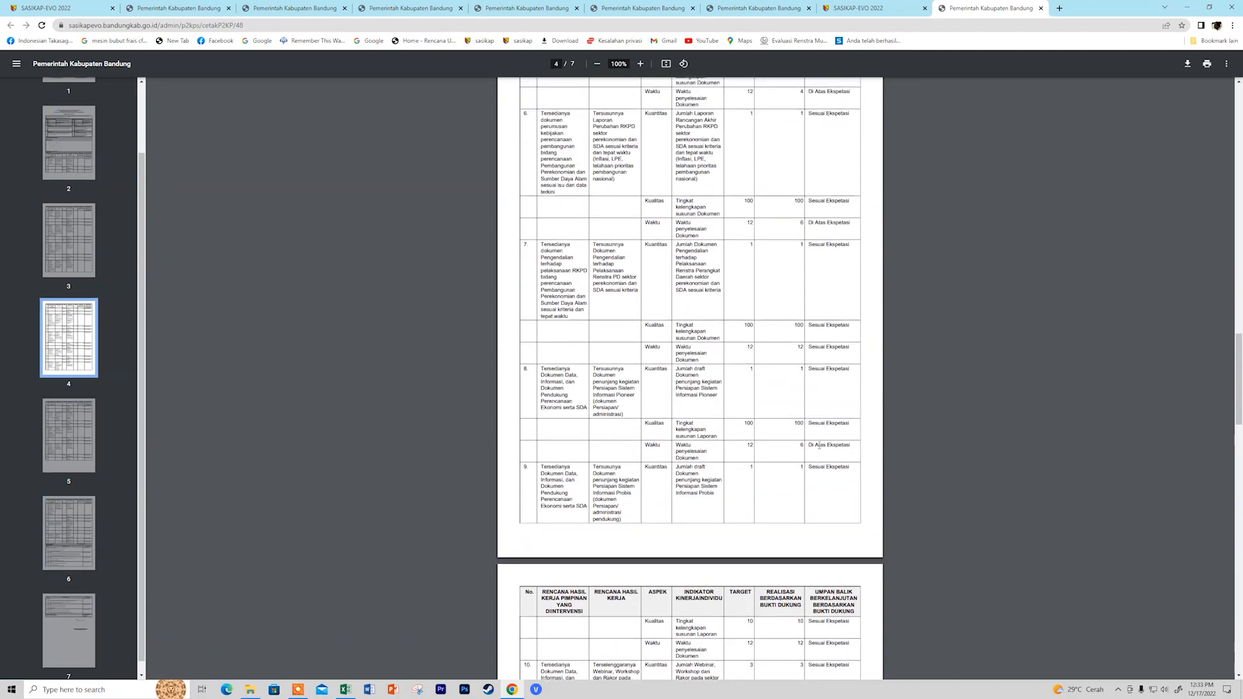
scroll(818, 445, "up", 7)
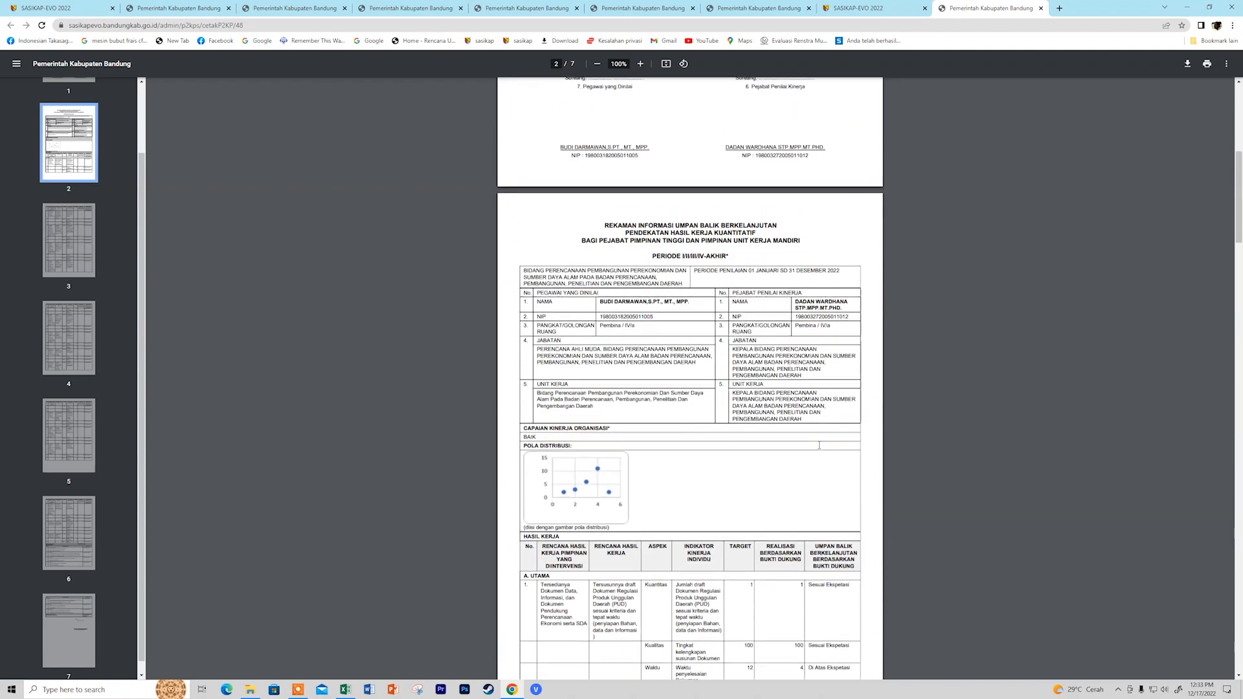
scroll(819, 446, "up", 5)
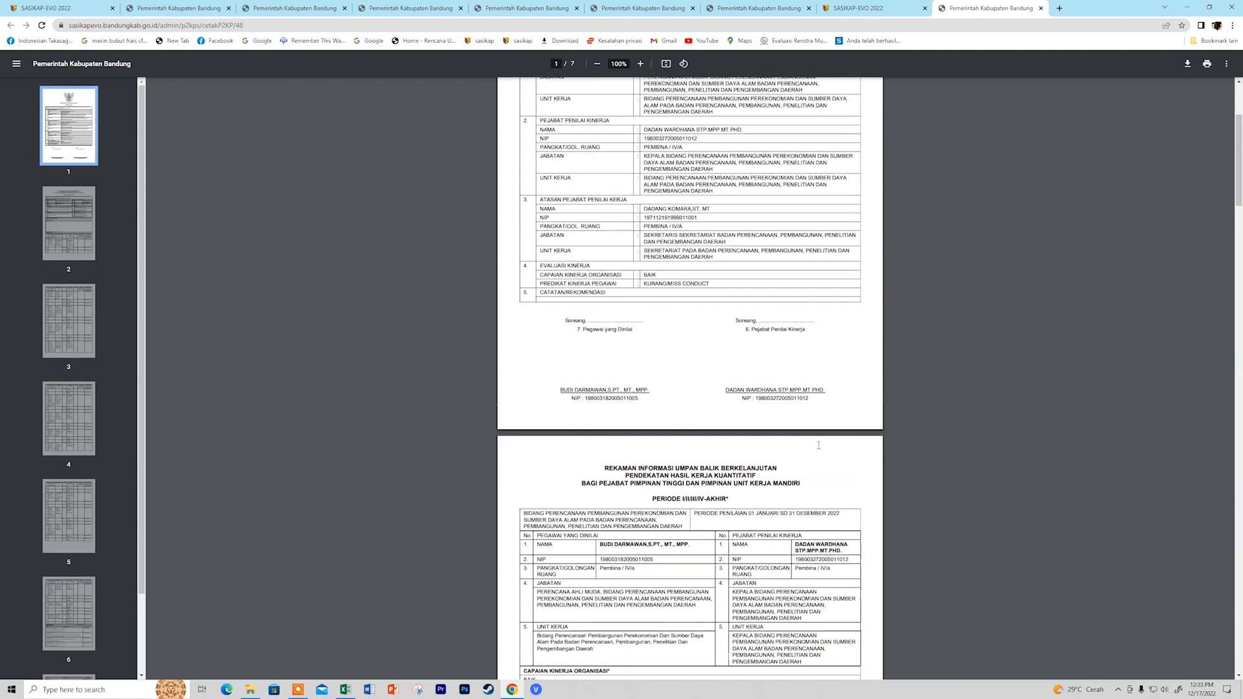
scroll(818, 446, "up", 4)
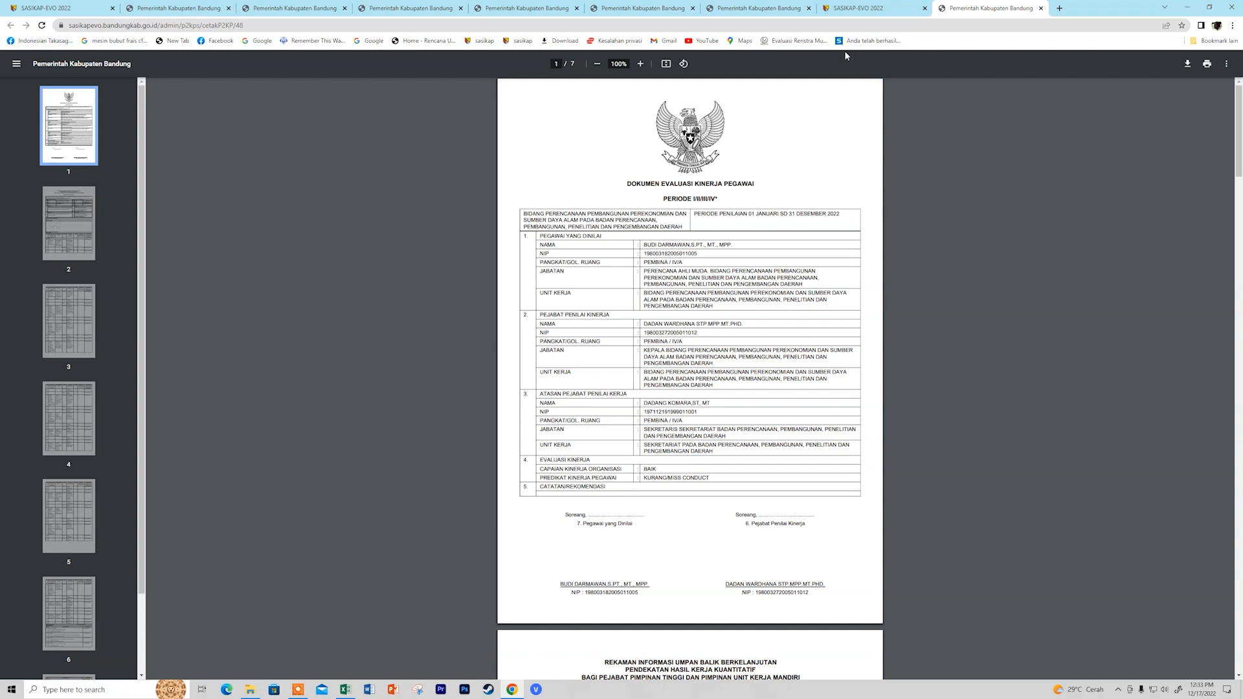
left_click(870, 9)
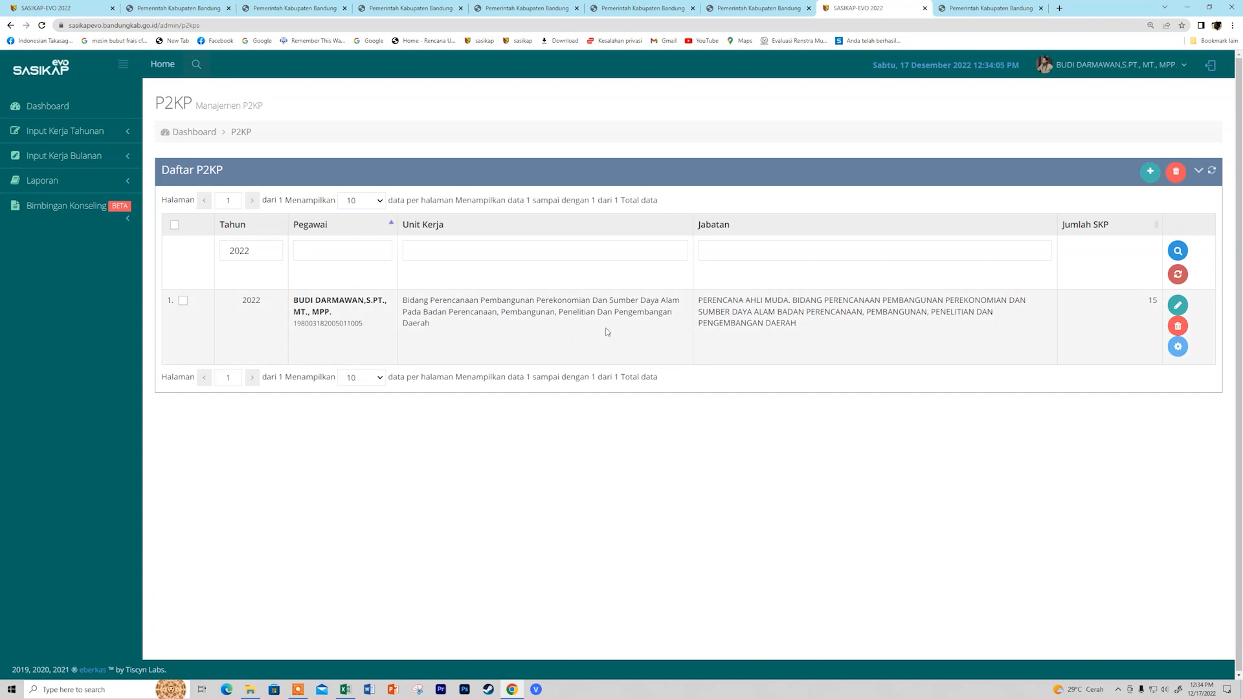
Step: Delete the 2022 P2KP record from the Daftar P2KP list and confirm the deletion
left_click(1178, 326)
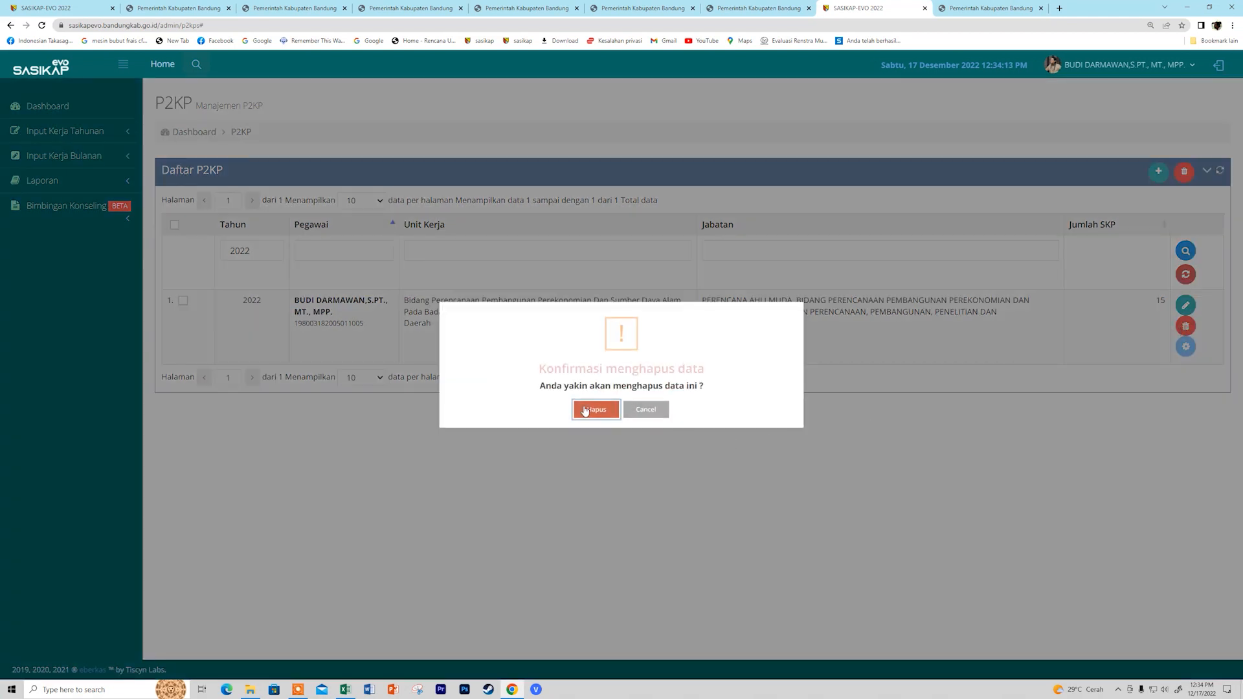
left_click(589, 409)
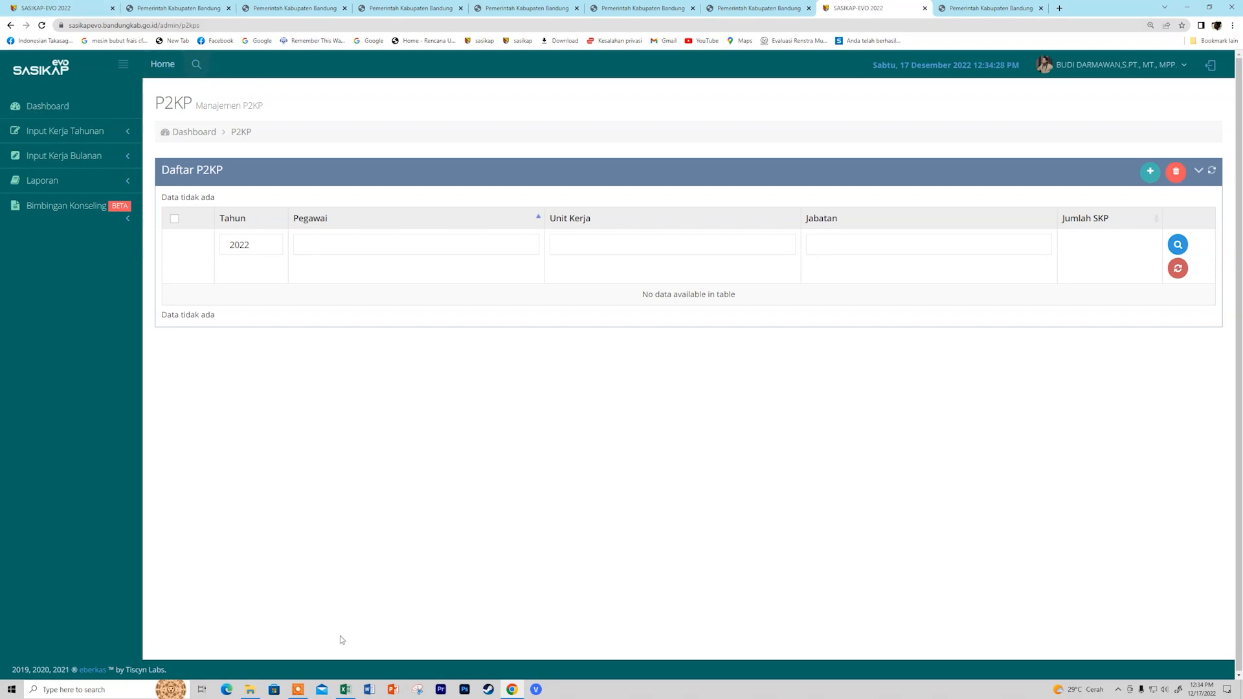
Step: Switch to Excel and review the January to December realisation row for the leadership-assignment SKP, then return to the browser
left_click(349, 690)
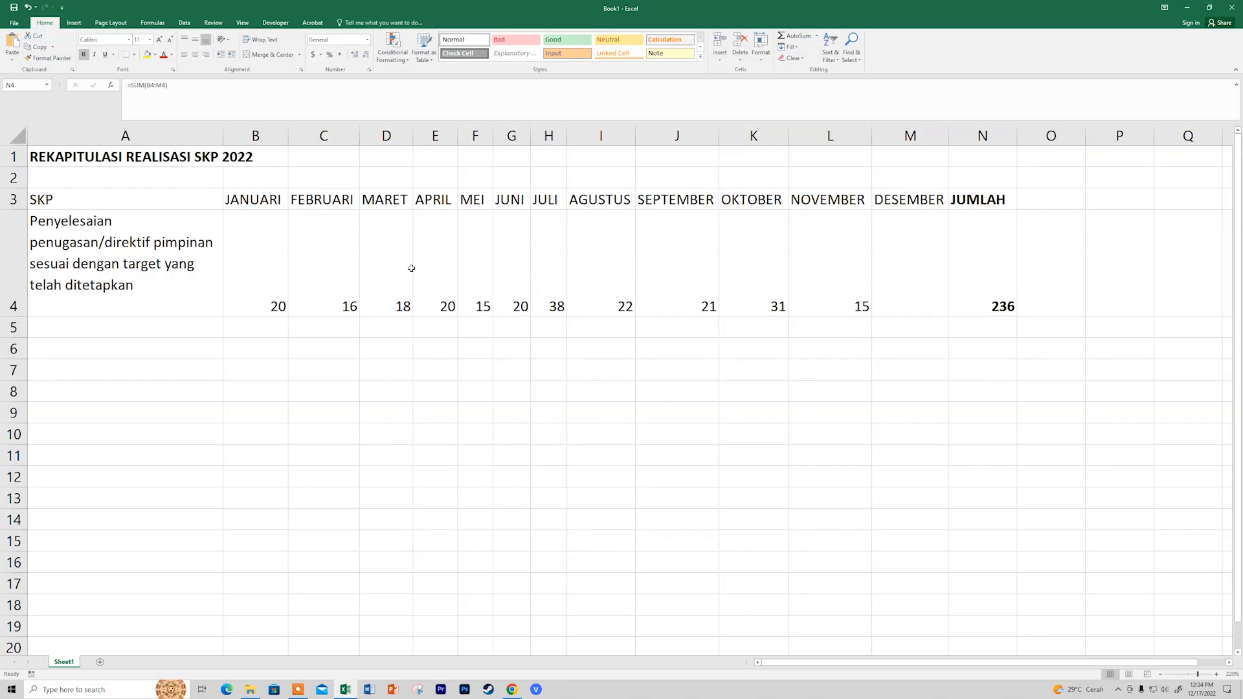
left_click_drag(91, 255, 916, 272)
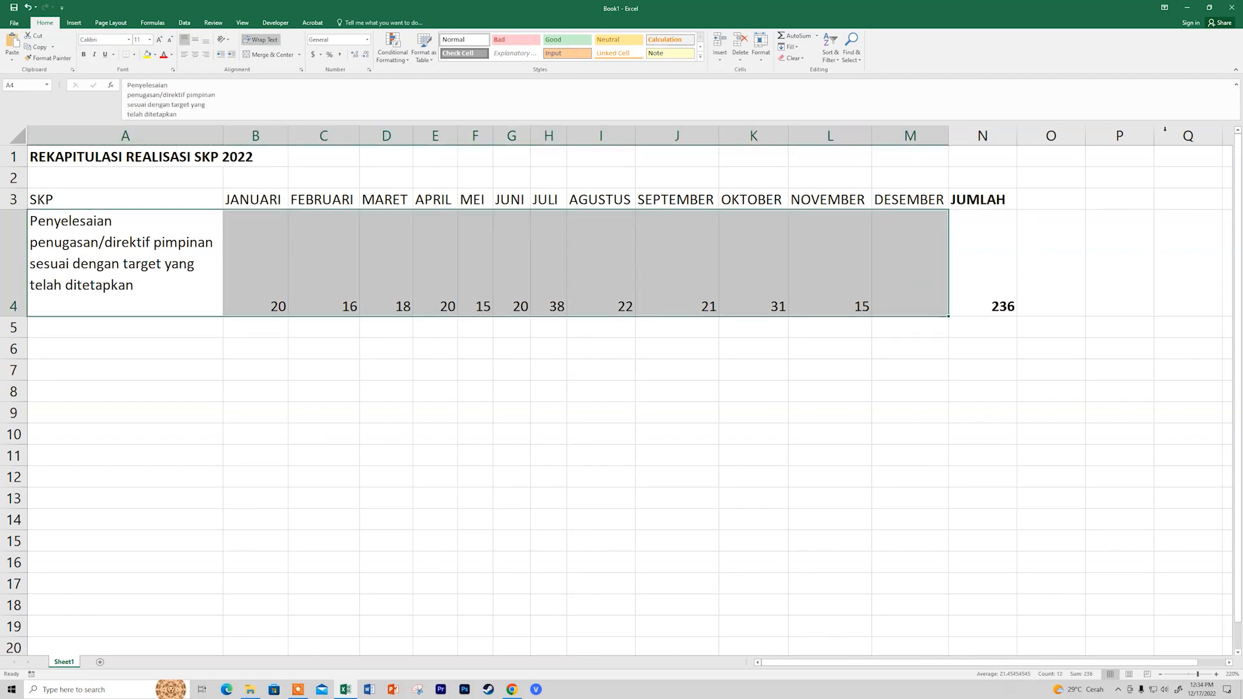
left_click(1186, 7)
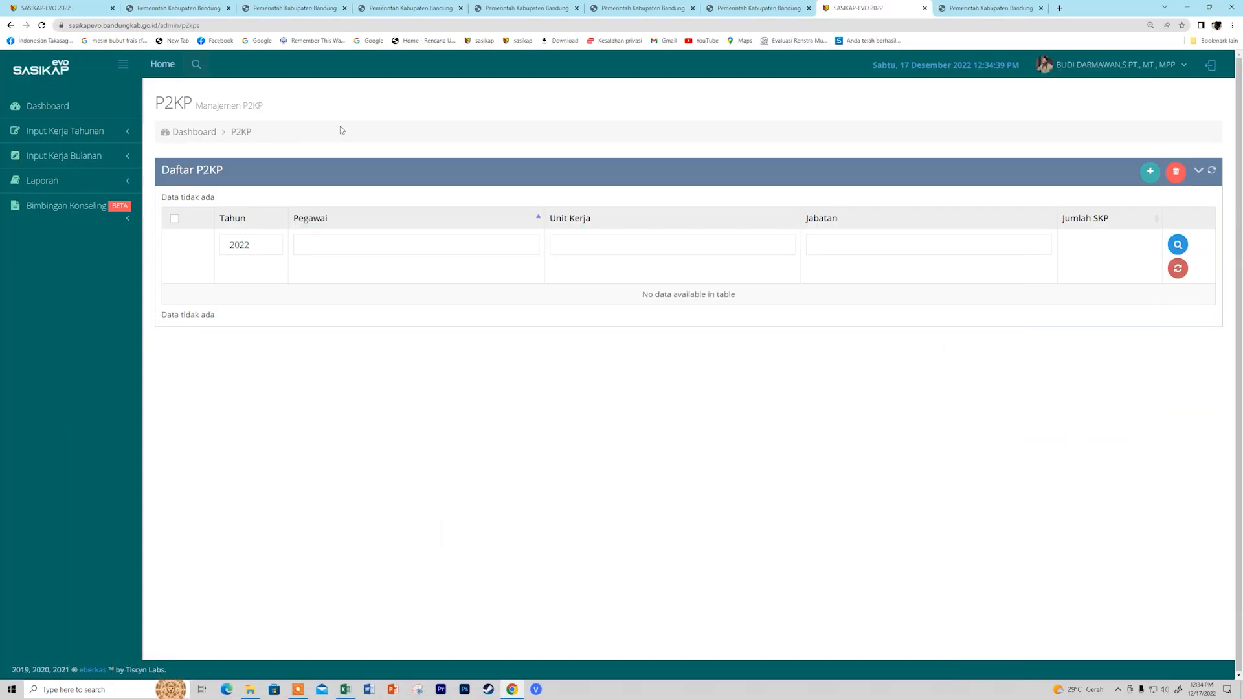
Step: Review the Realisasi columns in the monthly performance reports, starting with June 2022 and continuing through the later months
left_click(203, 10)
scroll(725, 449, "up", 5)
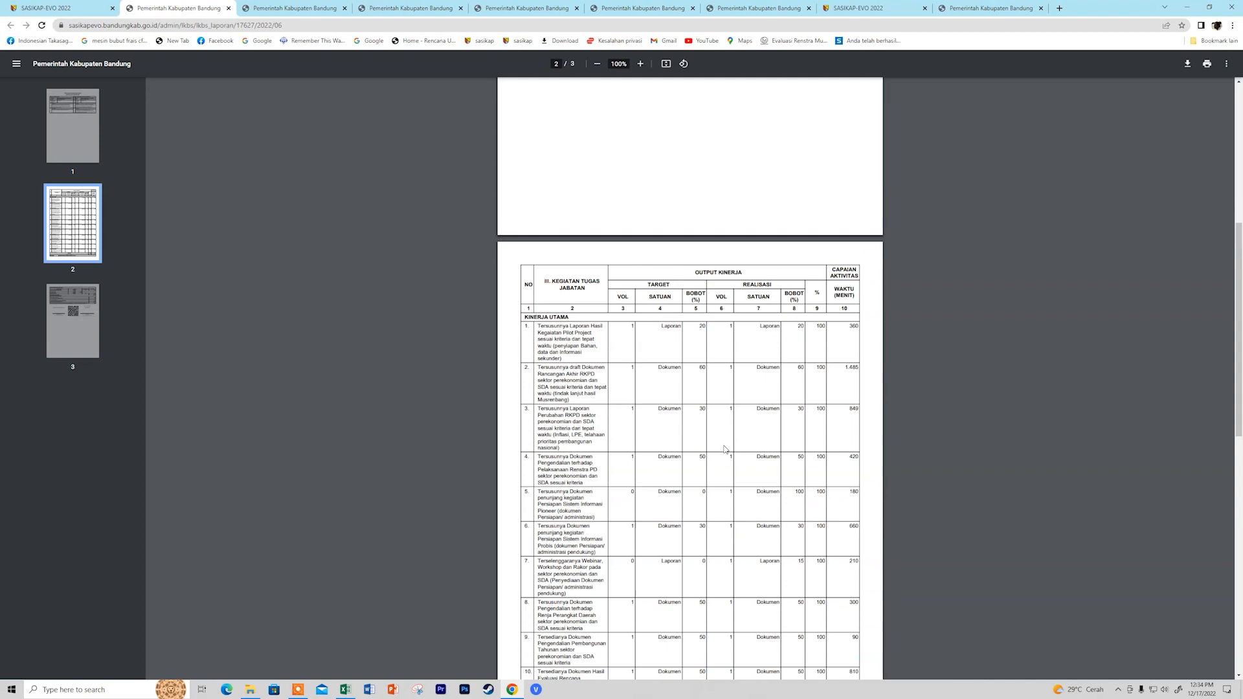
scroll(725, 449, "down", 2)
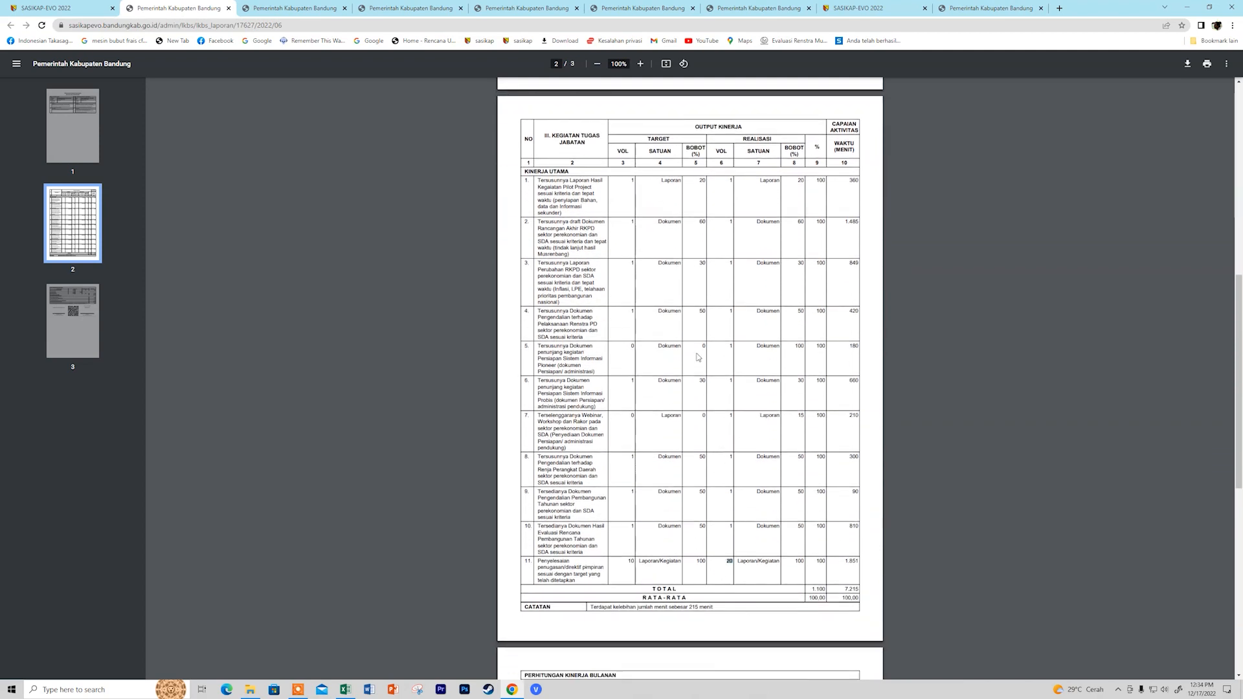
scroll(712, 329, "up", 2)
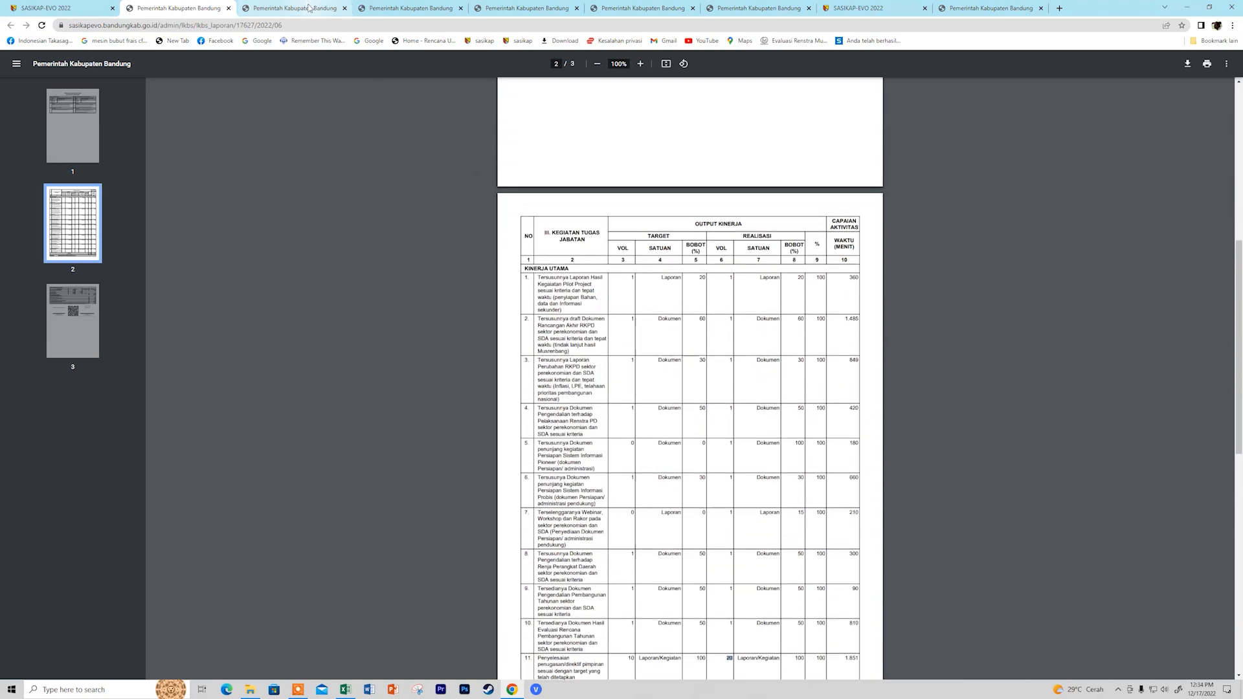
left_click(292, 8)
left_click(408, 7)
left_click(479, 9)
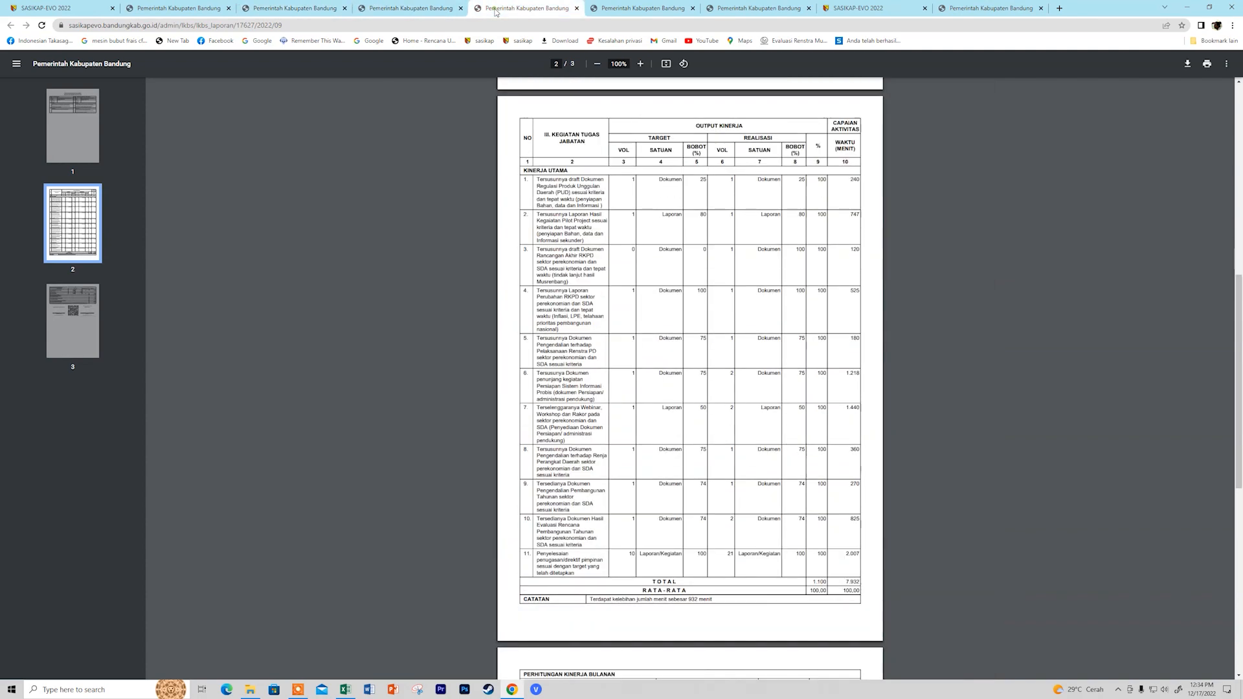
left_click(643, 8)
left_click(757, 8)
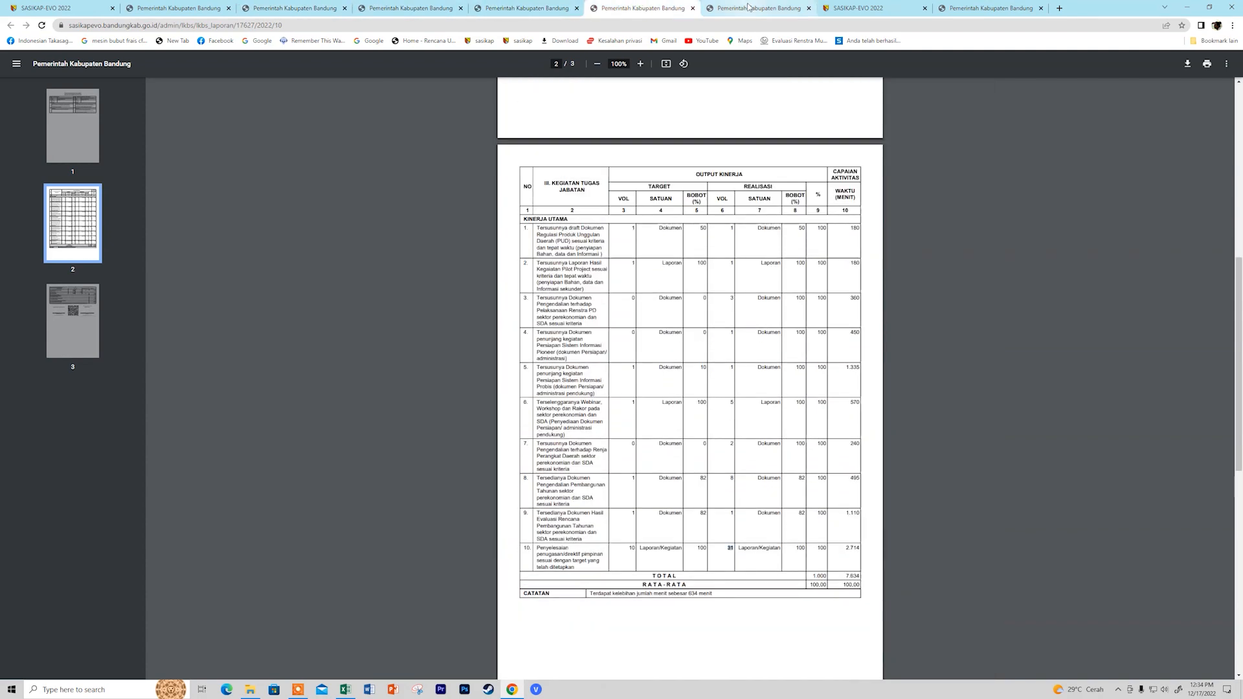
Step: Examine the target and realisation volumes of each activity in the July 2022 monthly report
left_click(278, 10)
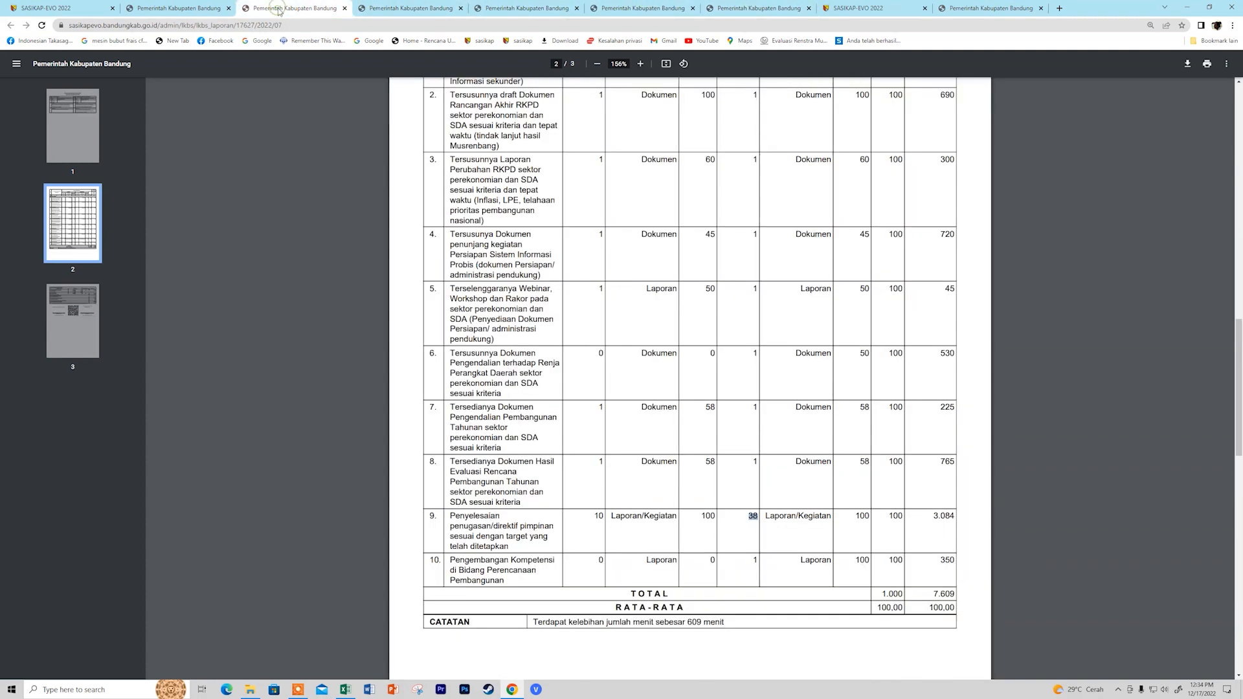
scroll(733, 457, "up", 3)
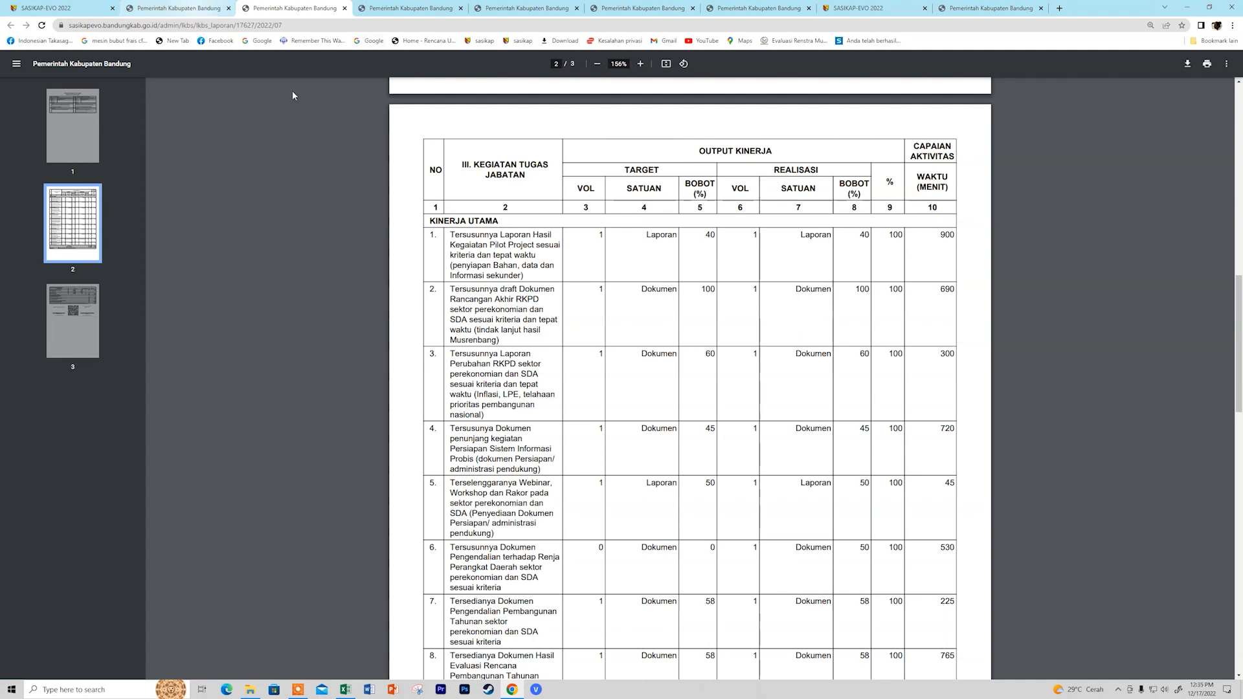
scroll(774, 543, "down", 2)
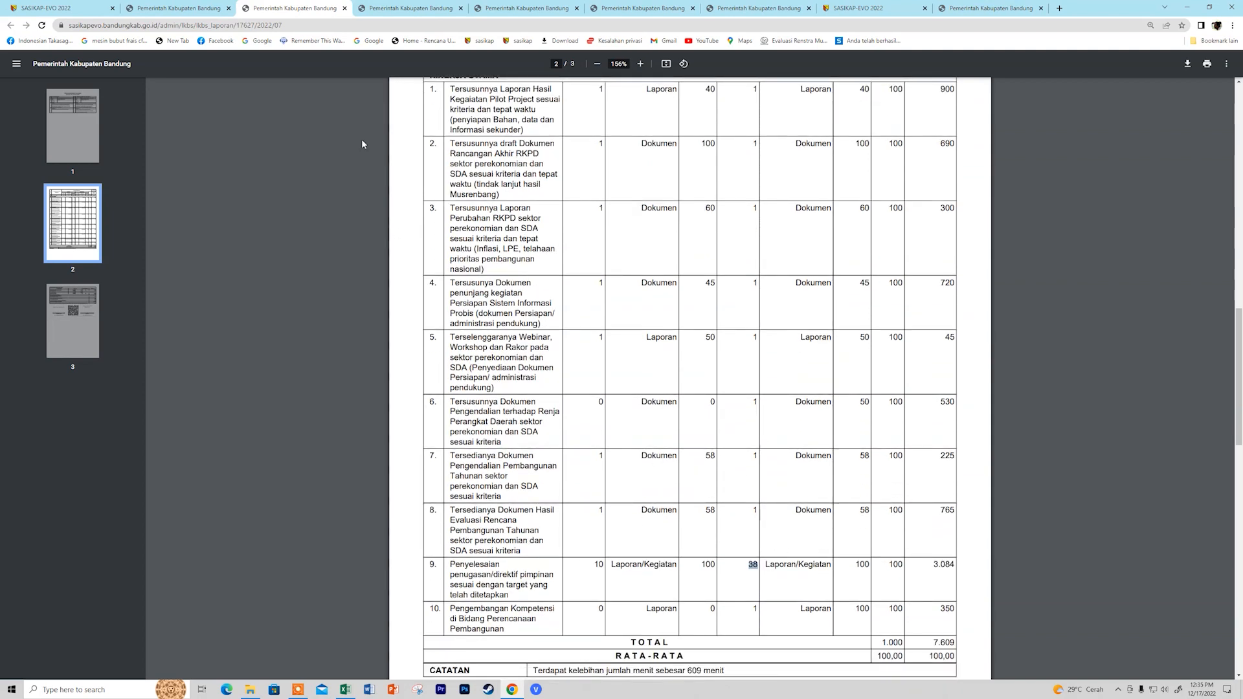
Step: Check the JUMLAH formula cell for the SKP in the Excel recap, then return to the Daftar P2KP list in the browser
left_click(345, 689)
left_click(965, 302)
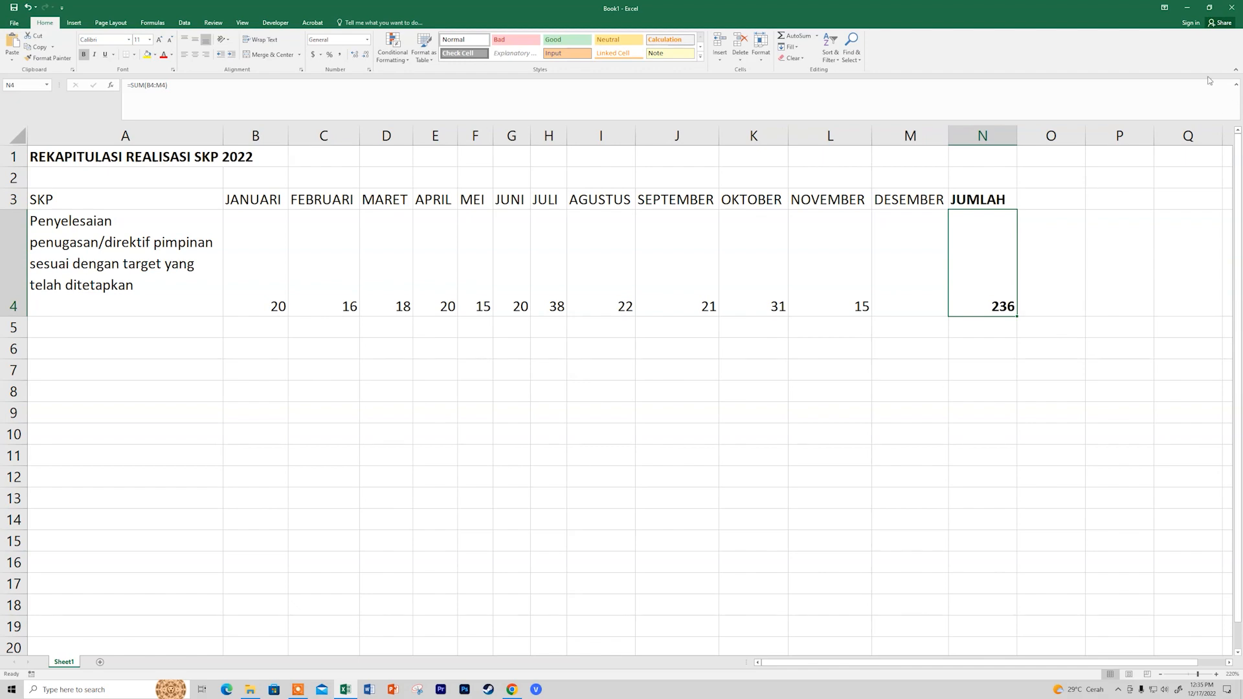
left_click(1186, 7)
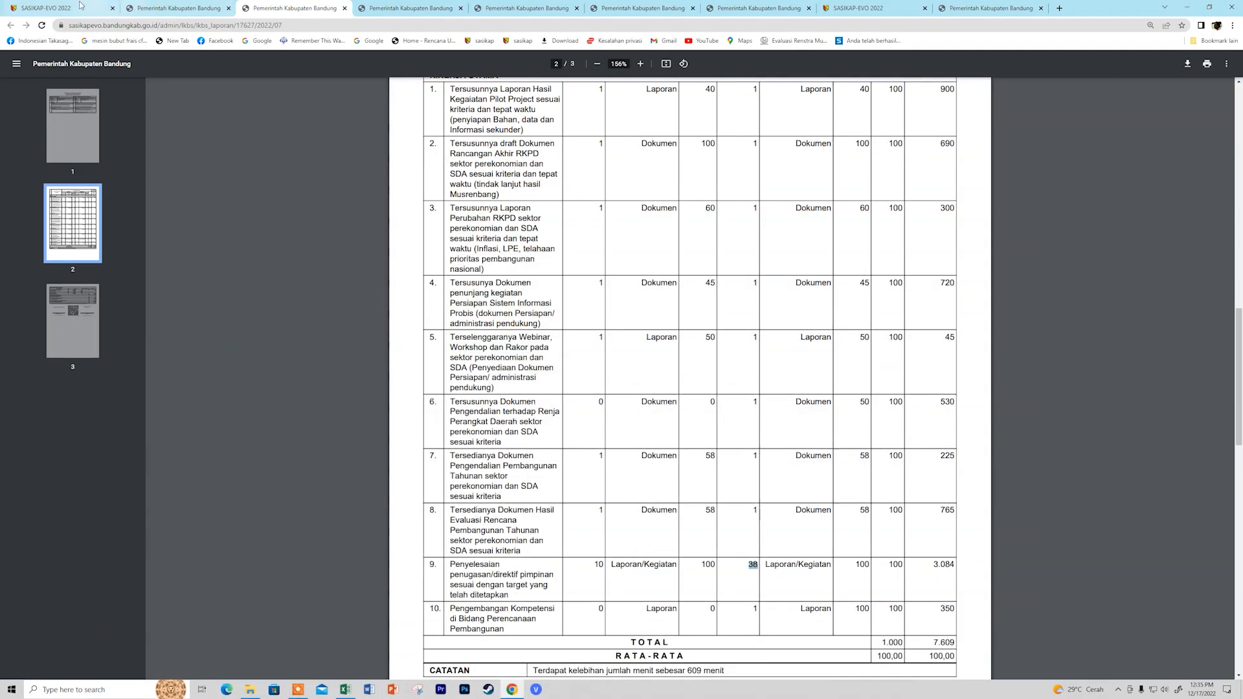
left_click(884, 5)
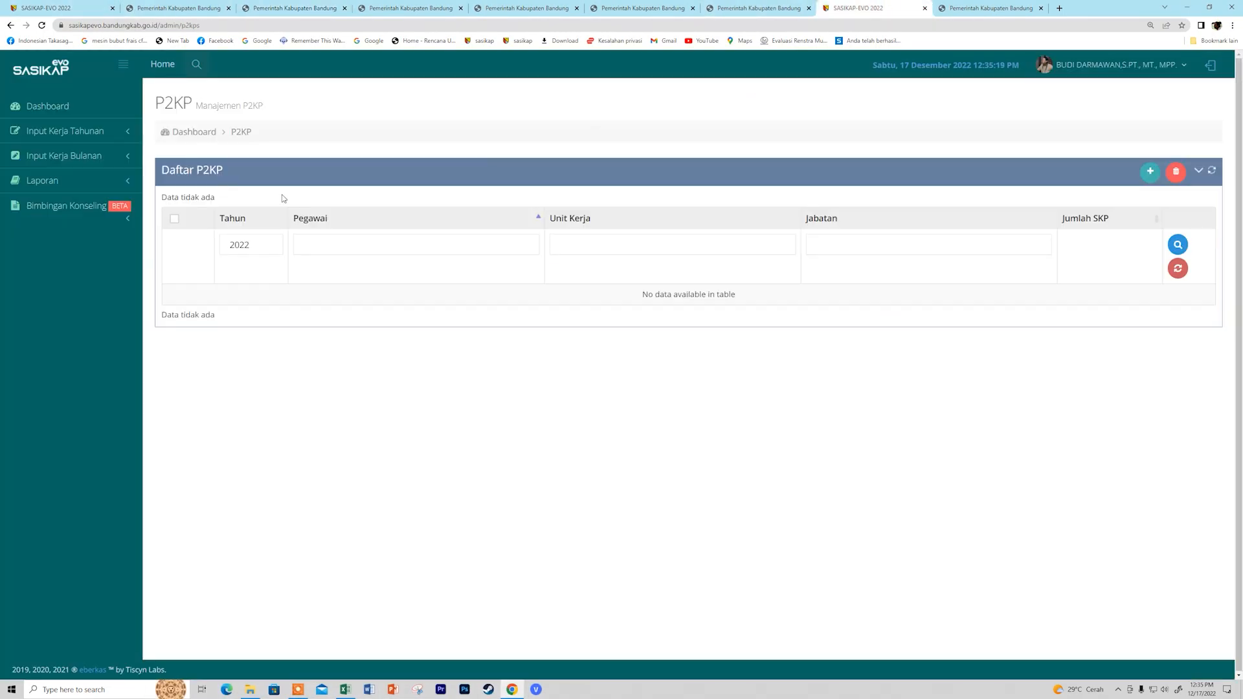